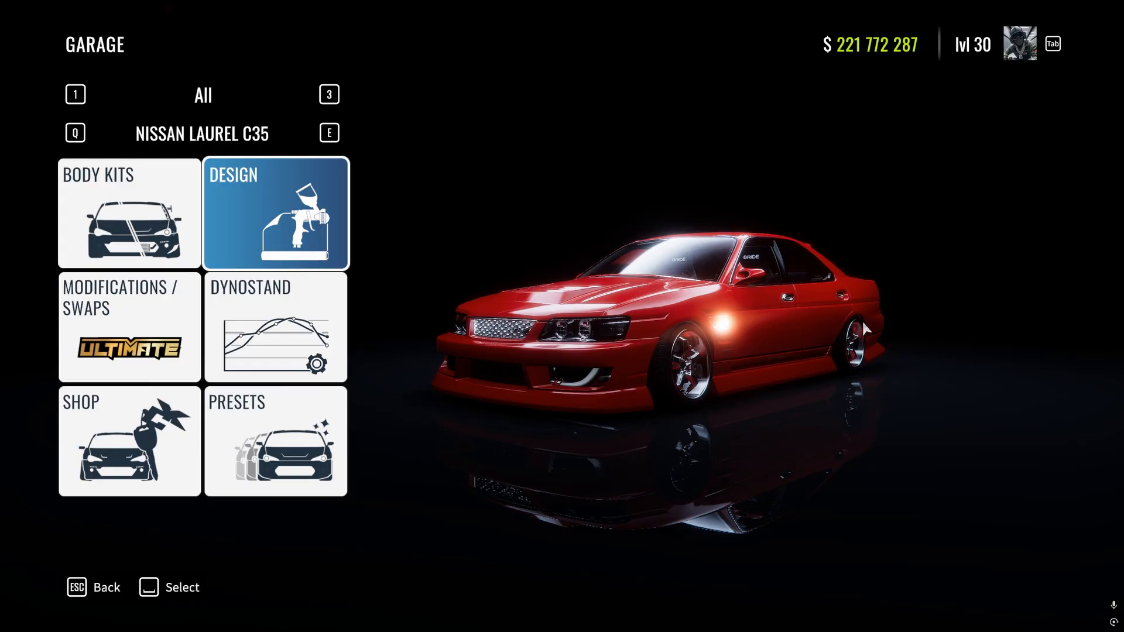
left_click_drag(861, 319, 861, 410)
left_click_drag(647, 360, 809, 416)
left_click_drag(679, 334, 860, 363)
left_click_drag(579, 451, 640, 351)
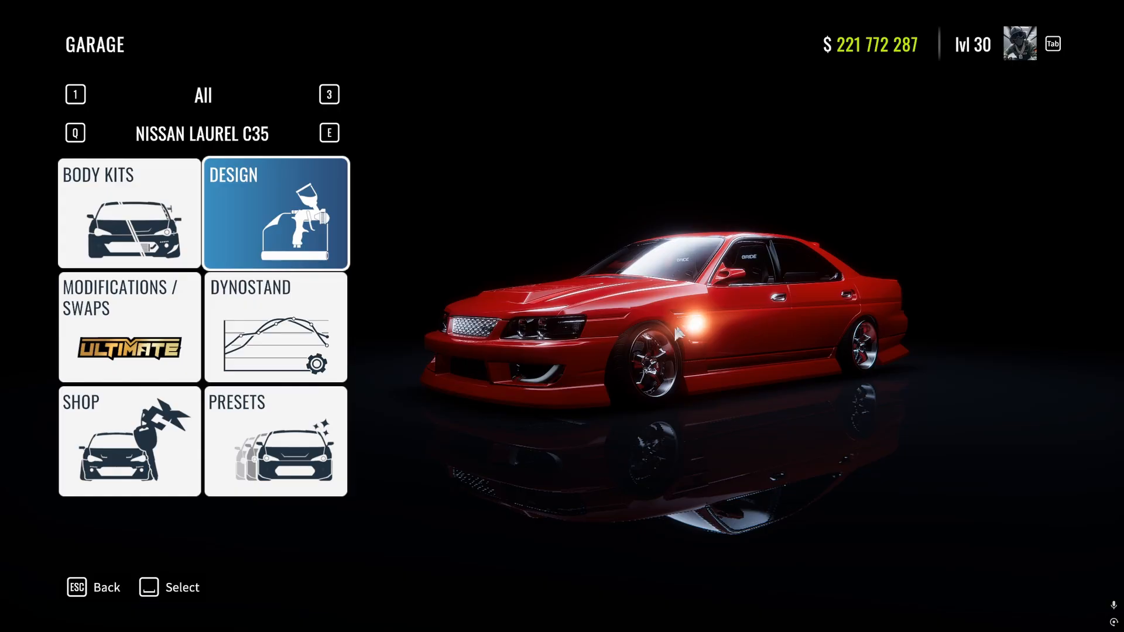
Dump the Nissan Laurel C35 model with the Kino car dumper, saving it as NissanLaurelC35_mesh.
key("F1")
left_click(106, 62)
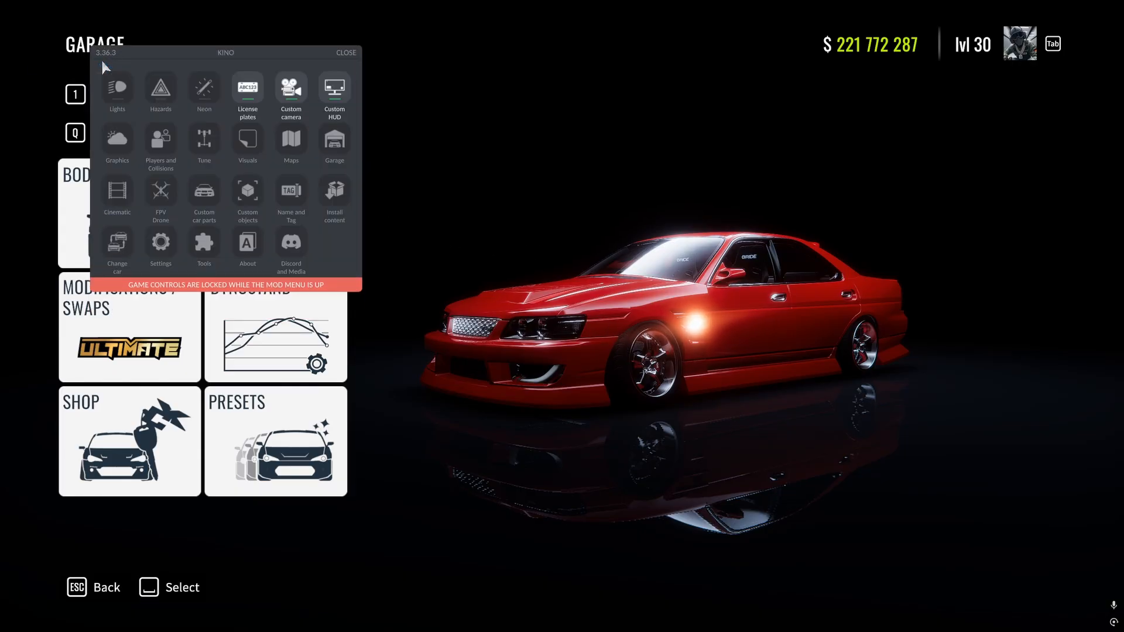
left_click_drag(223, 51, 158, 32)
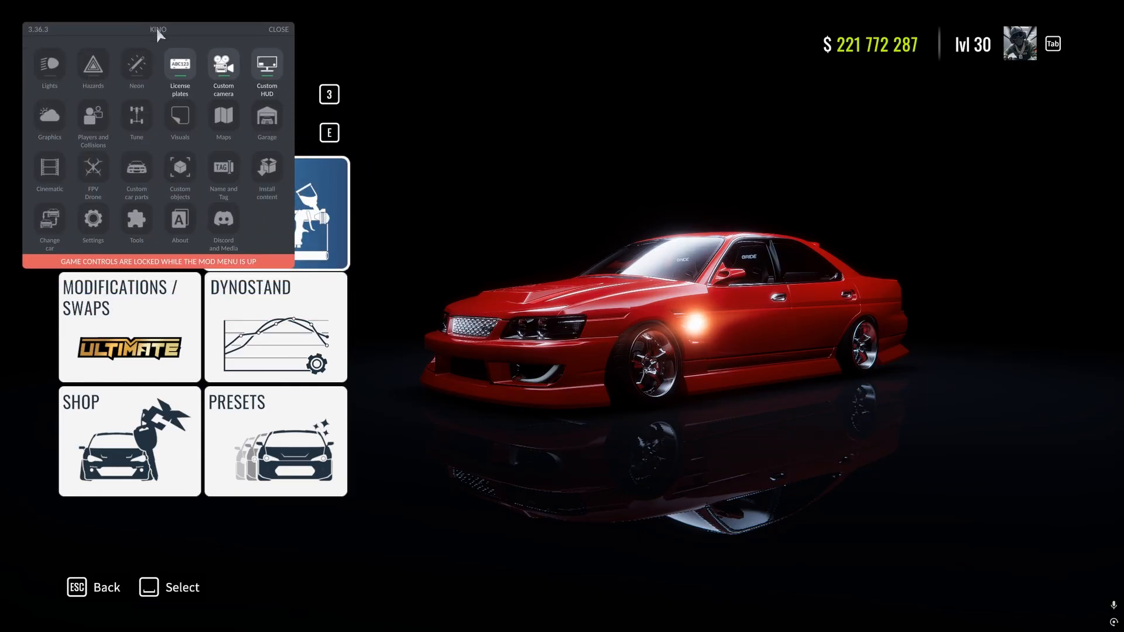
left_click(136, 220)
left_click(118, 67)
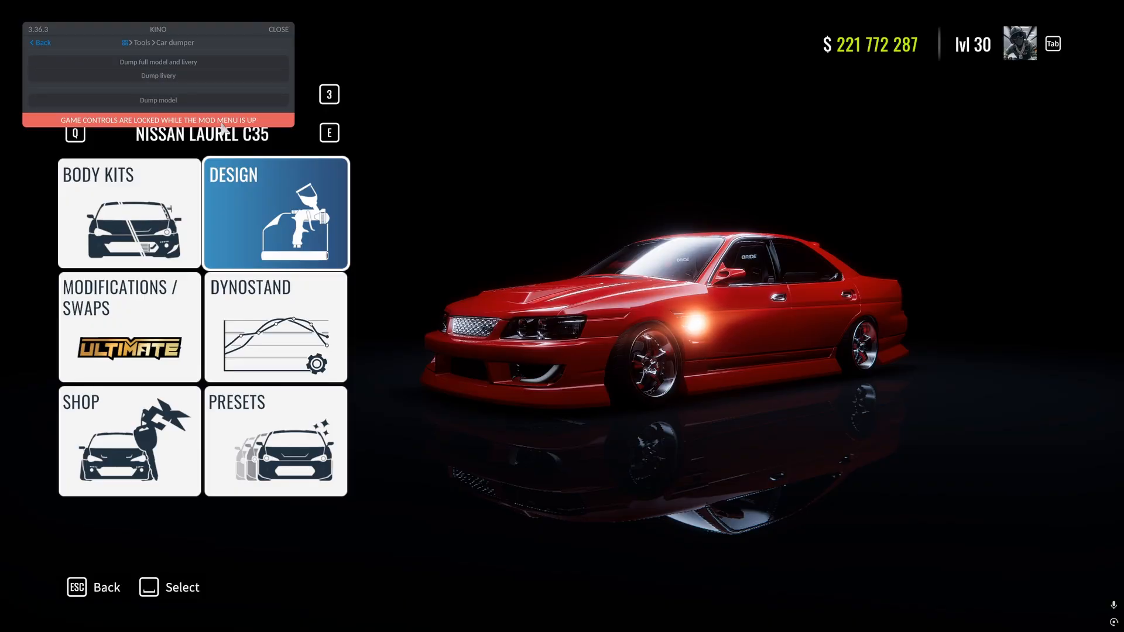
left_click(244, 104)
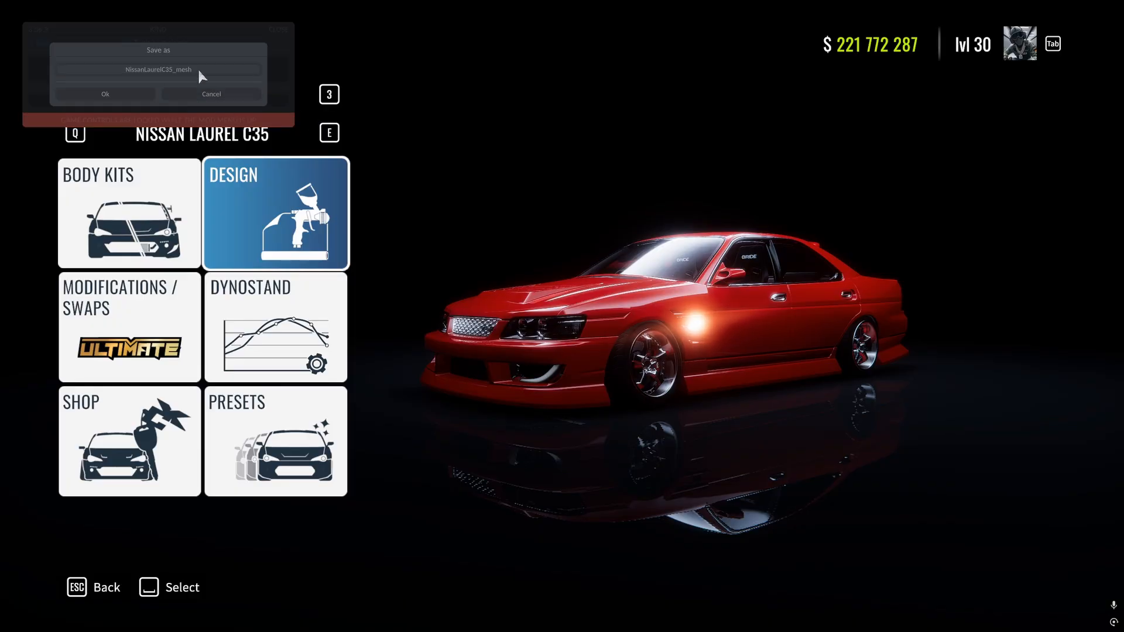
left_click(62, 94)
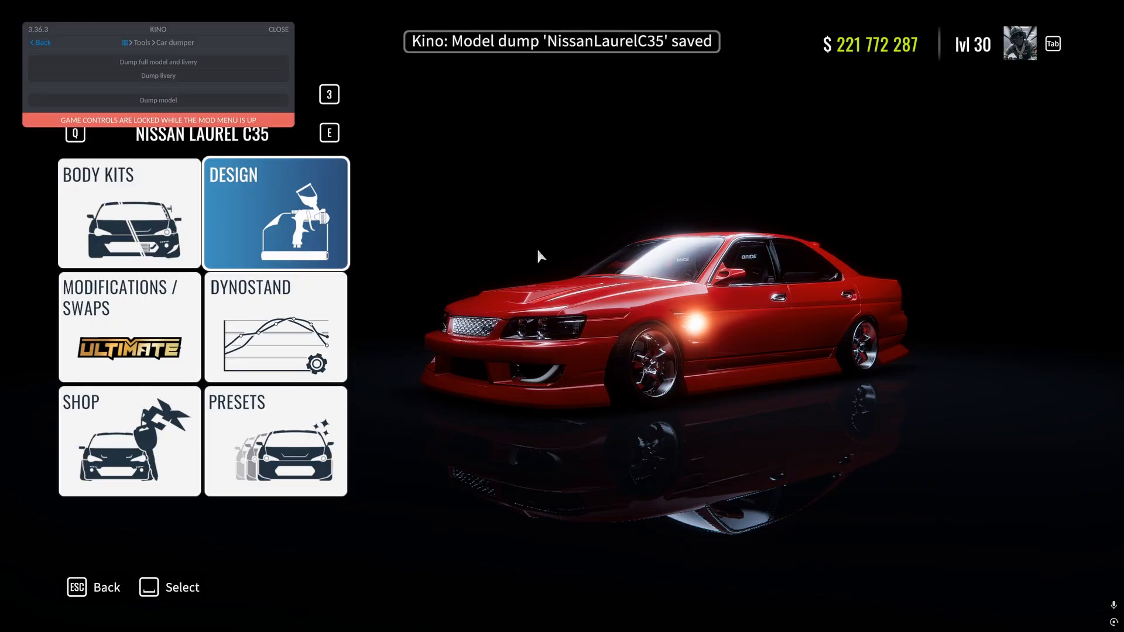
key("Escape")
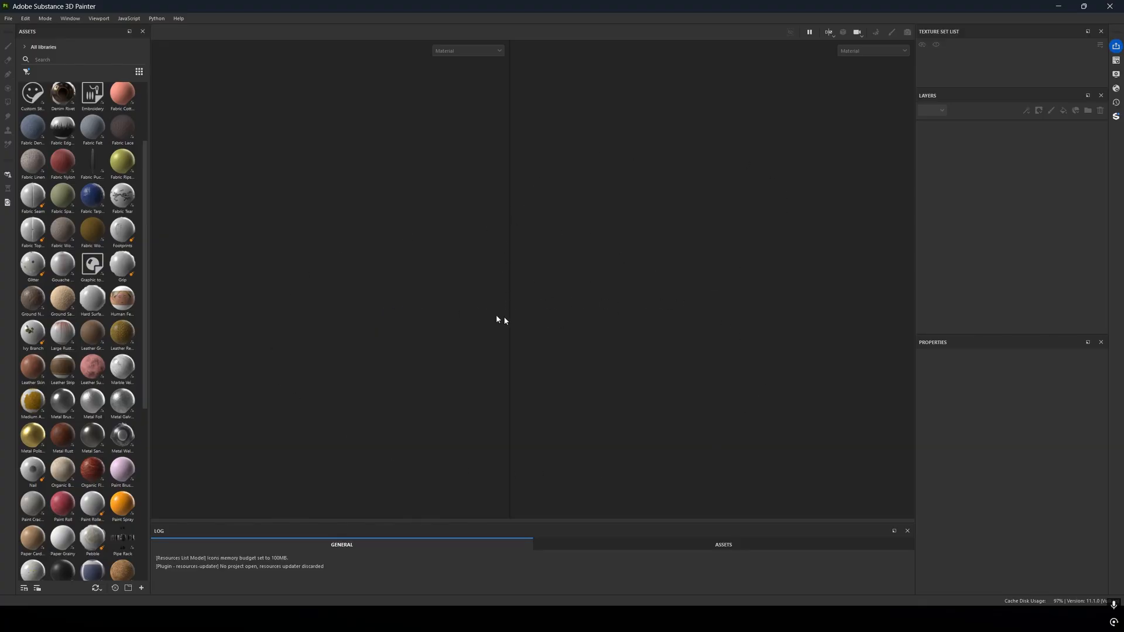
Start a new Substance 3D Painter project and choose NissanLaurelC35_mesh.gltf from the car_dumps folder as its mesh file.
left_click(9, 17)
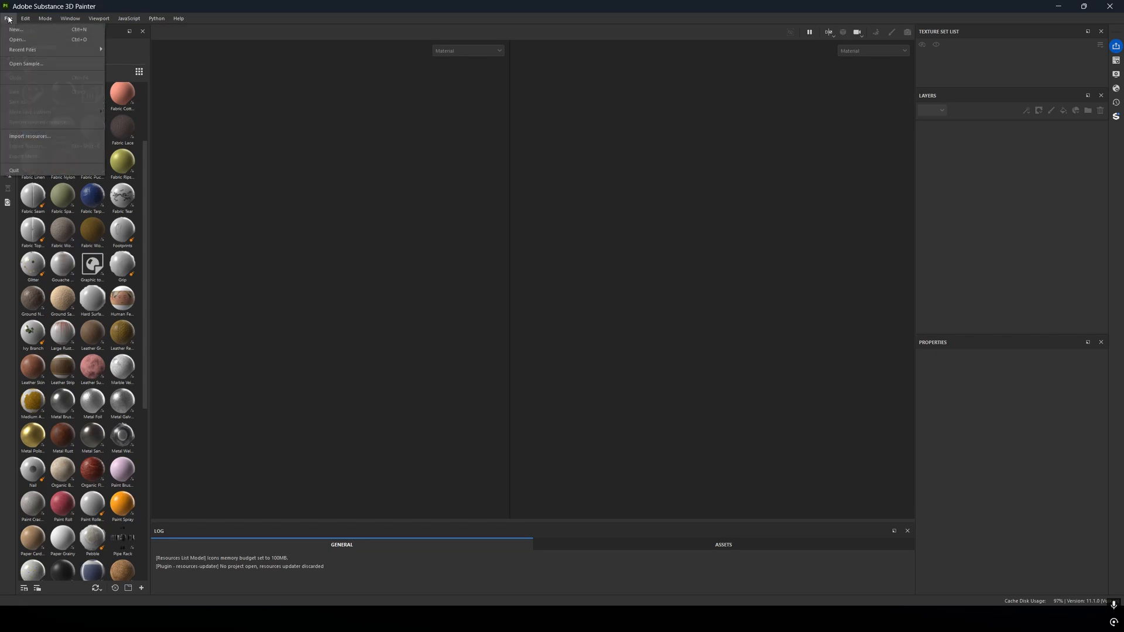
left_click(14, 28)
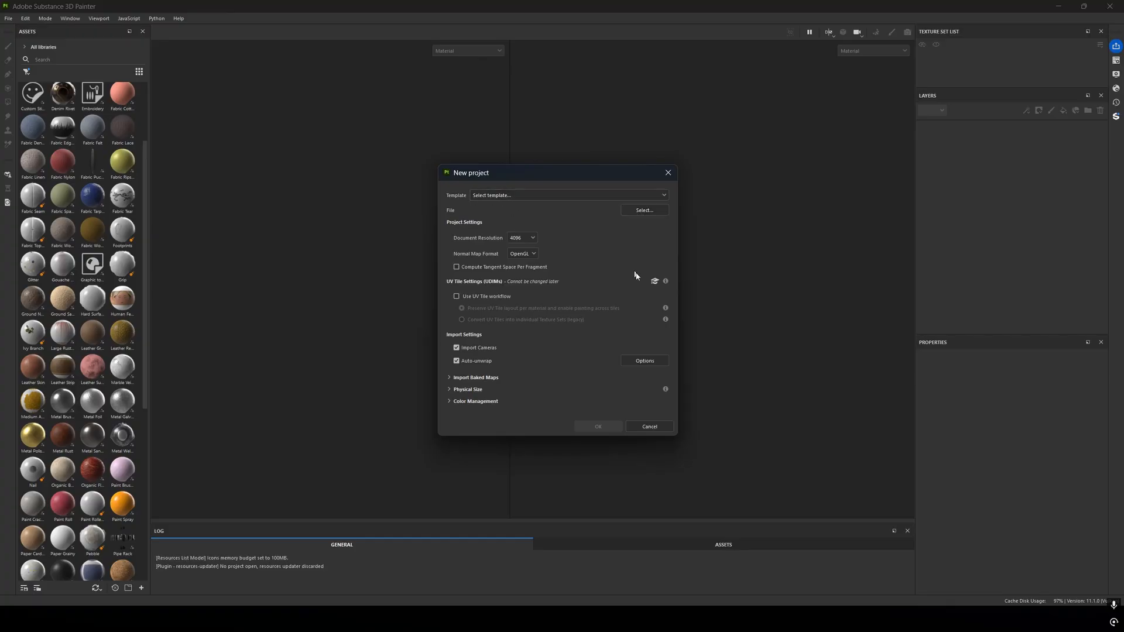
left_click(632, 211)
left_click_drag(589, 187, 470, 135)
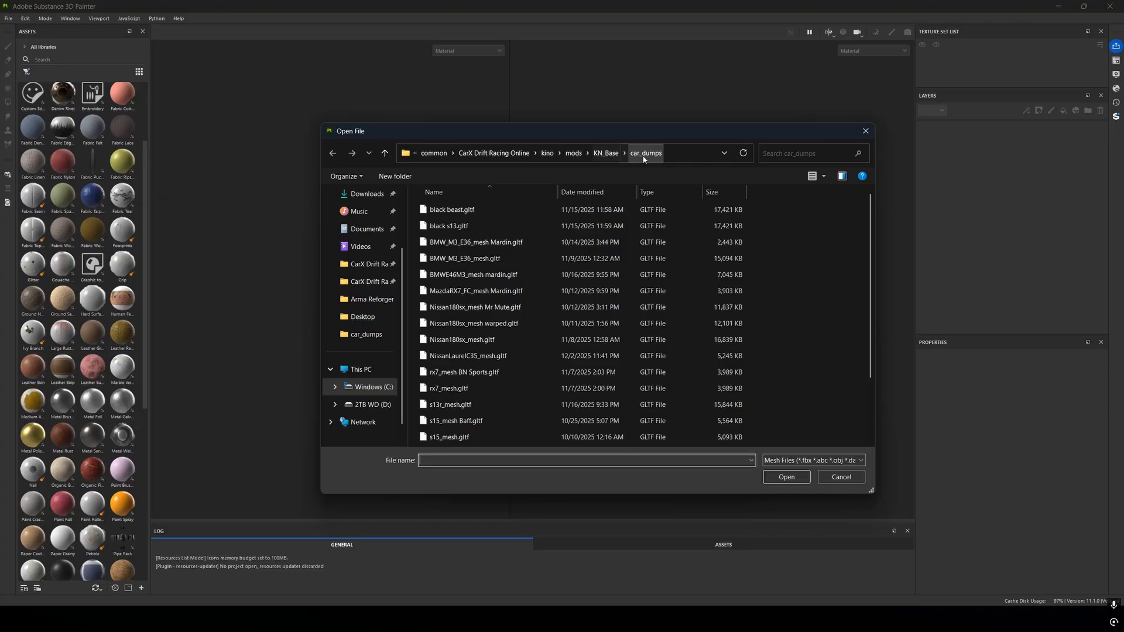
scroll(506, 295, "down", 1)
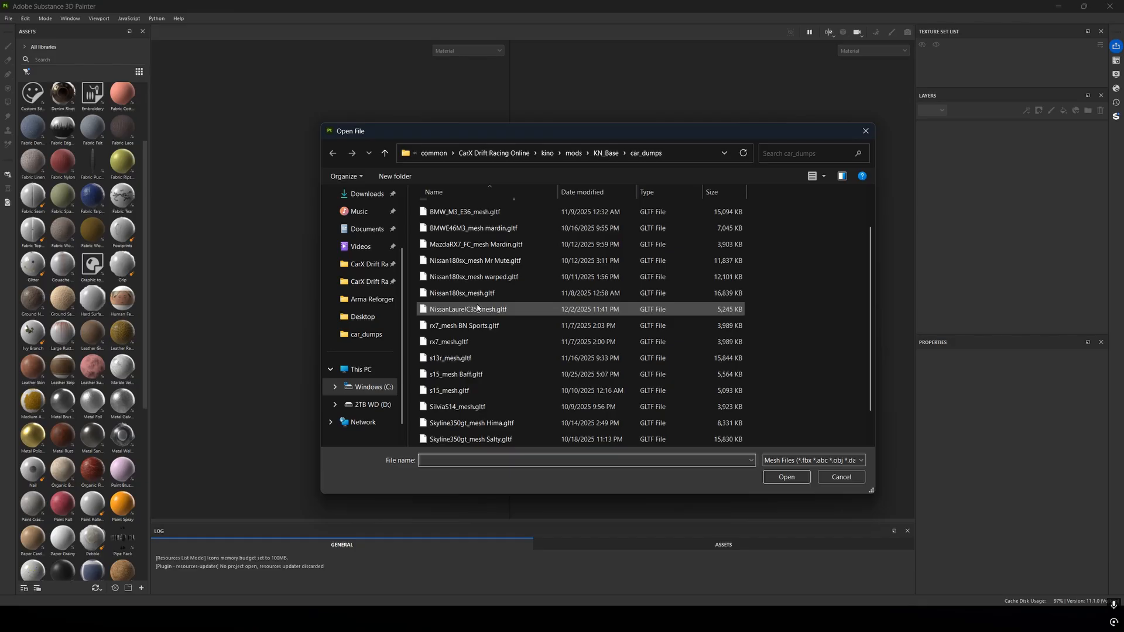
left_click(477, 309)
left_click(785, 477)
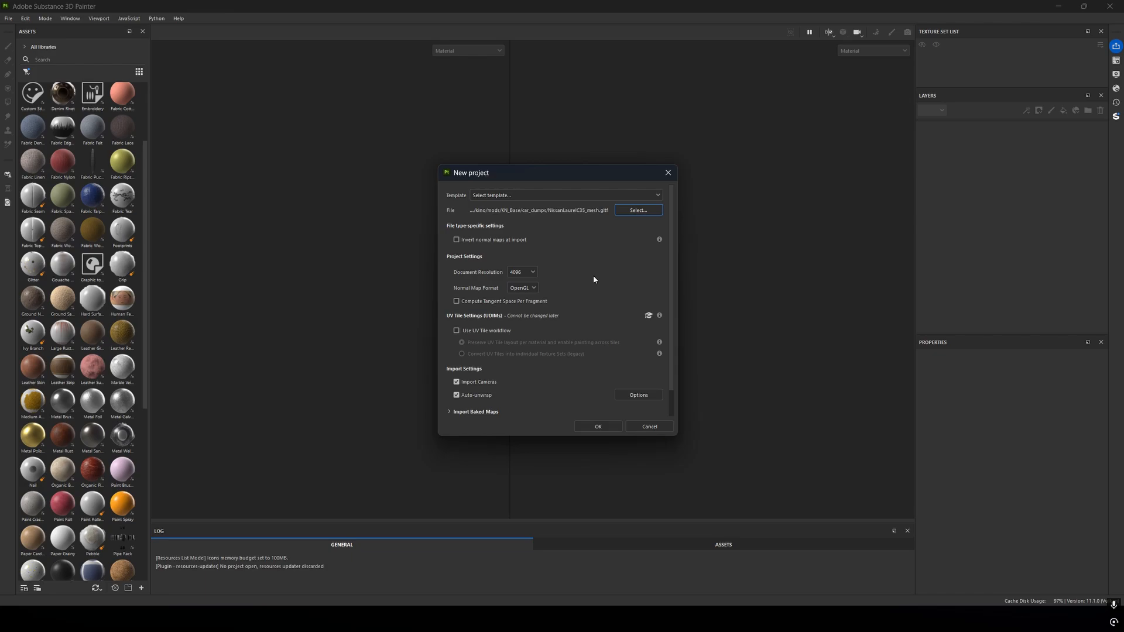
Check the auto-unwrap options, keeping seams on Generate only missing data, and create the project with auto-unwrap enabled.
left_click(465, 395)
left_click(650, 396)
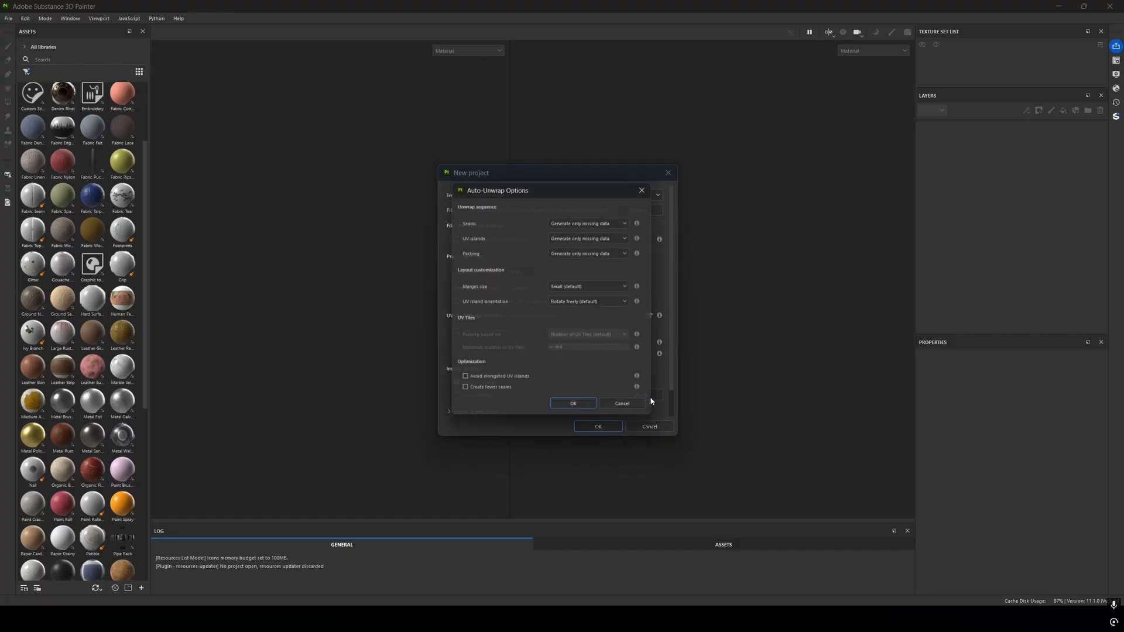
left_click(592, 226)
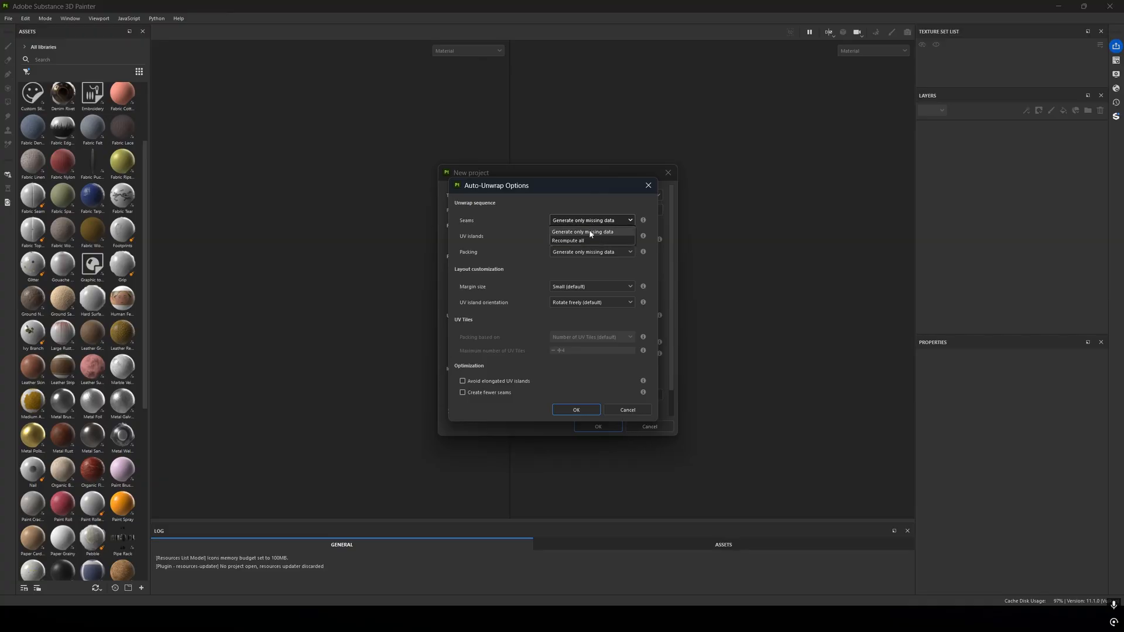
left_click(583, 221)
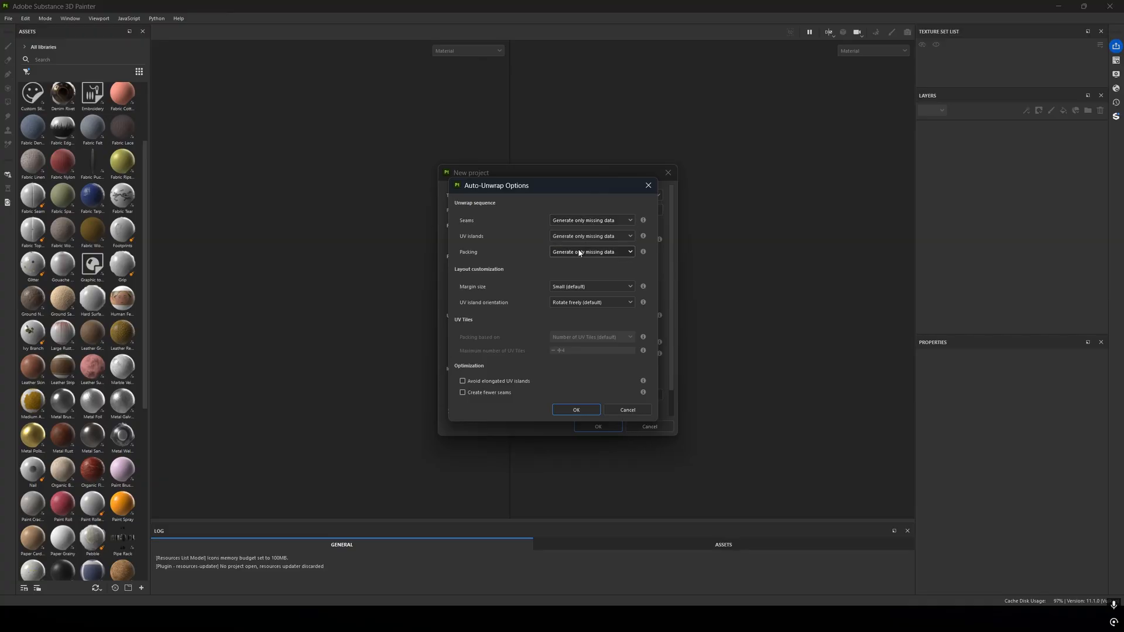
left_click(582, 411)
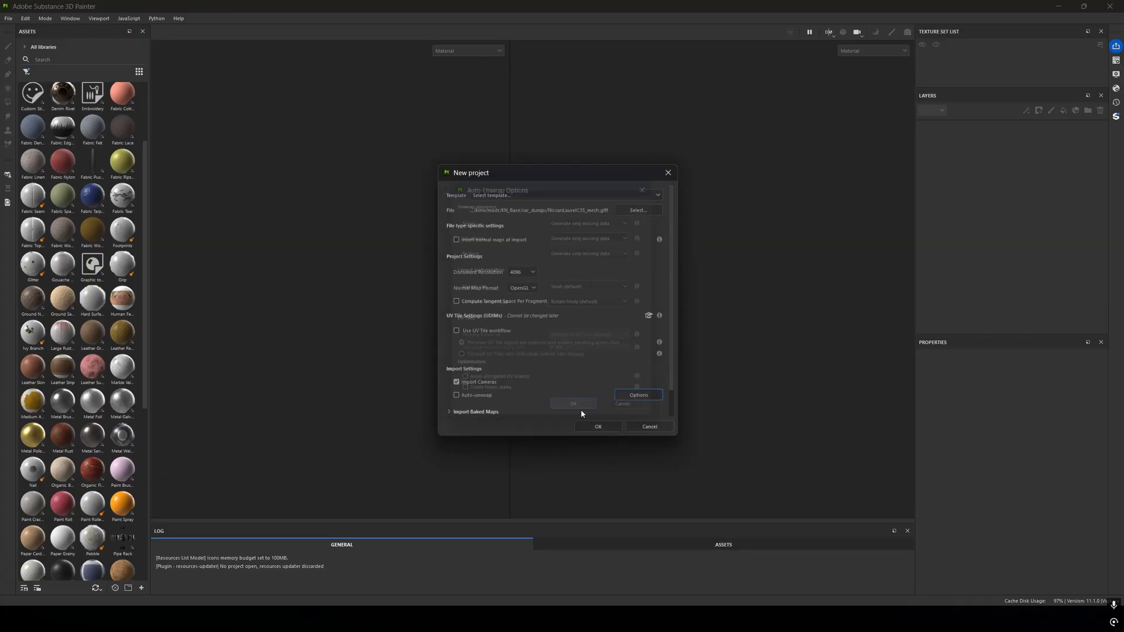
left_click(476, 397)
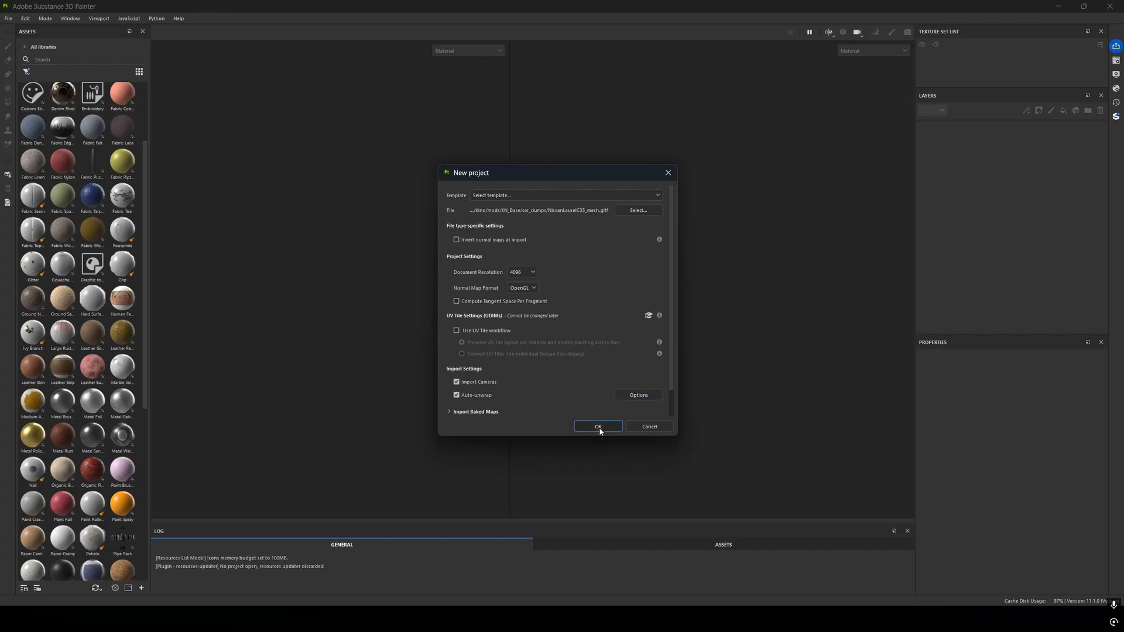
left_click(599, 428)
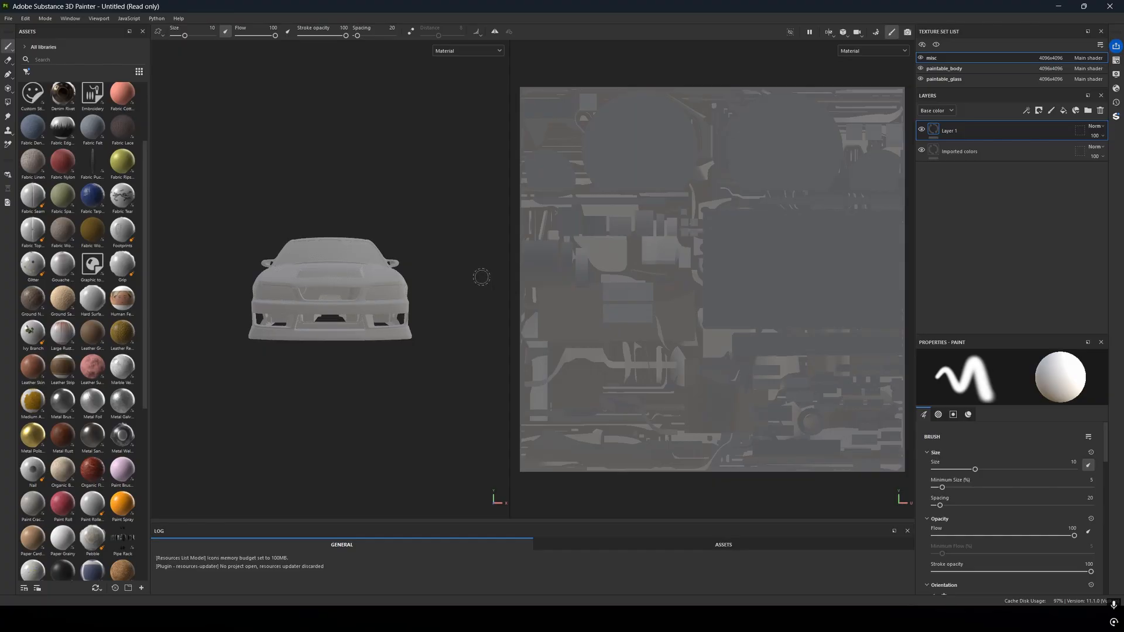
Hide the misc and paintable_glass texture sets so only the paintable body shows.
left_click_drag(427, 276, 326, 281, "alt")
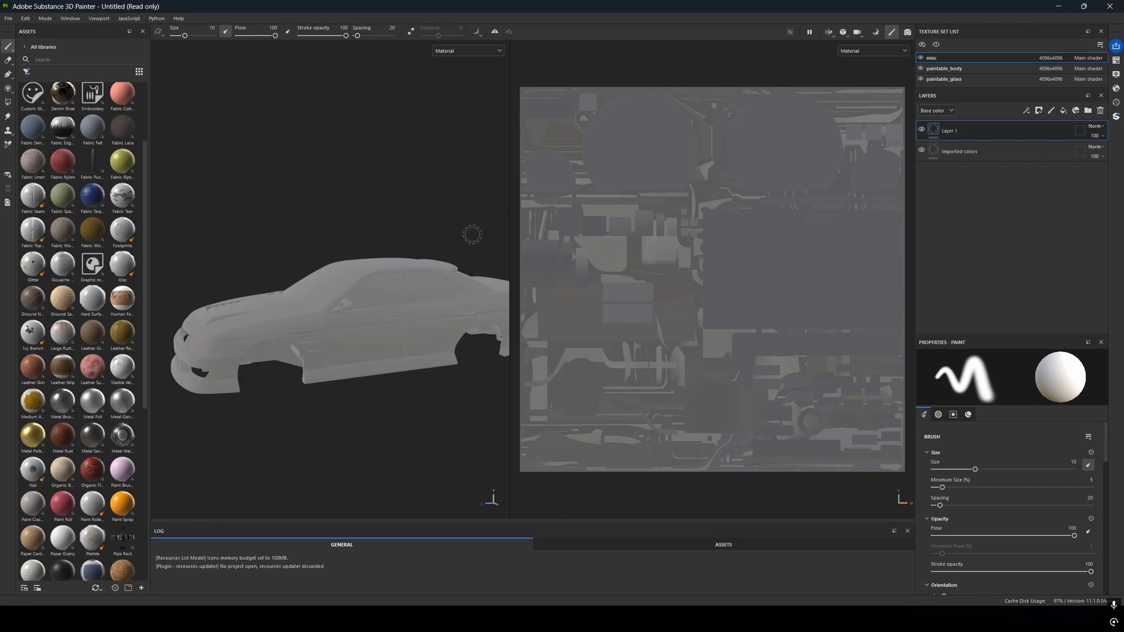
left_click_drag(472, 234, 415, 298, "alt")
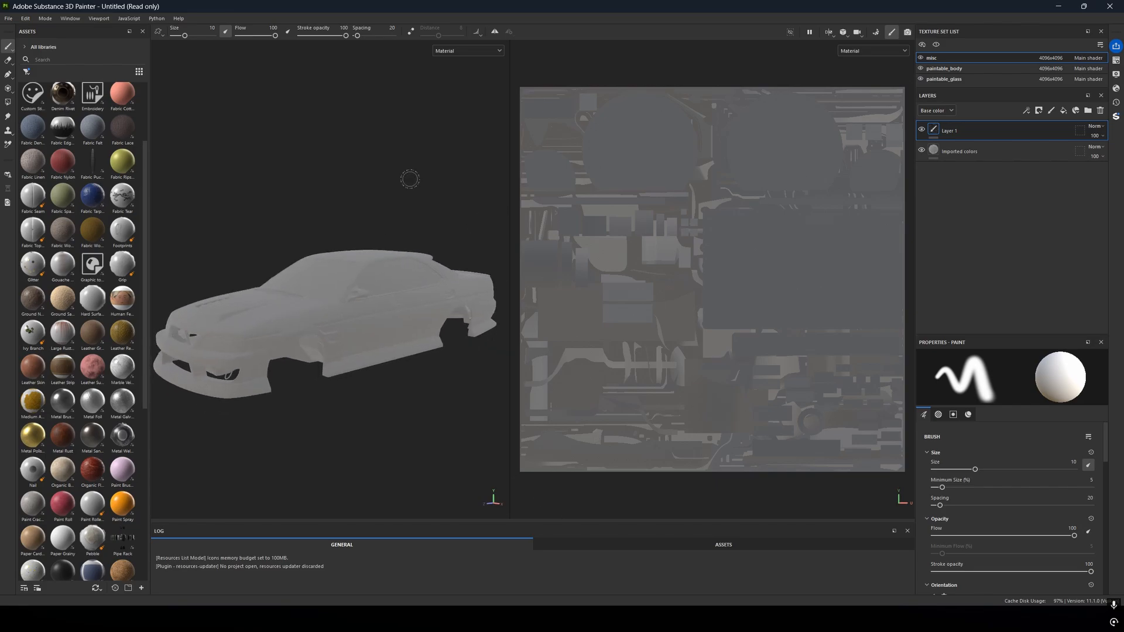
left_click(920, 58)
left_click(922, 79)
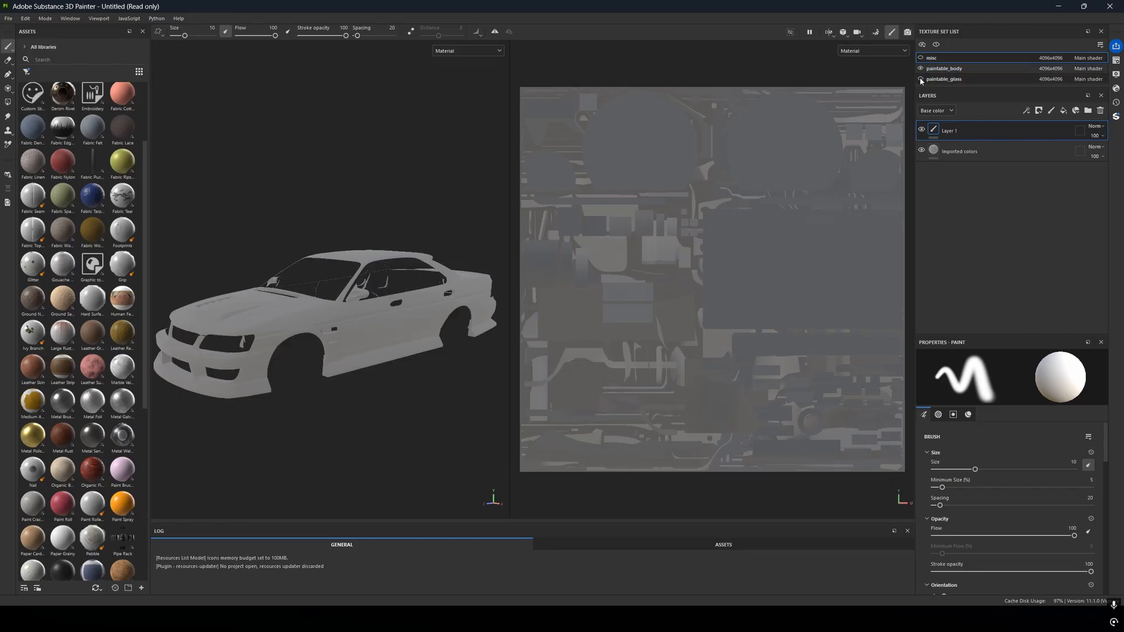
Set the base color of the paintable_body set's Imported colors layer to red, F20000.
left_click_drag(421, 268, 356, 260, "alt")
middle_click_drag(356, 260, 418, 285, "alt")
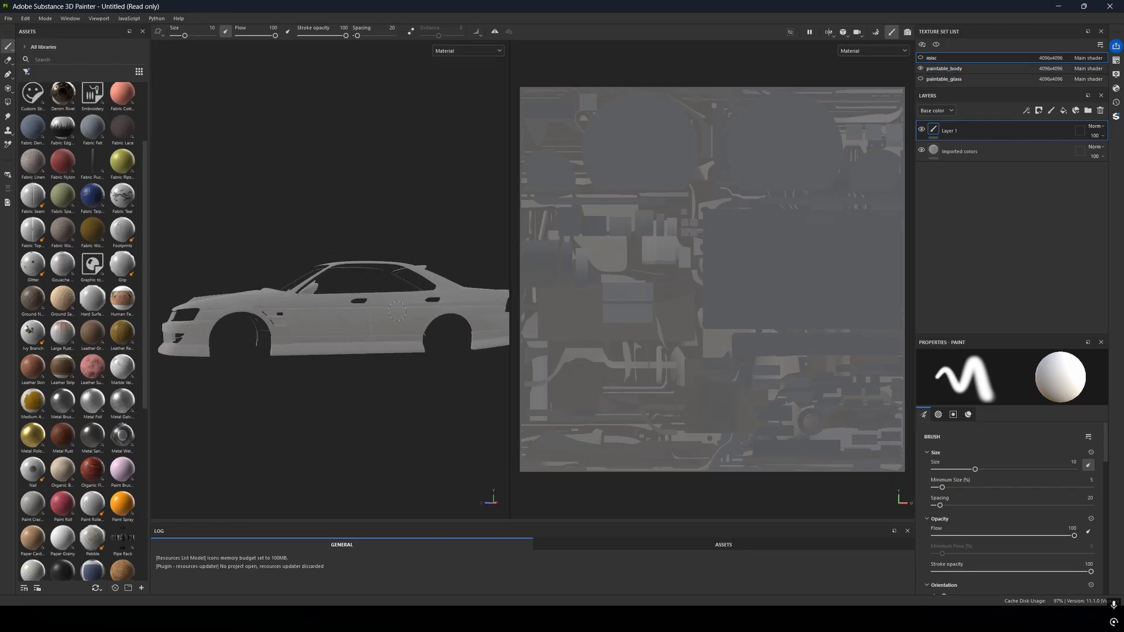
left_click_drag(419, 284, 385, 311, "alt+shift")
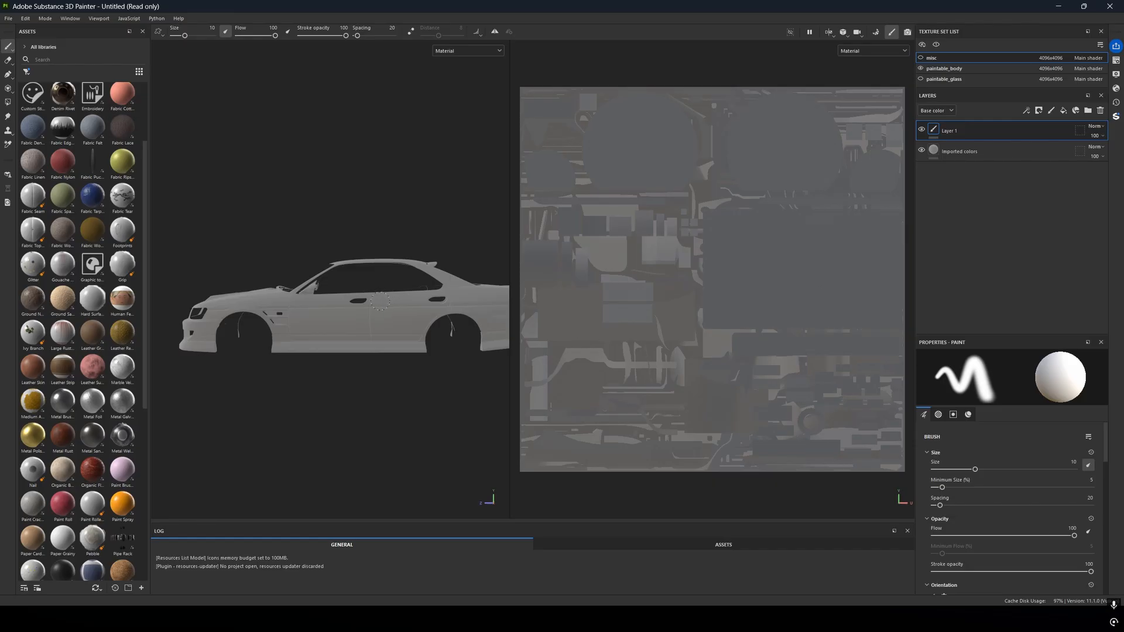
middle_click_drag(380, 301, 351, 317, "alt")
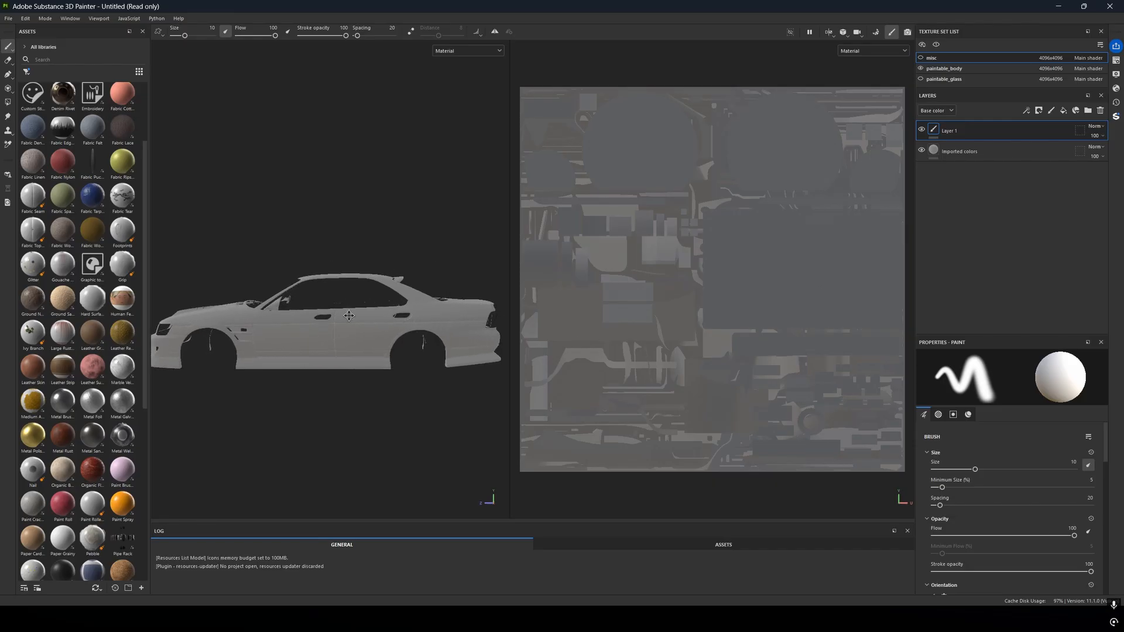
left_click(950, 69)
left_click(961, 153)
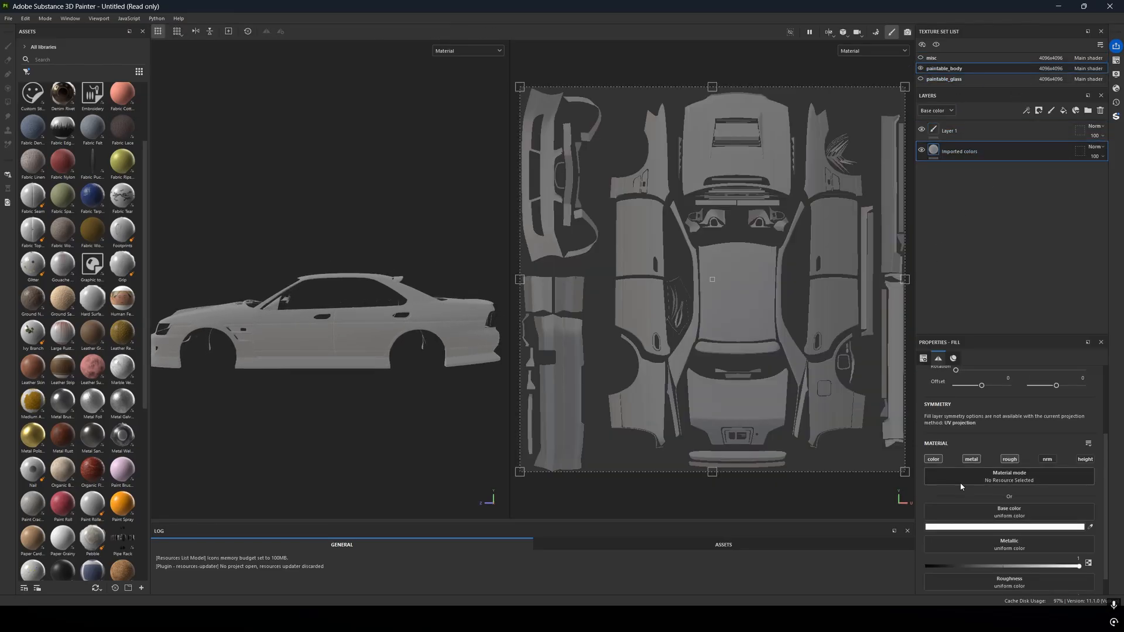
left_click(980, 528)
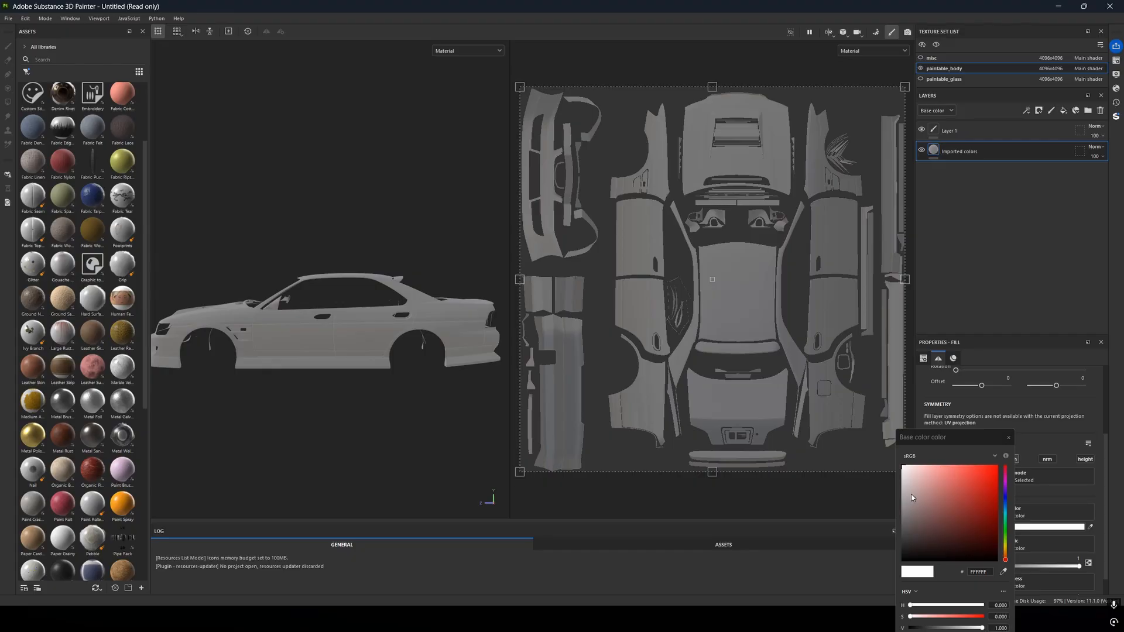
left_click_drag(912, 498, 998, 474)
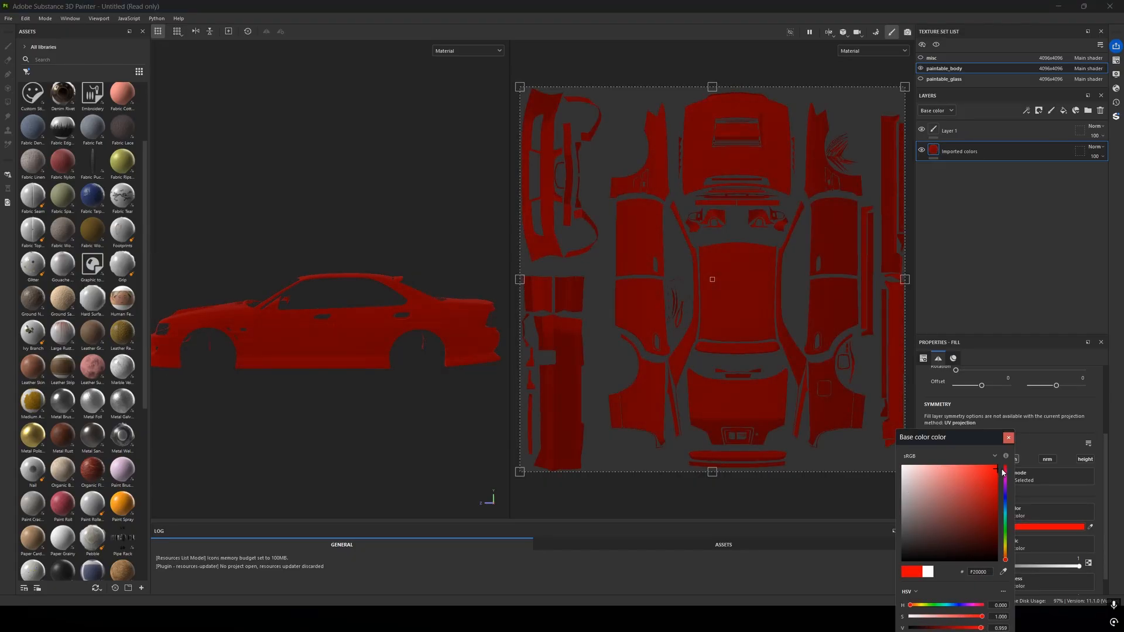
Change the Imported colors layer's base color to black, 000000, and close the color picker.
left_click_drag(935, 445, 906, 341)
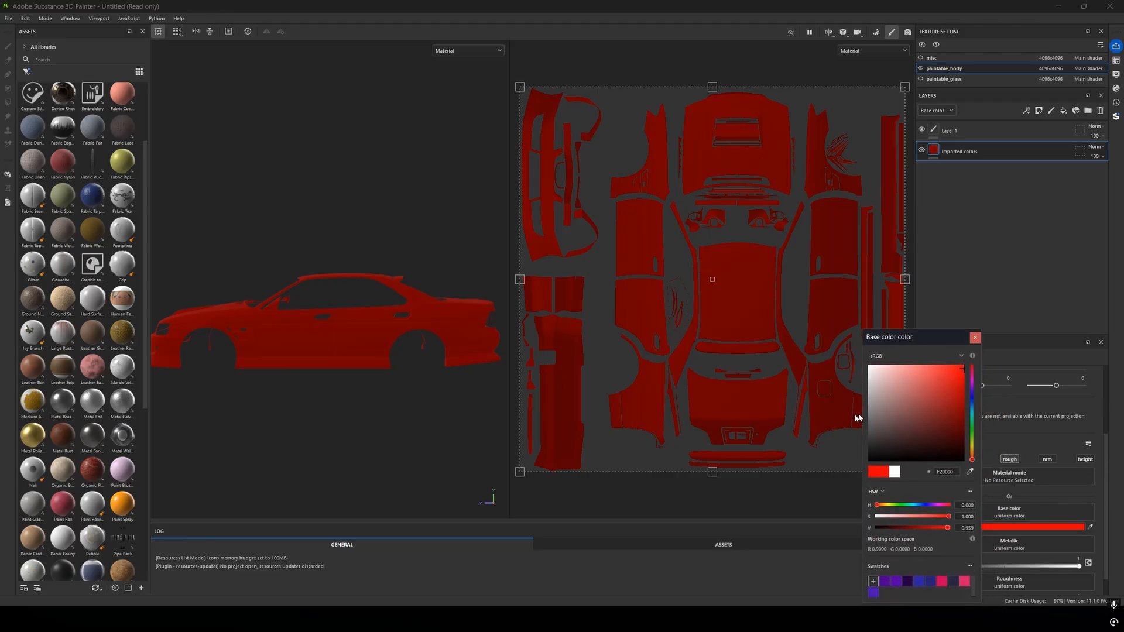
left_click_drag(285, 318, 336, 337, "alt")
scroll(351, 363, "up", 3)
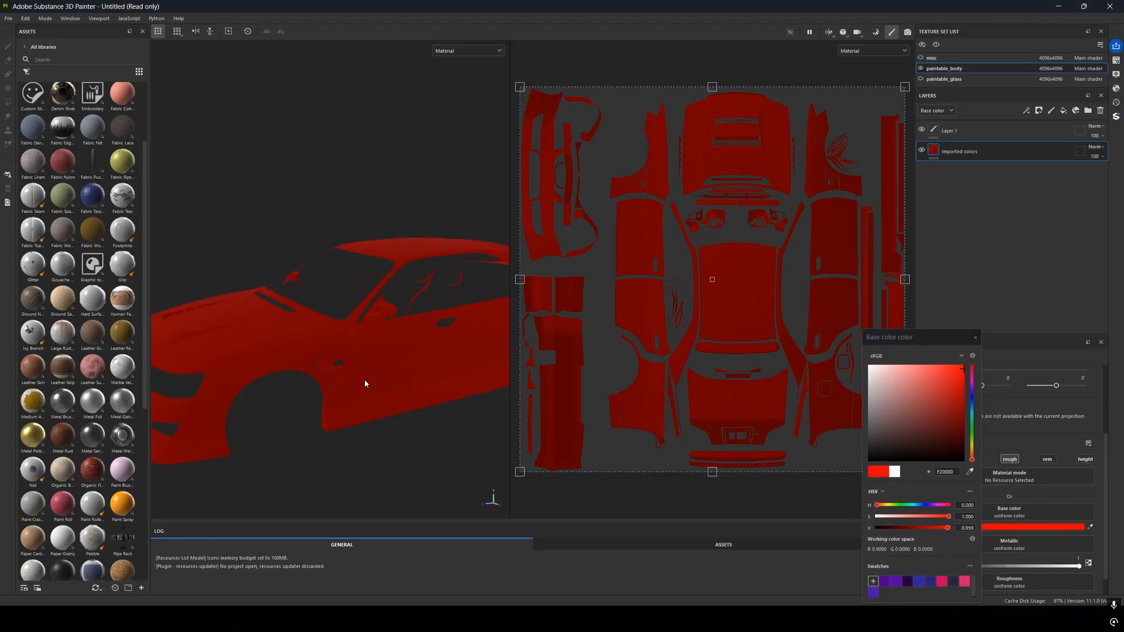
left_click_drag(364, 384, 347, 335, "alt")
scroll(328, 354, "up", 5)
scroll(247, 354, "down", 5)
left_click_drag(926, 397, 843, 477)
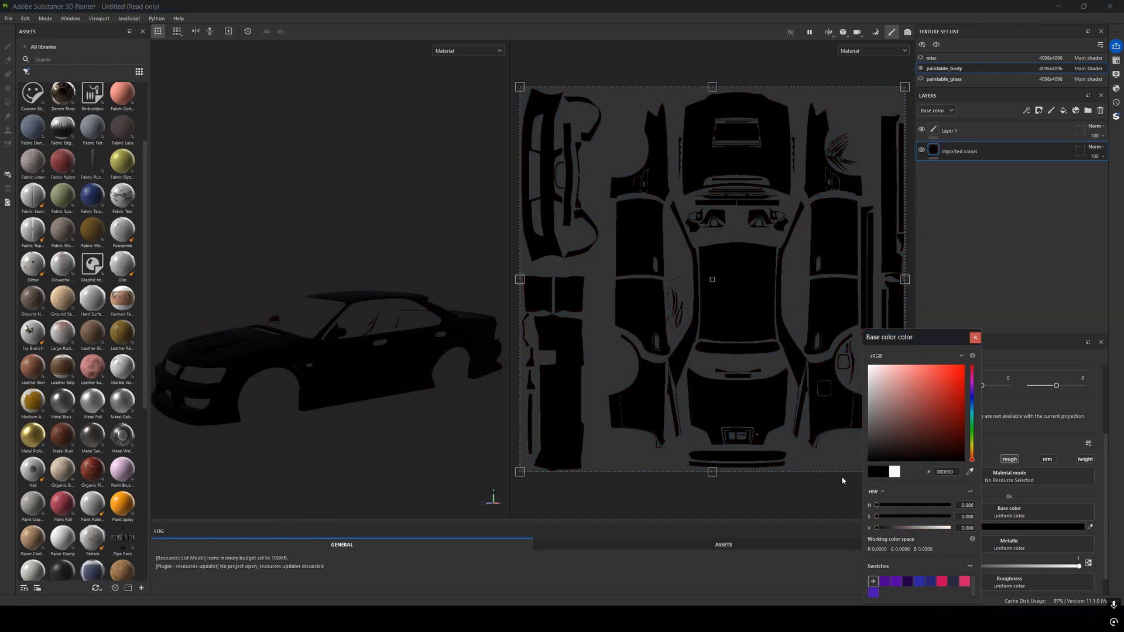
mouse_move(363, 359)
left_mouse_down("alt")
mouse_move(402, 377)
mouse_move(359, 344)
left_mouse_up("alt")
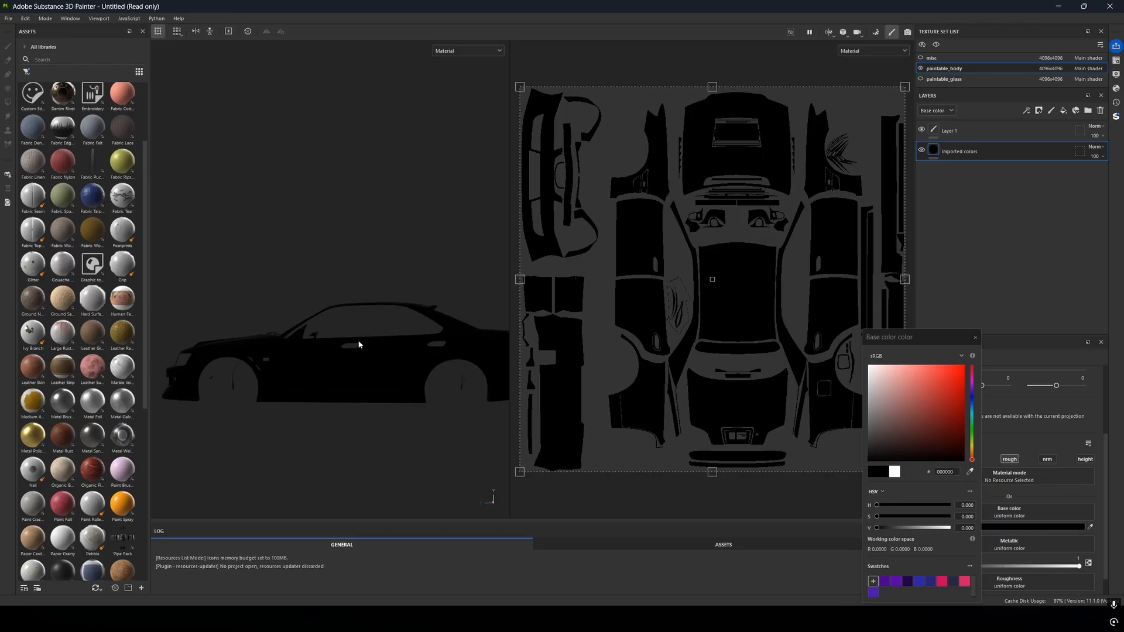
left_click(973, 336)
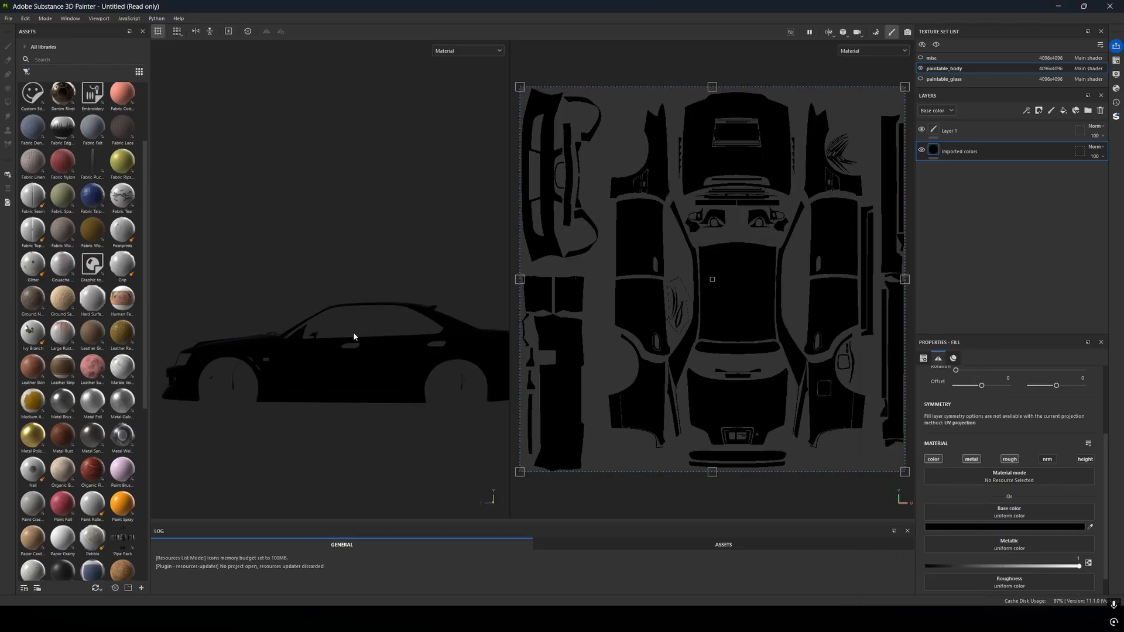
Level the car to its side profile, switch to Iray rendering, and enable the dome's clear color for a plain background.
left_click_drag(353, 337, 311, 389, "alt")
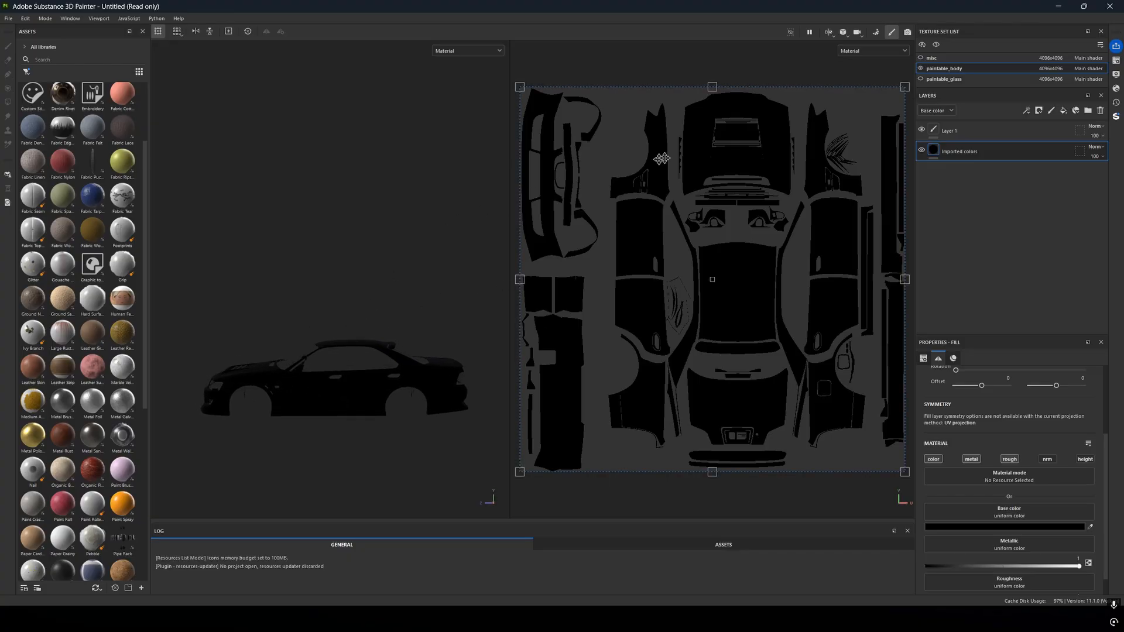
left_click(909, 32)
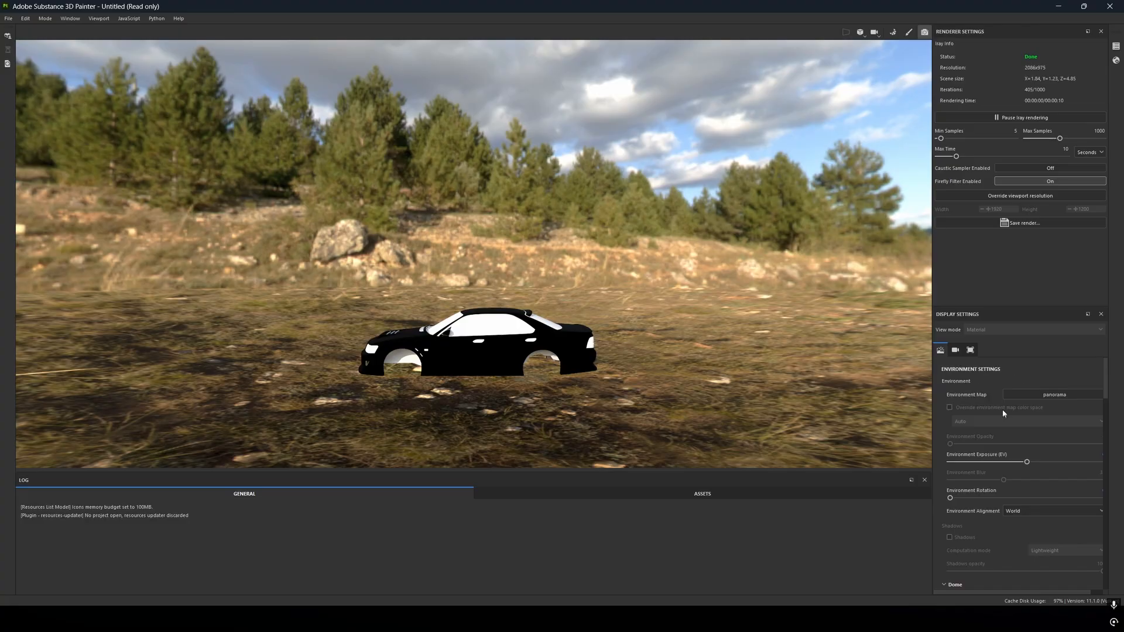
scroll(998, 409, "down", 3)
scroll(996, 420, "down", 6)
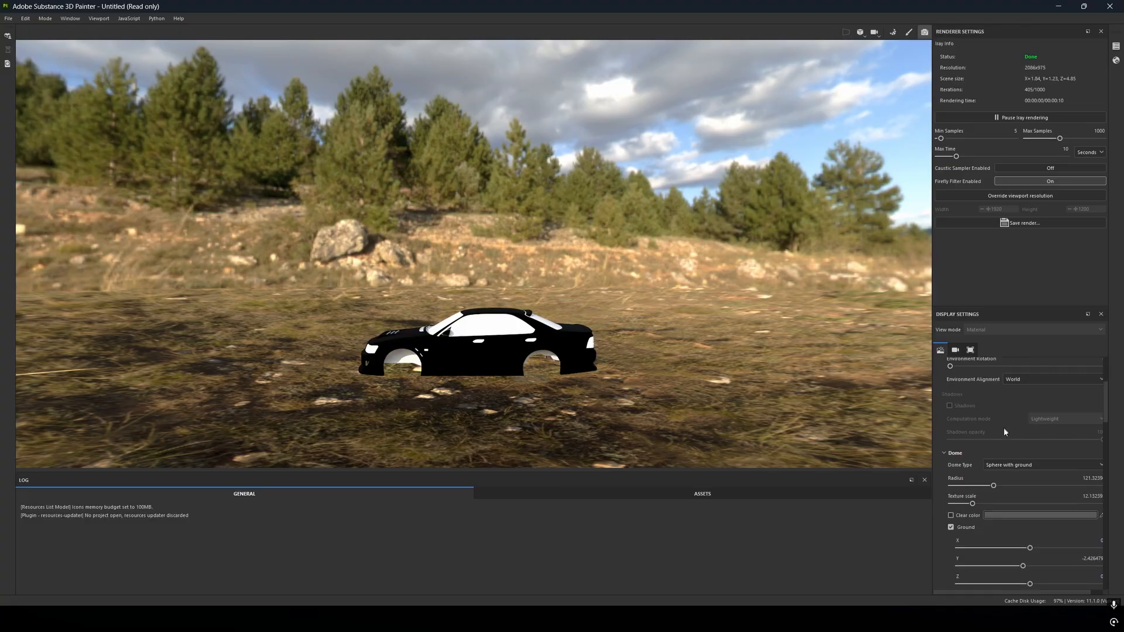
left_click(951, 489)
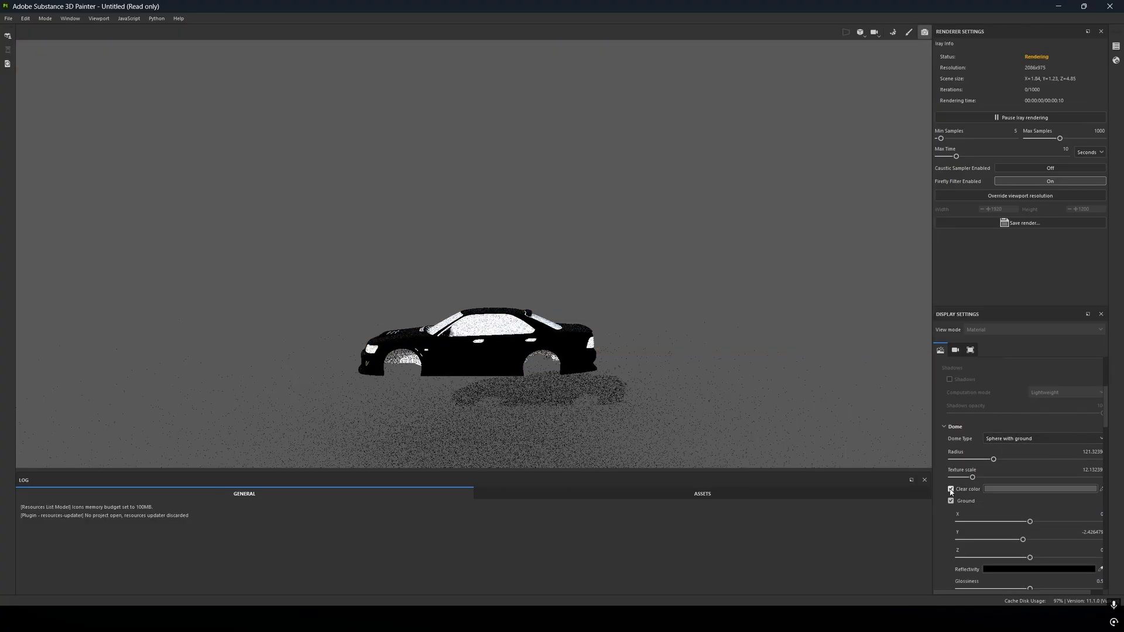
Frame the car's side profile larger in the render and save it as PNG Red C35 in the Red C35 folder, replacing the existing file.
scroll(519, 364, "up", 3)
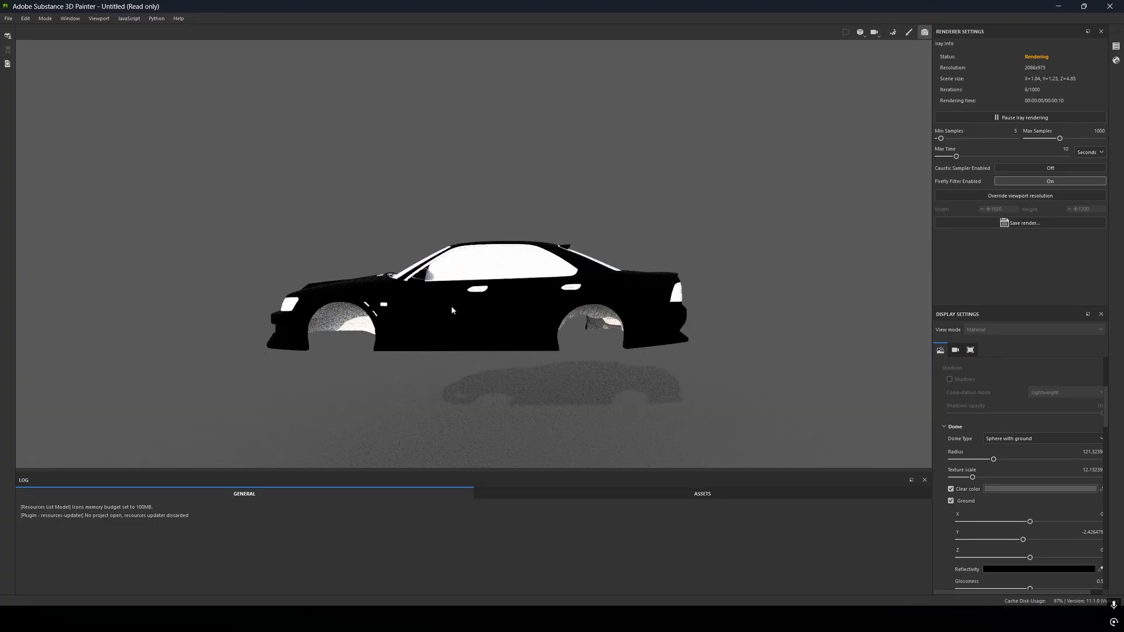
scroll(452, 311, "up", 2)
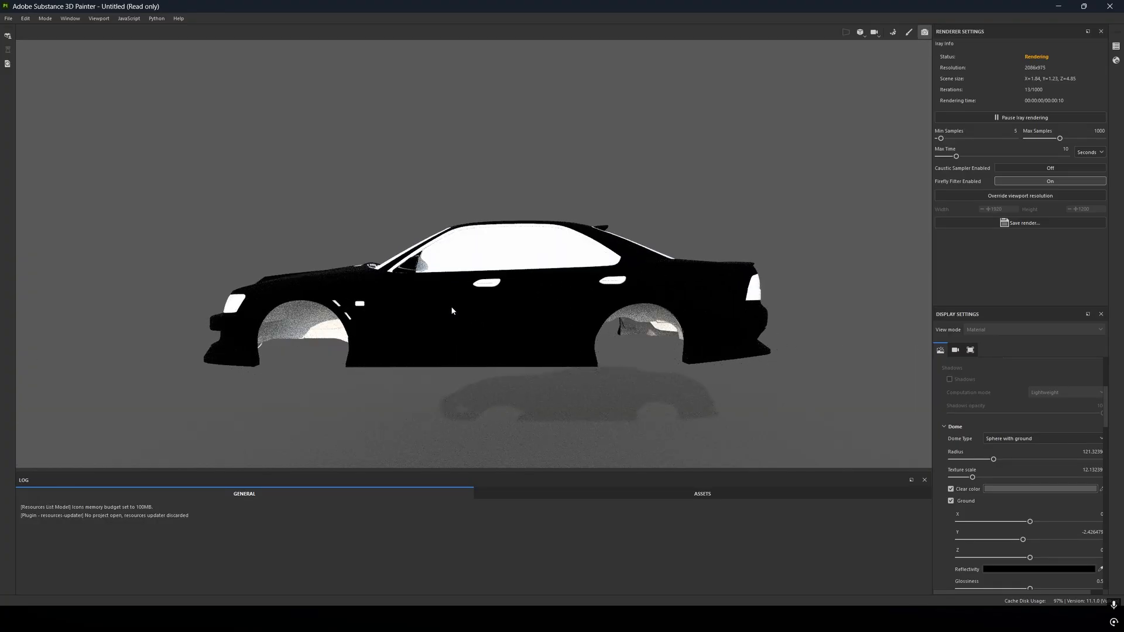
middle_click_drag(518, 325, 526, 304, "alt")
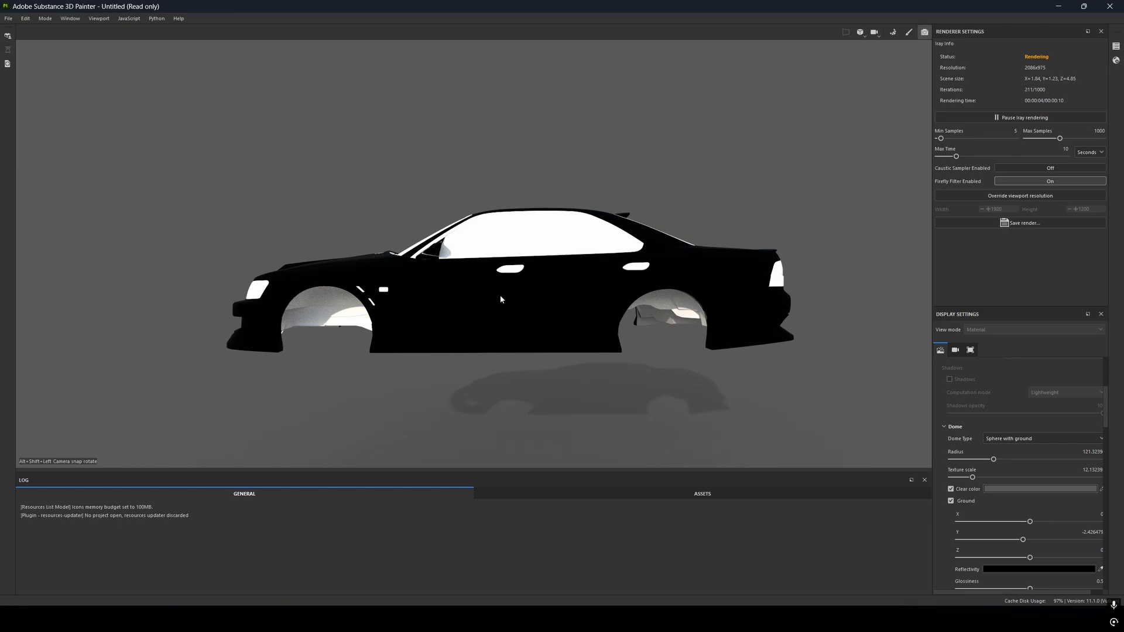
left_click_drag(501, 305, 502, 305, "alt")
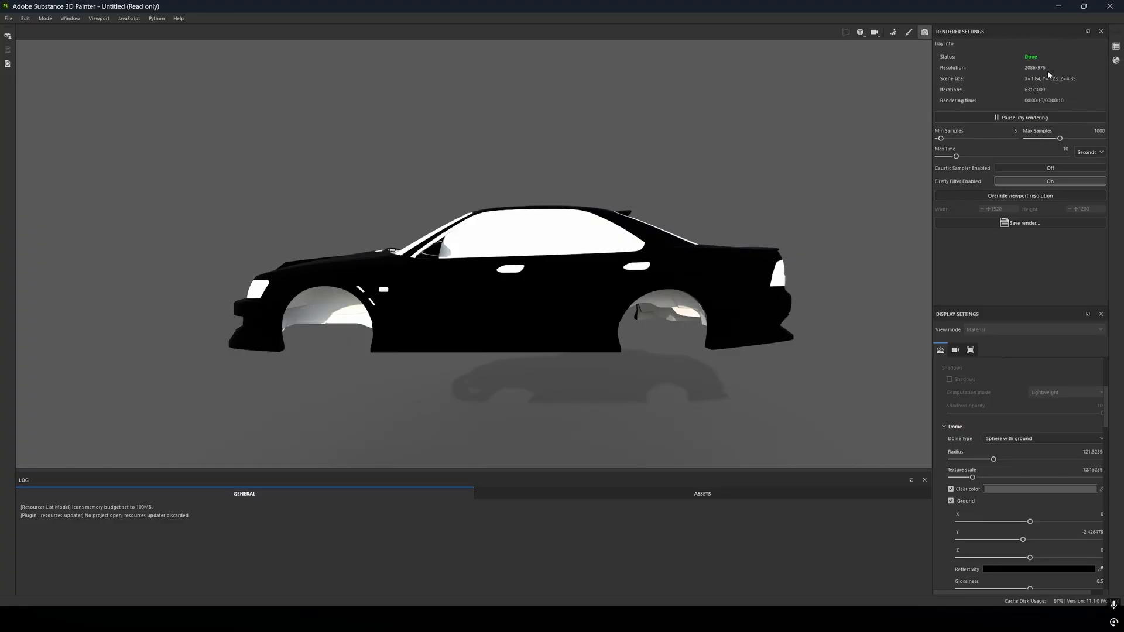
left_click(1020, 224)
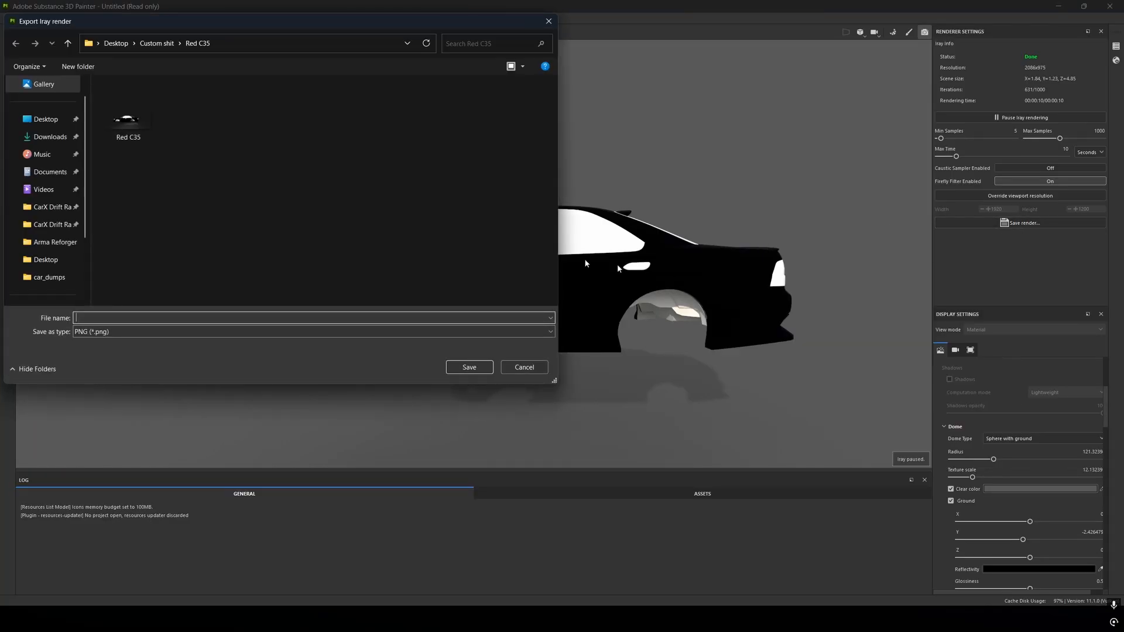
left_click(137, 120)
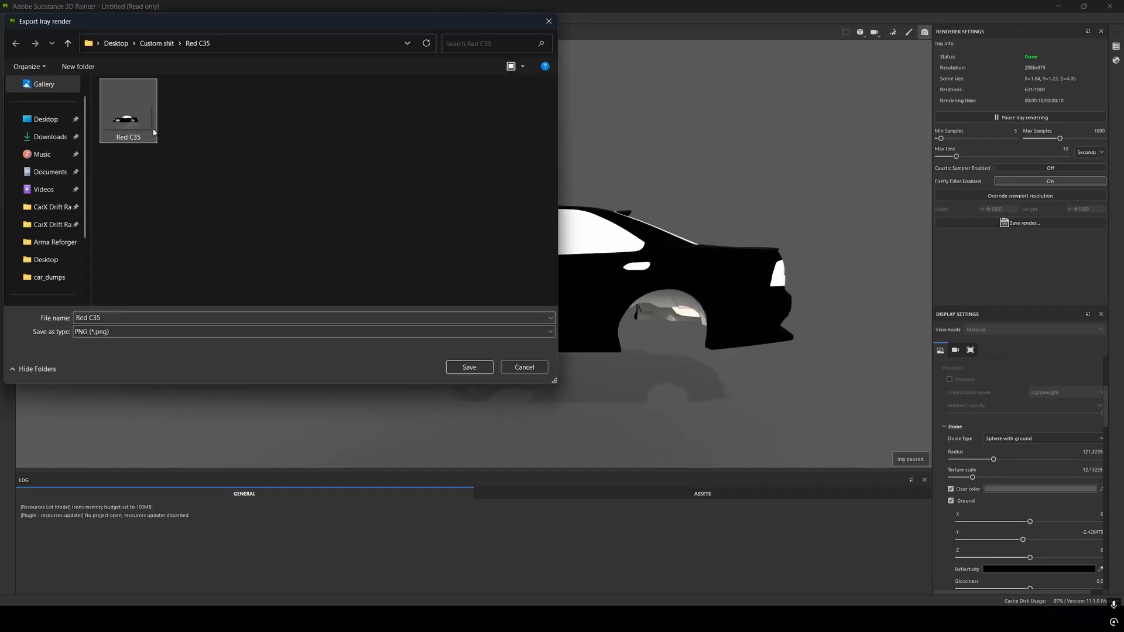
key("Delete")
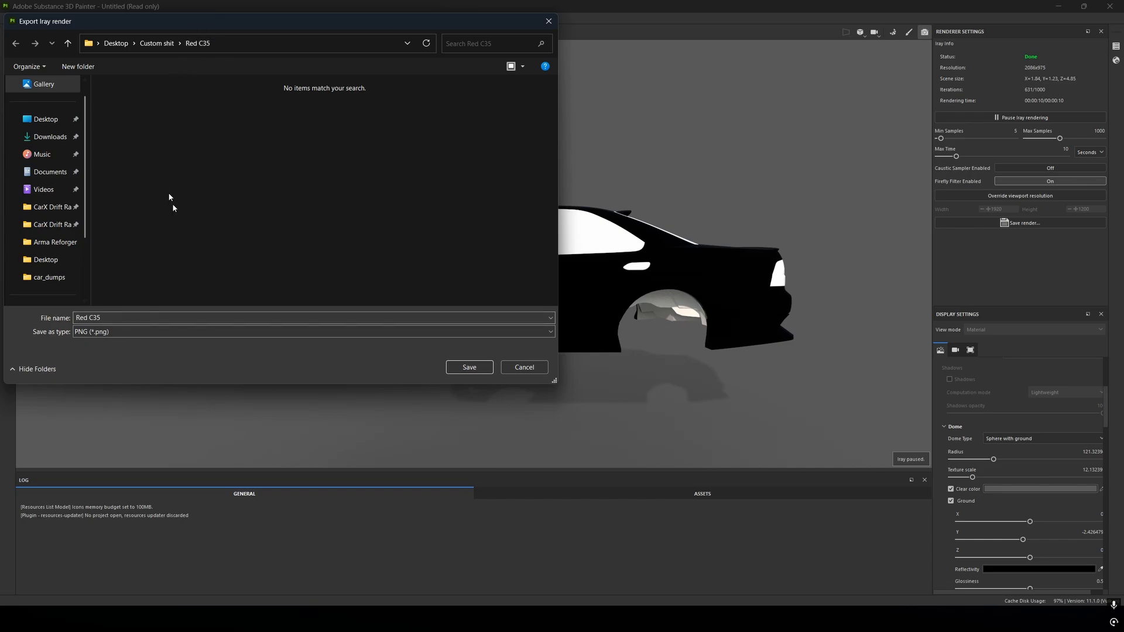
left_click_drag(168, 317, 74, 318)
left_click(101, 317)
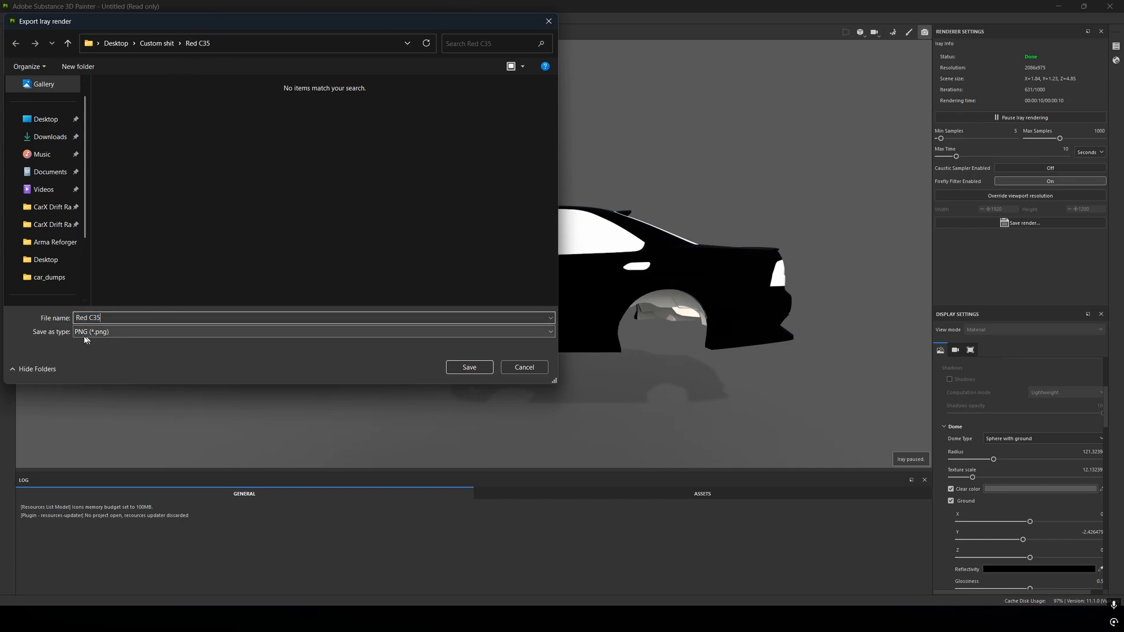
left_click(453, 367)
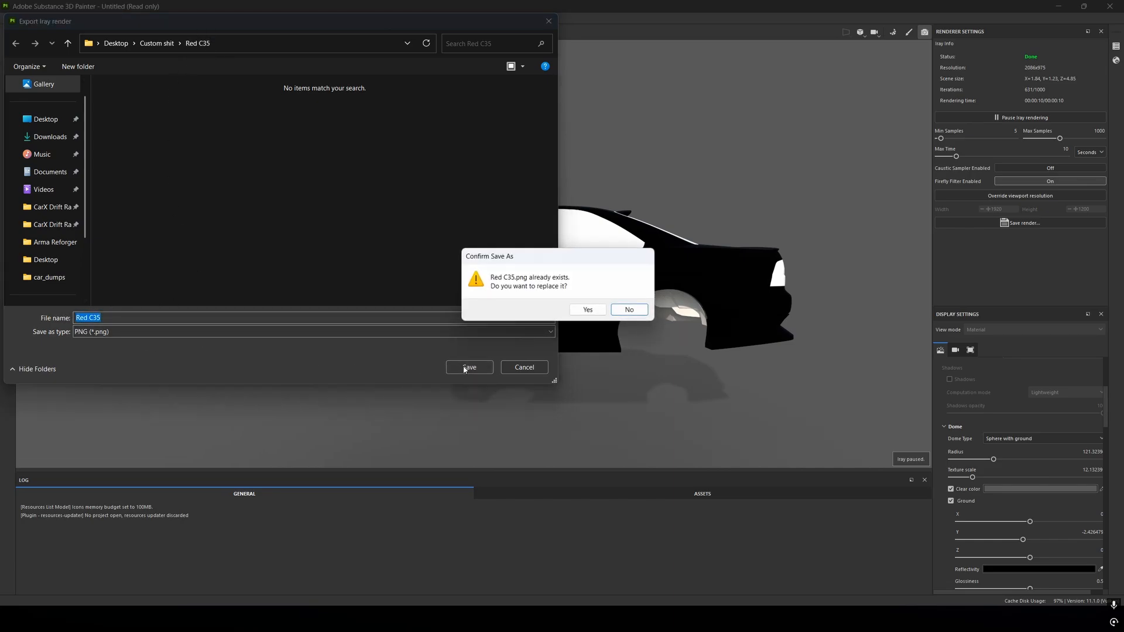
left_click(587, 310)
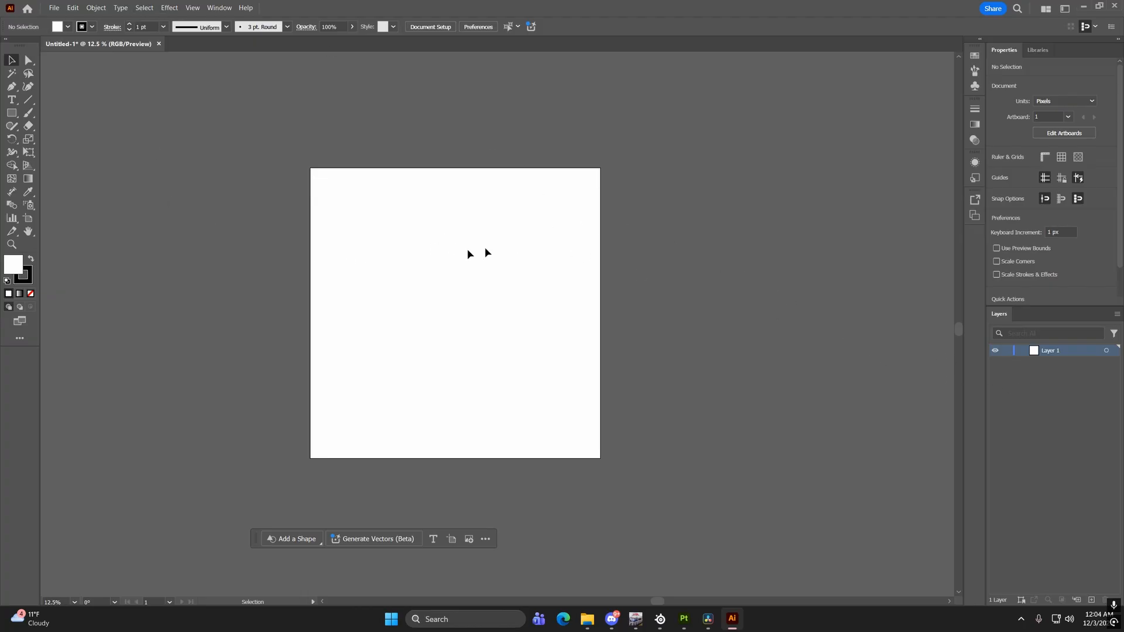
In Illustrator, place the Red C35 render across the artboard at about 9451 by 4418 px.
left_click(54, 8)
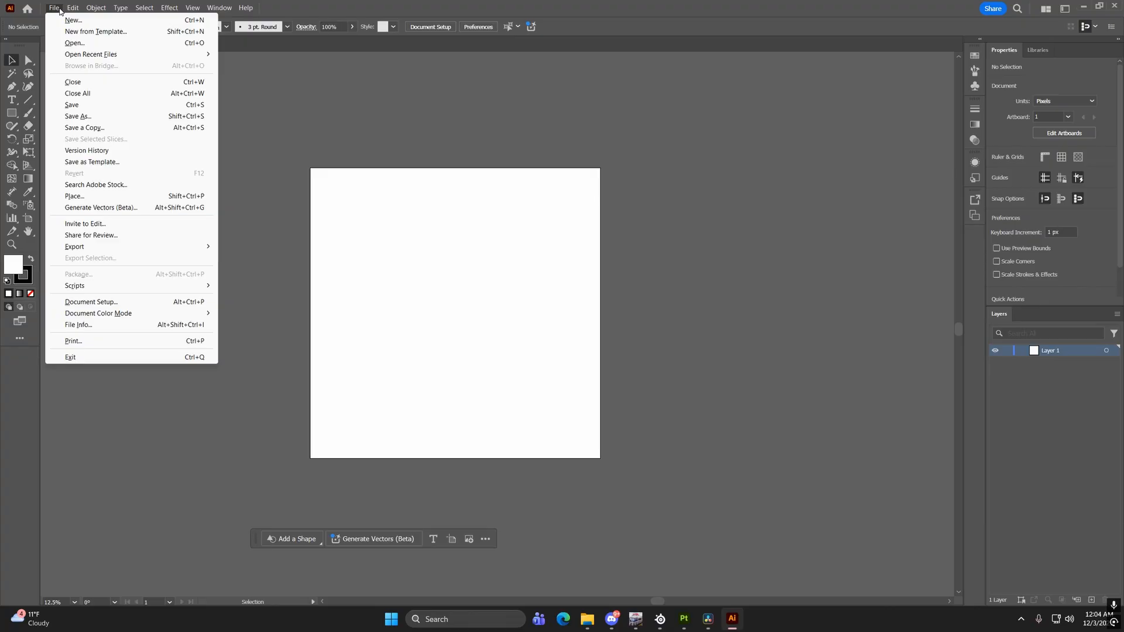
left_click(82, 196)
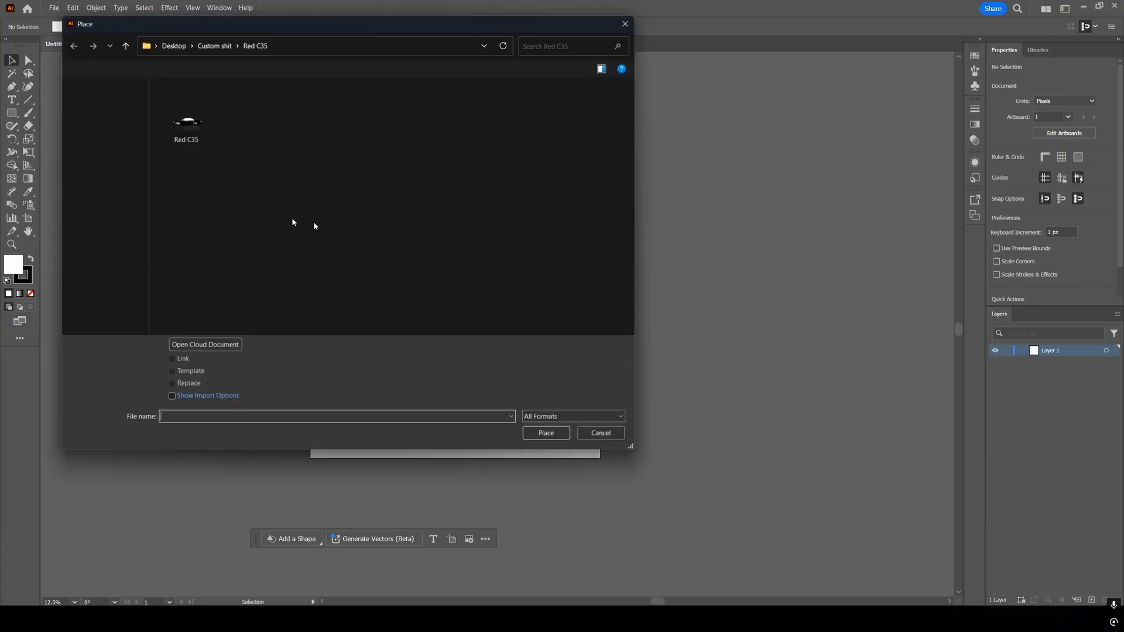
double_click(181, 126)
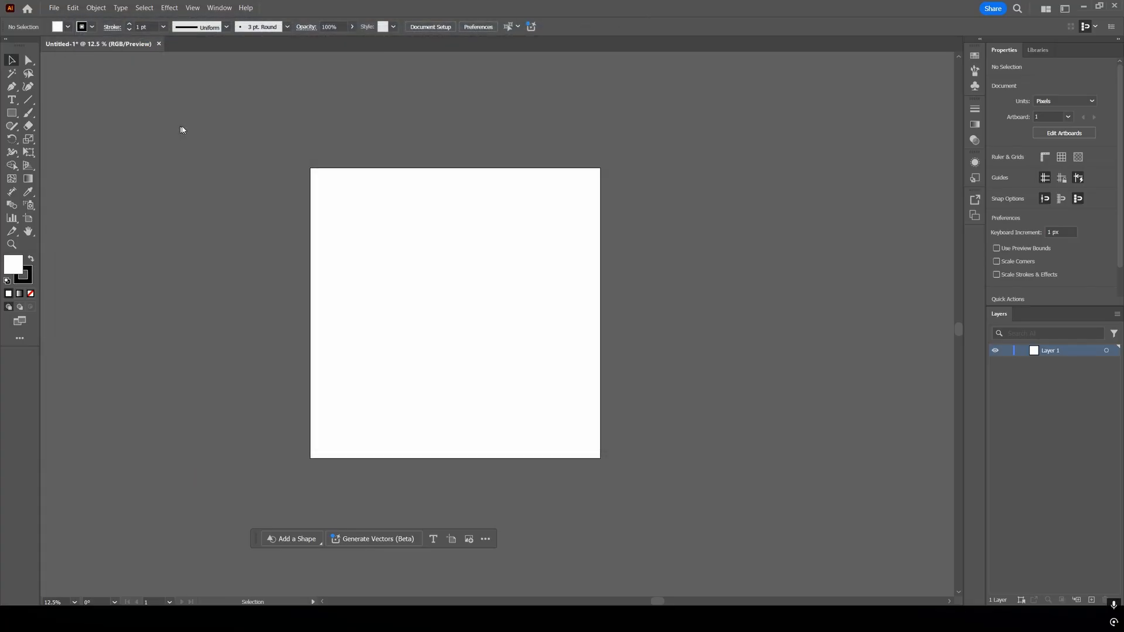
scroll(369, 211, "up", 2)
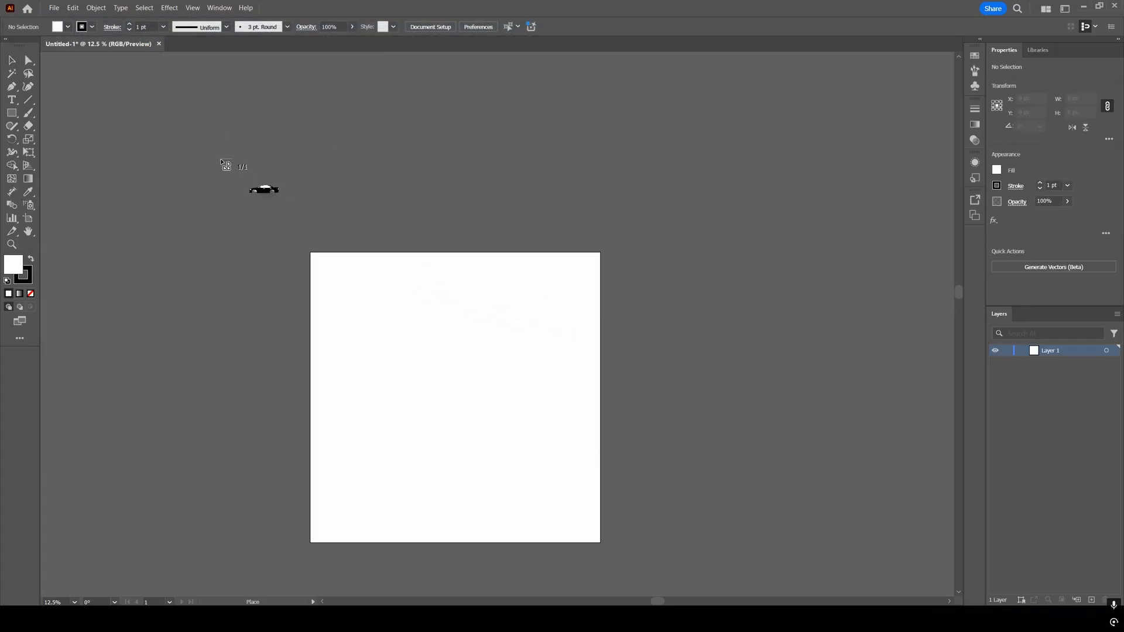
left_click_drag(116, 144, 785, 510)
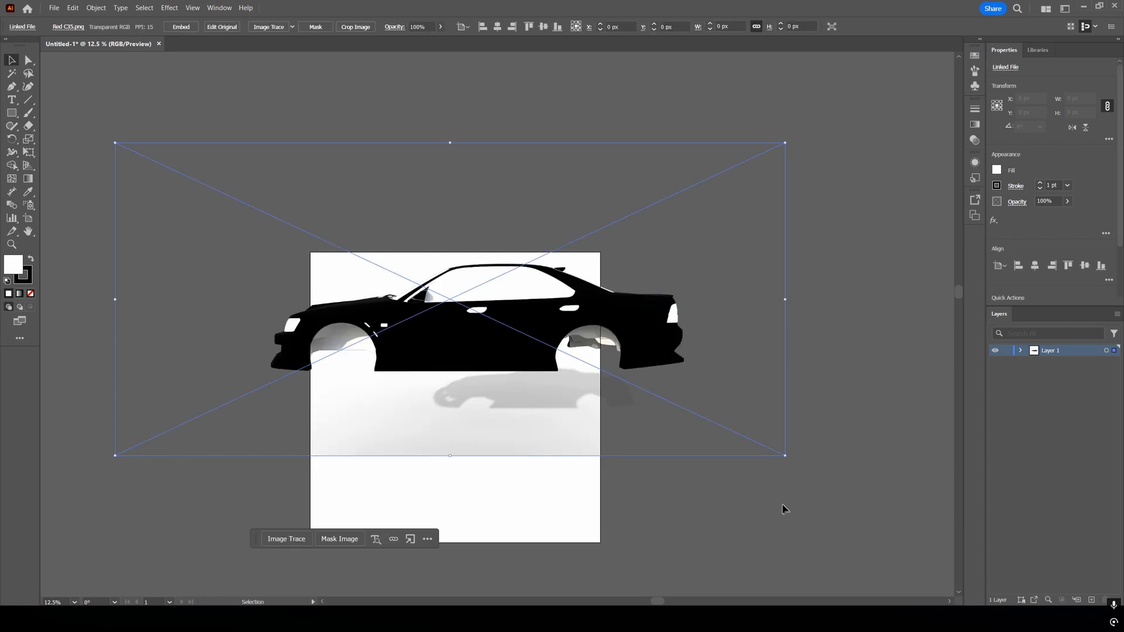
Move the placed car image down over the artboard's middle, scale it down slightly, and deselect it.
left_click_drag(488, 328, 473, 377)
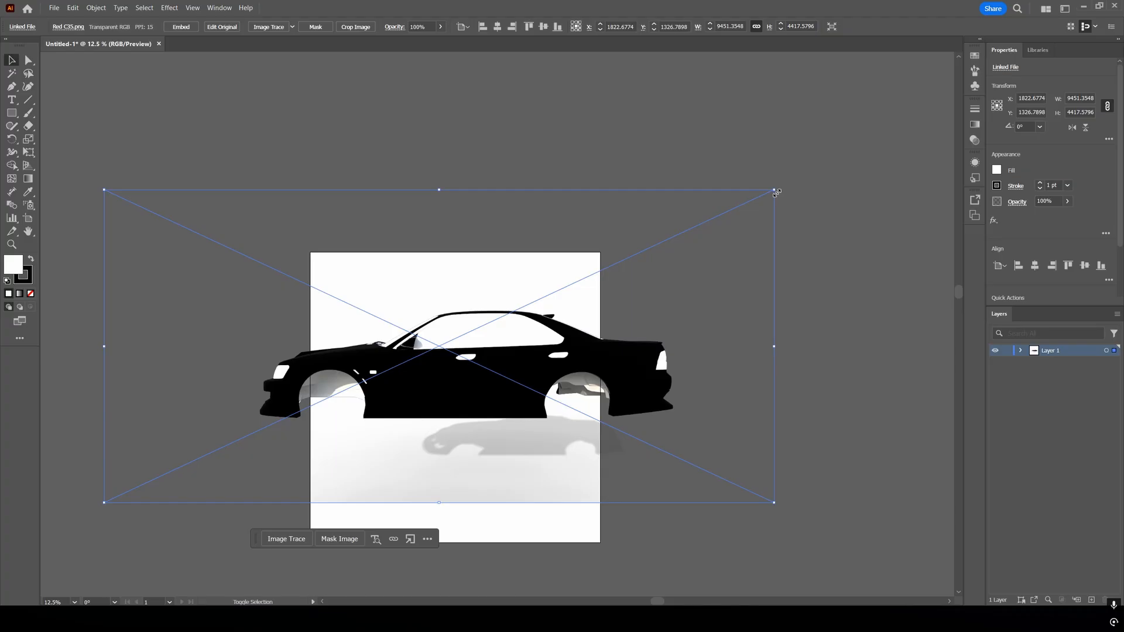
left_click_drag(774, 189, 769, 155)
left_click(555, 186)
Start a white-filled shape with the Curvature tool, curving from the front bumper through the front wheel arch to the fender behind it.
scroll(427, 316, "up", 2, "alt")
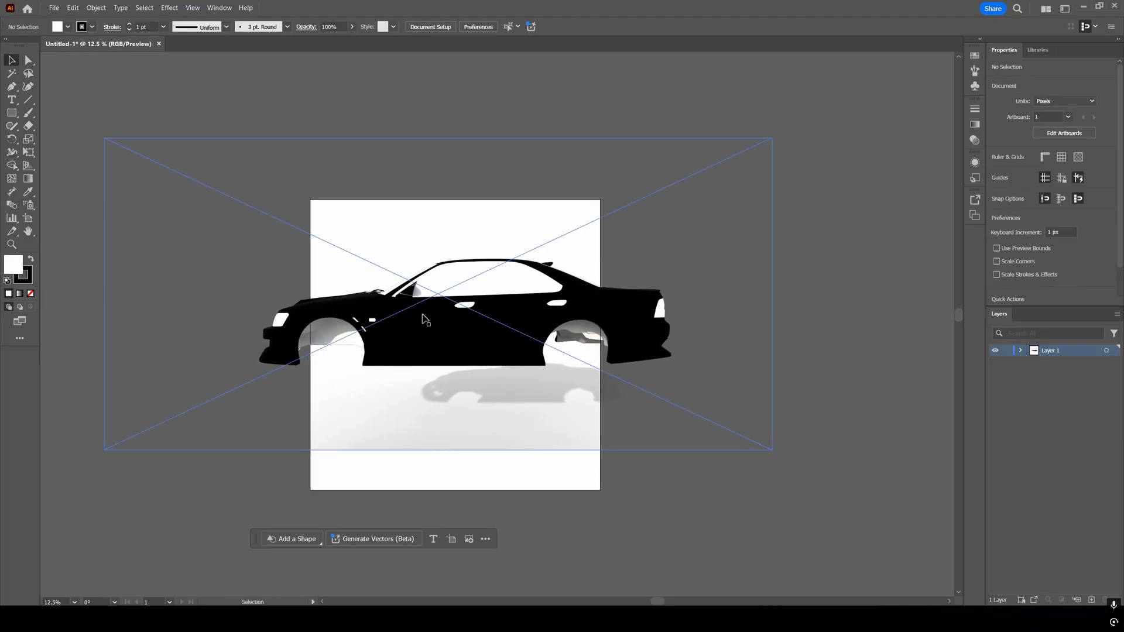
scroll(429, 330, "down", 1, "alt")
scroll(436, 310, "up", 1, "alt")
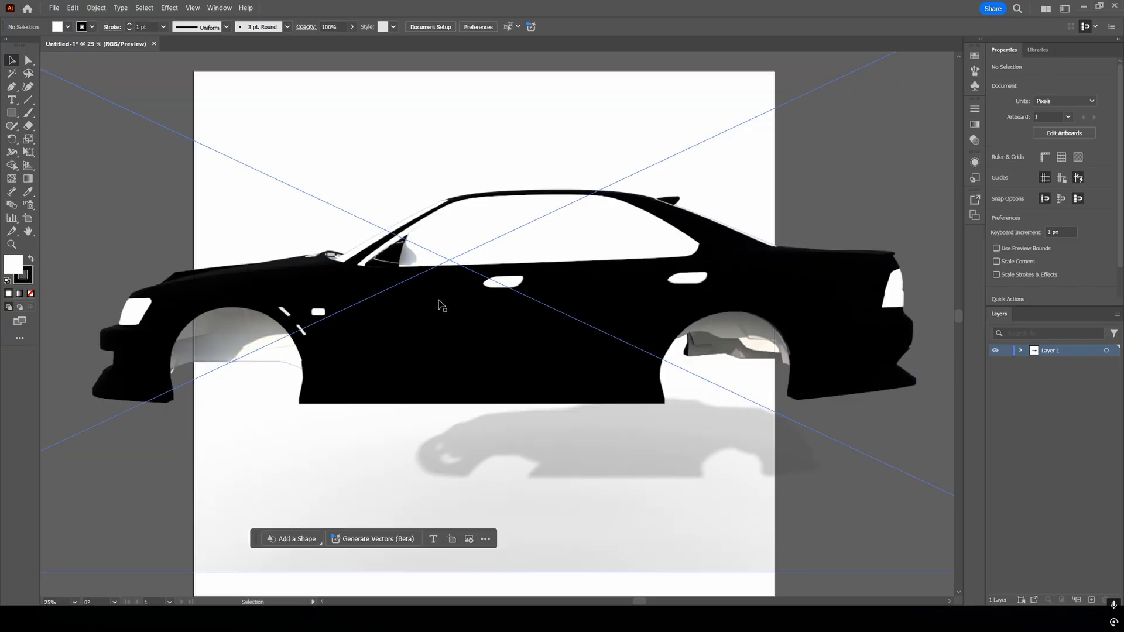
left_click(33, 89)
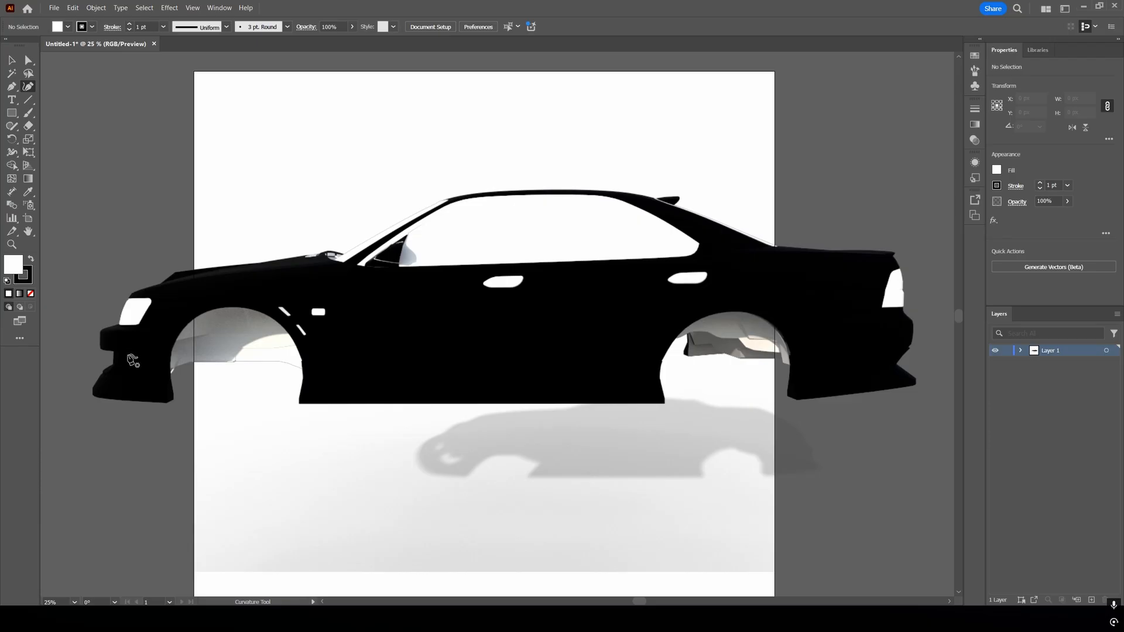
left_click(128, 355)
left_click(171, 366)
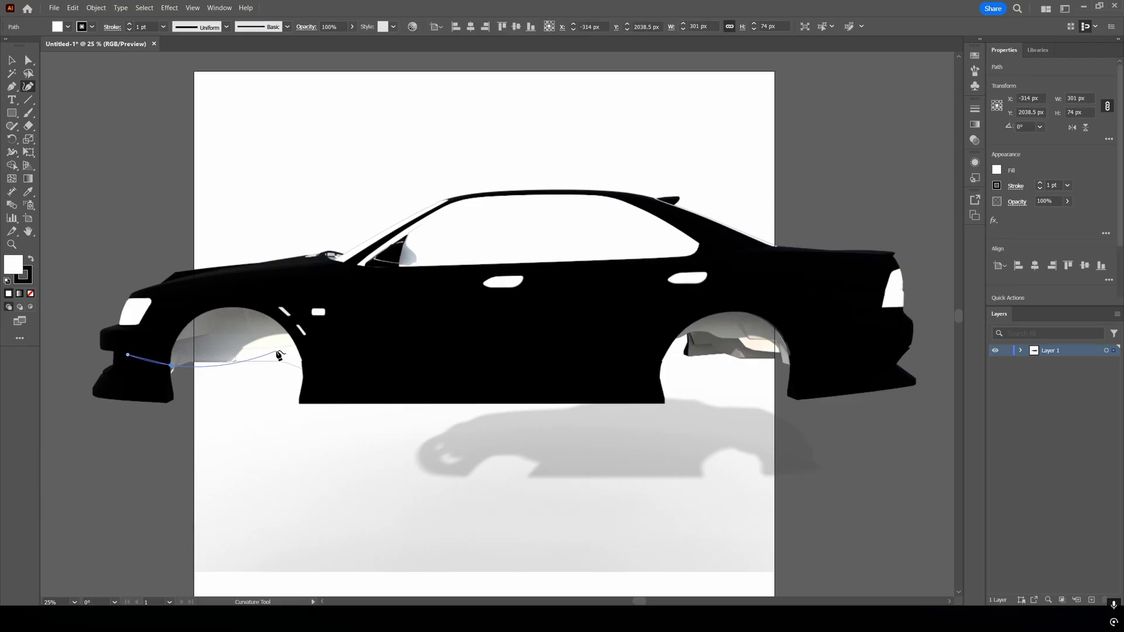
left_click(276, 350)
left_click(301, 310)
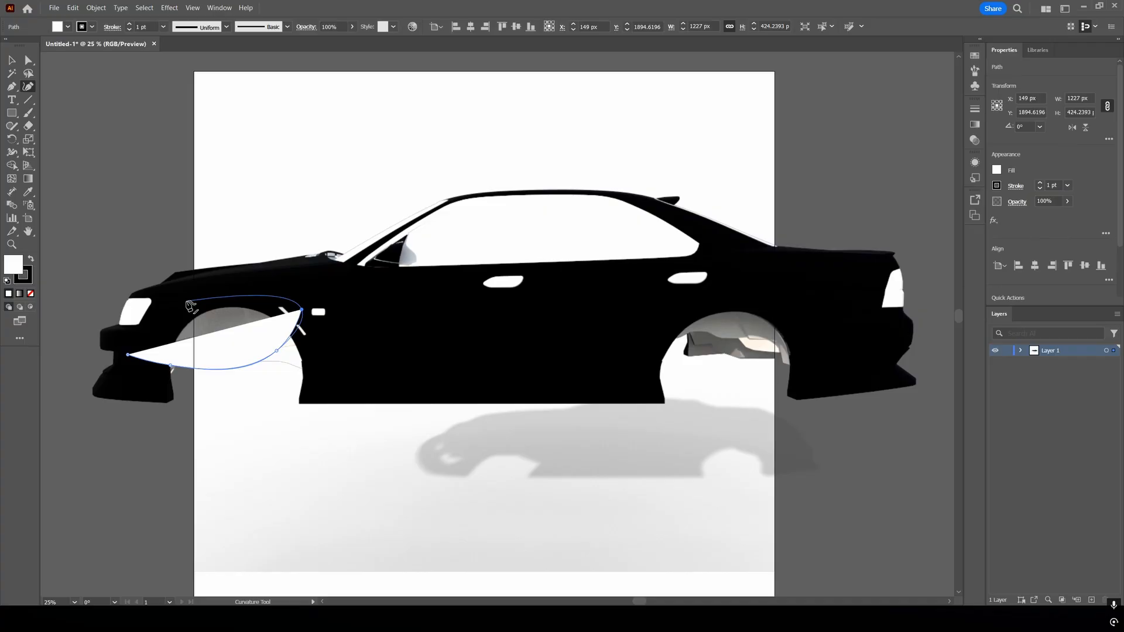
Extend the path into a curved blade above the front wheel arch, with a pointed tip toward the front door, returning behind the arch.
left_click(185, 303)
left_click(232, 285)
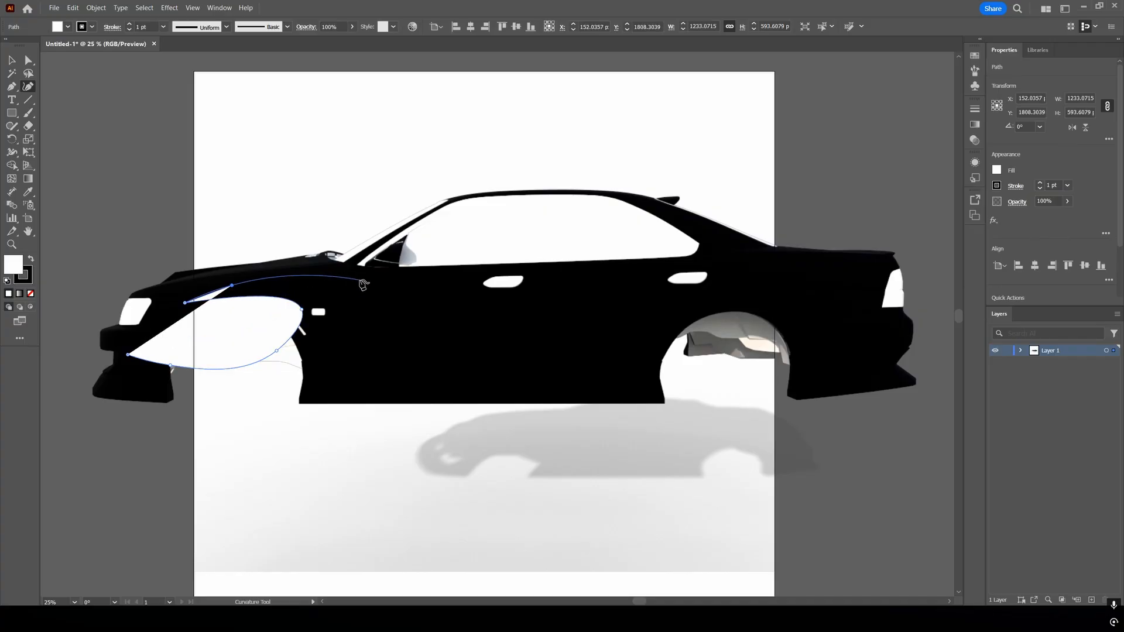
left_click(335, 287)
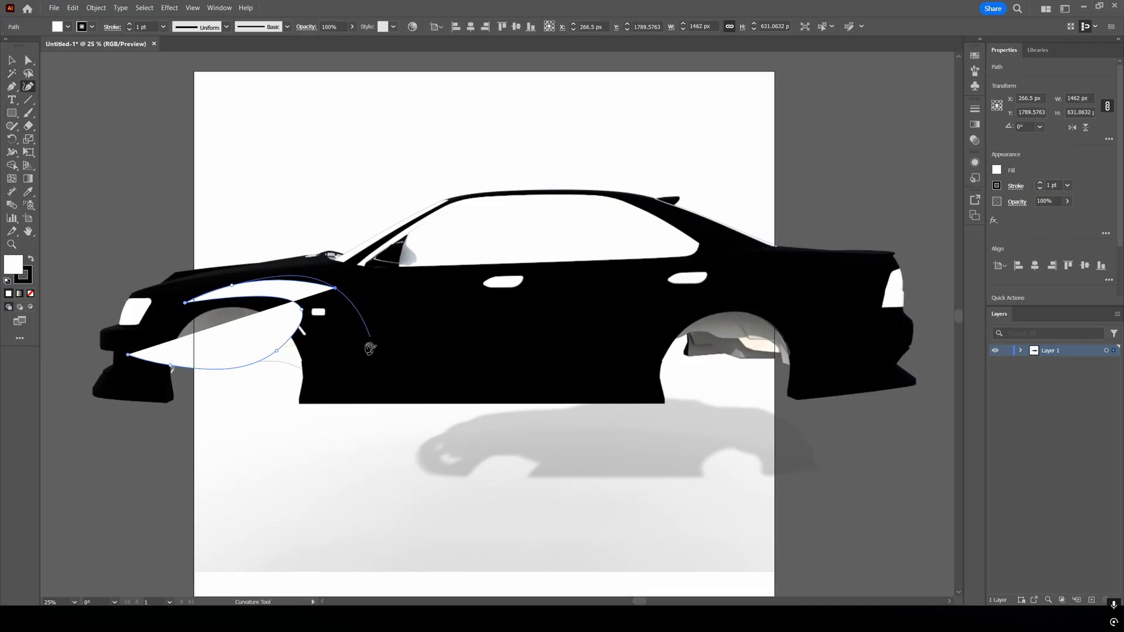
left_click(371, 314)
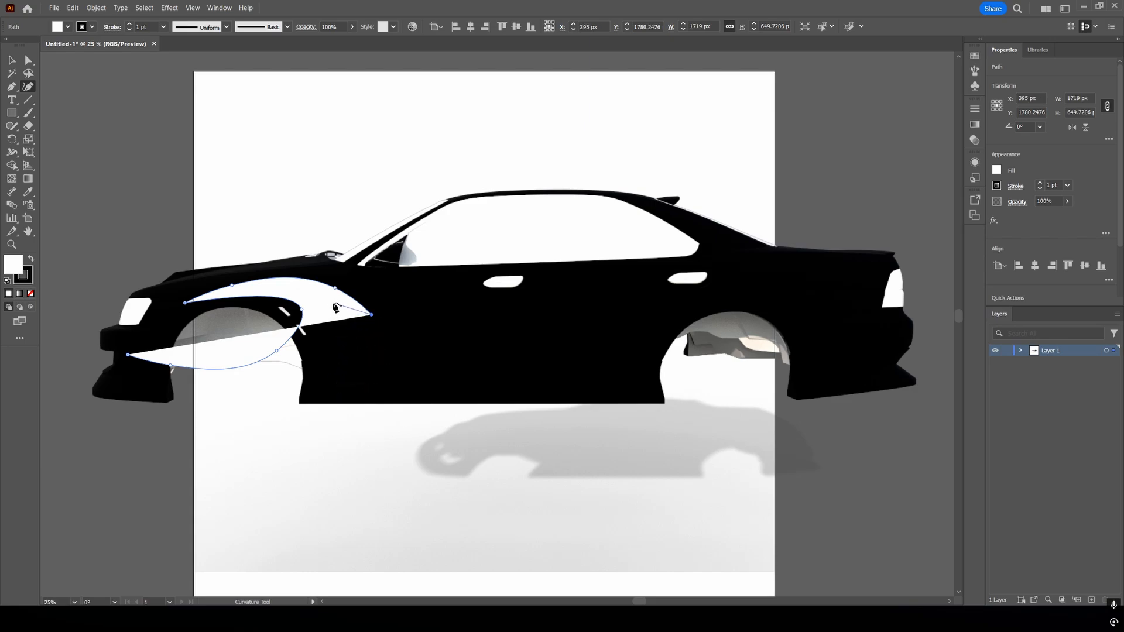
left_click(333, 303)
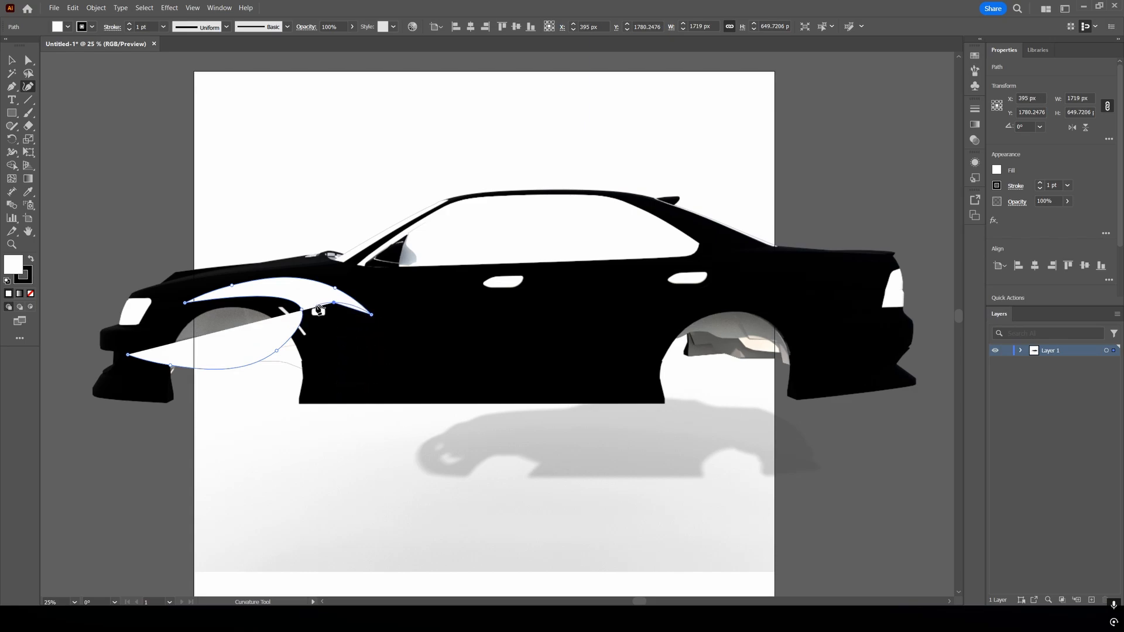
left_click(316, 305)
Extend the path down behind the front wheel arch into a second curved blade tipped on the front door, returning along the side skirt.
left_click(311, 345)
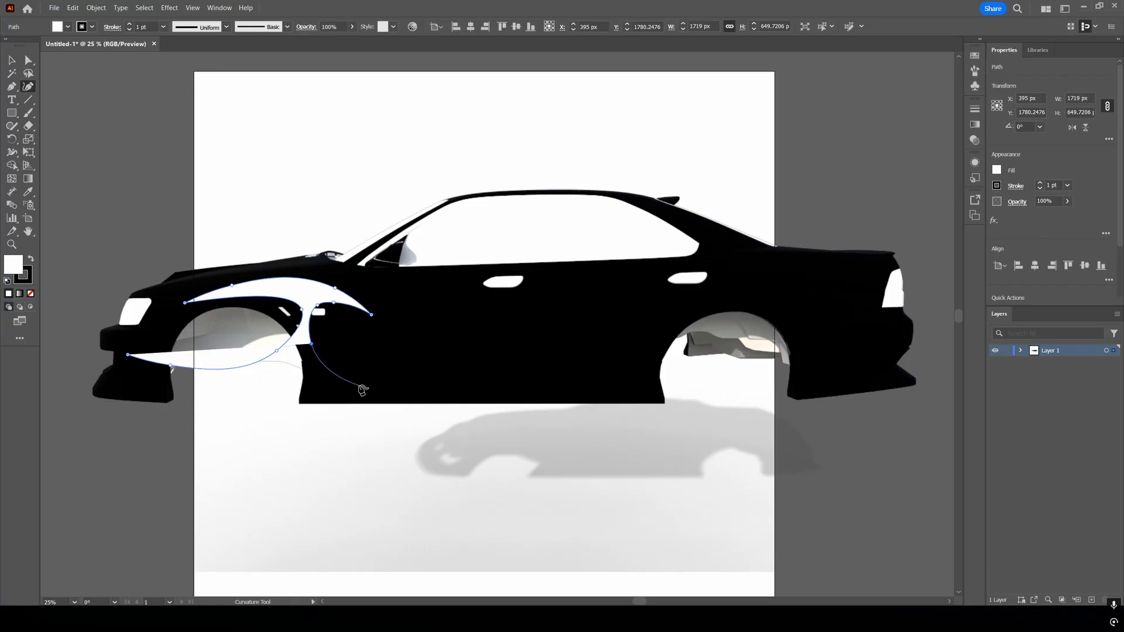
left_click(358, 380)
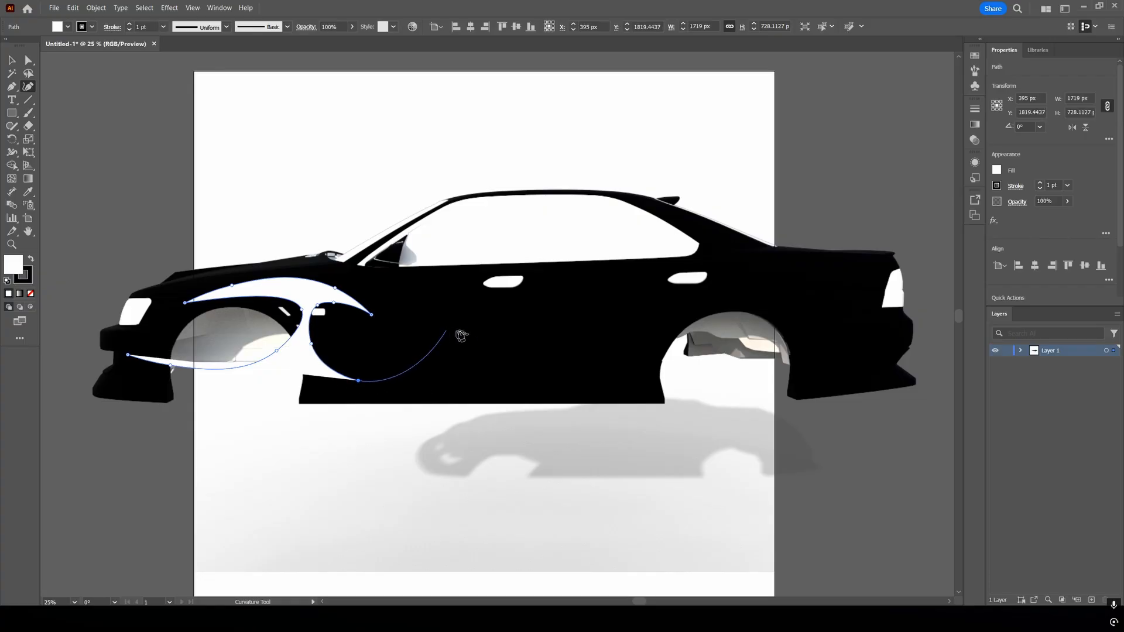
left_click(487, 331)
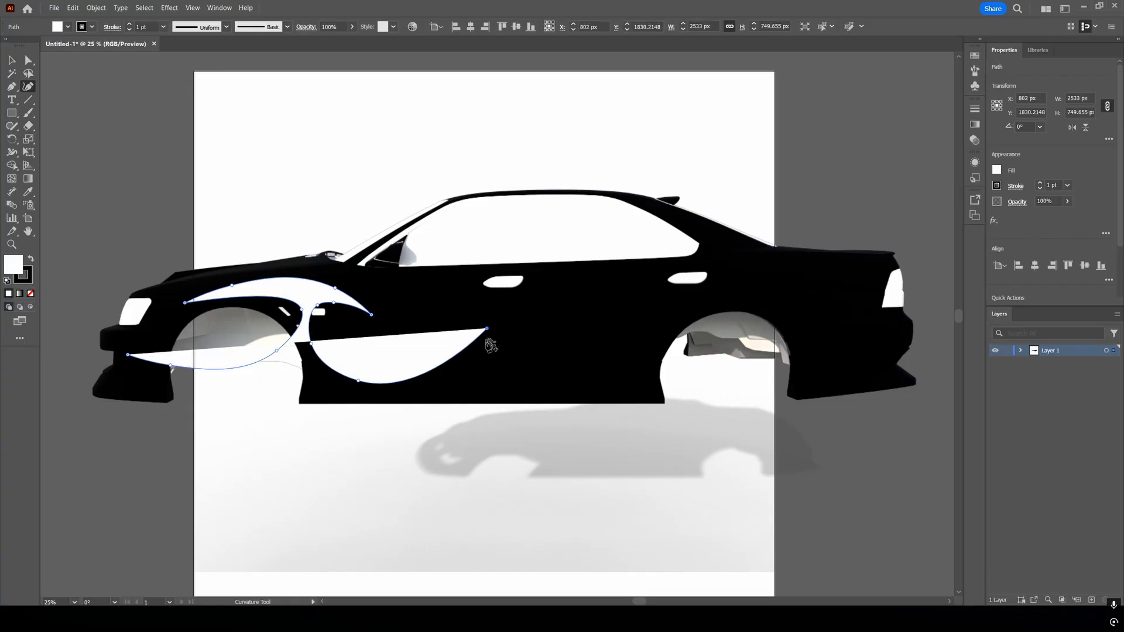
left_click(418, 393)
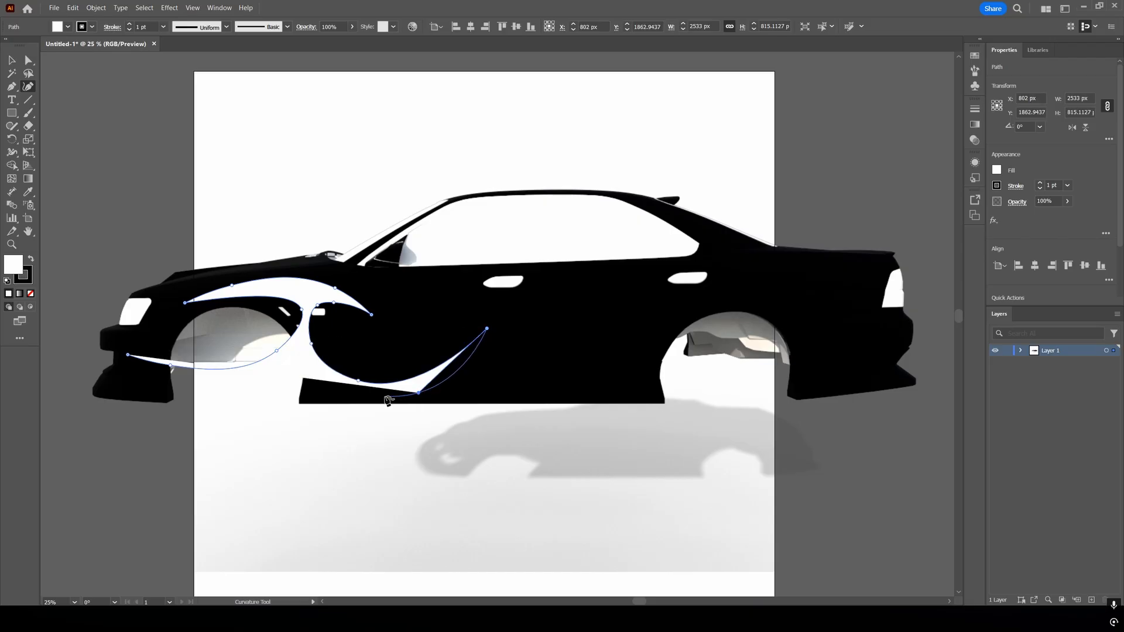
left_click(382, 398)
left_click(303, 388)
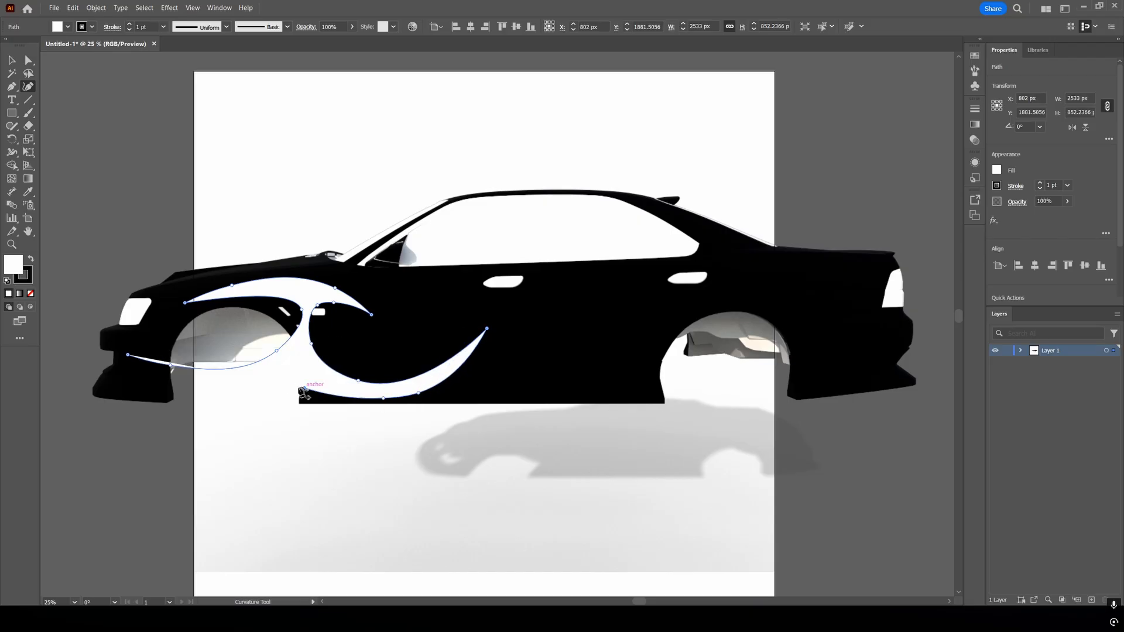
Continue the path beneath the front wheel arch with a corner near the bumper's rear edge and close it at its front-bumper starting point.
left_click(212, 381)
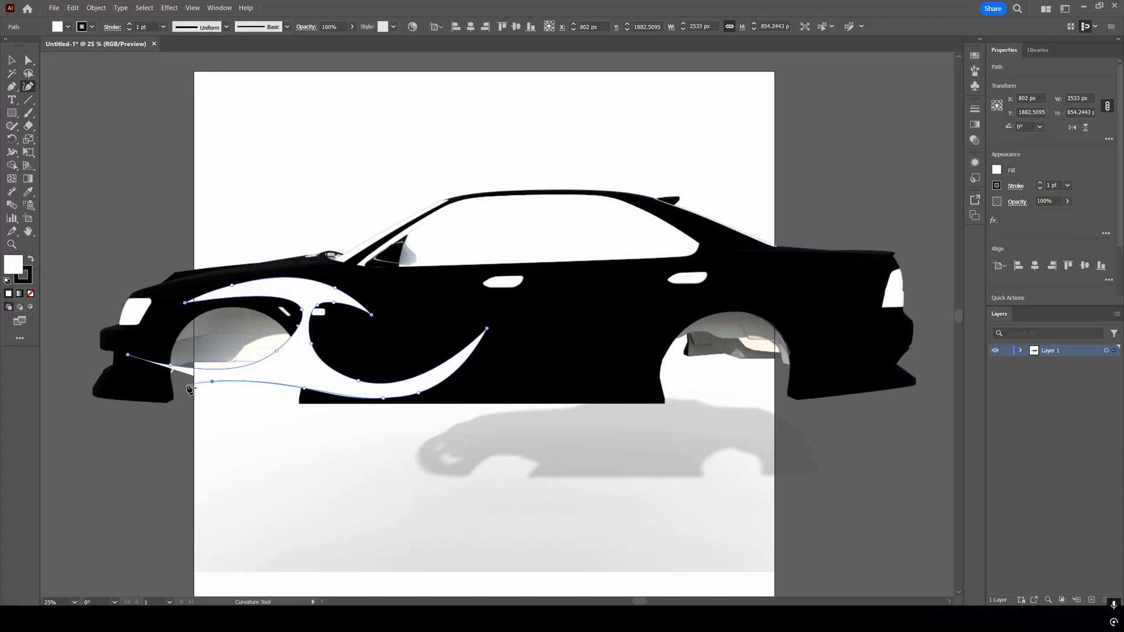
left_click(187, 388)
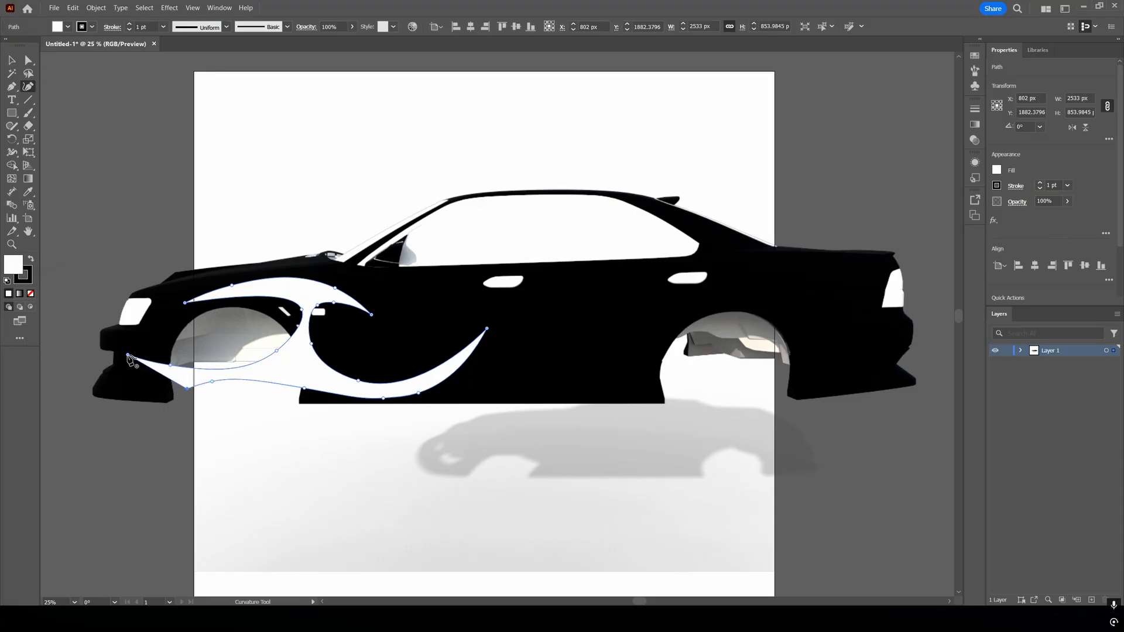
left_click(128, 355)
Expand Layer 1 and hide the linked car image so only the drawn path shows.
scroll(163, 346, "down", 2, "alt")
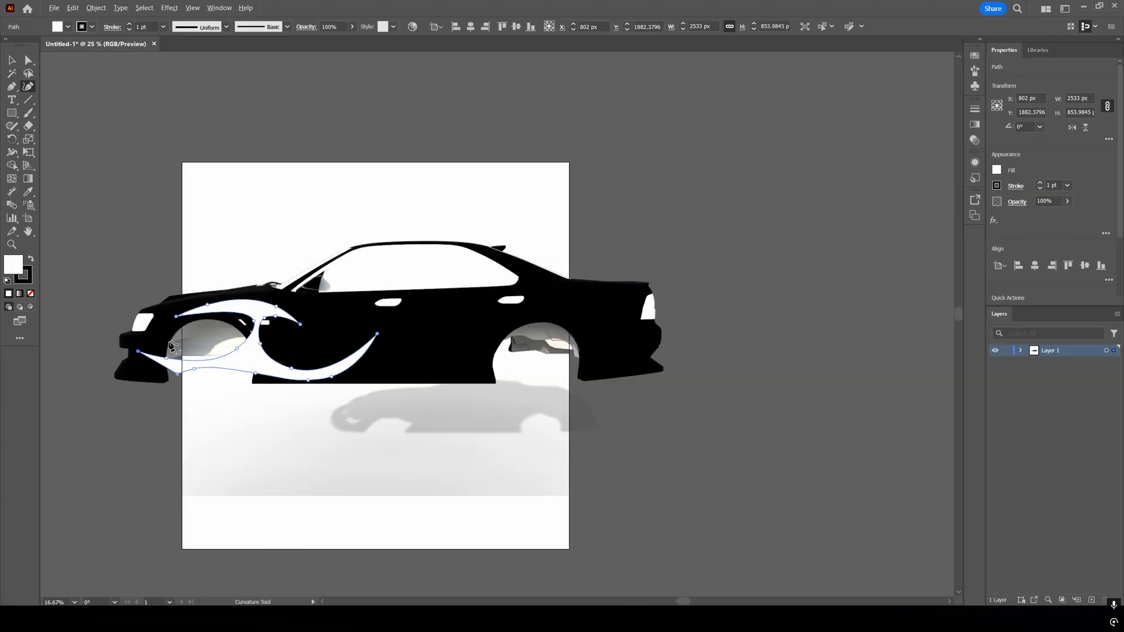
left_click_drag(270, 331, 334, 322)
scroll(307, 341, "up", 2, "alt")
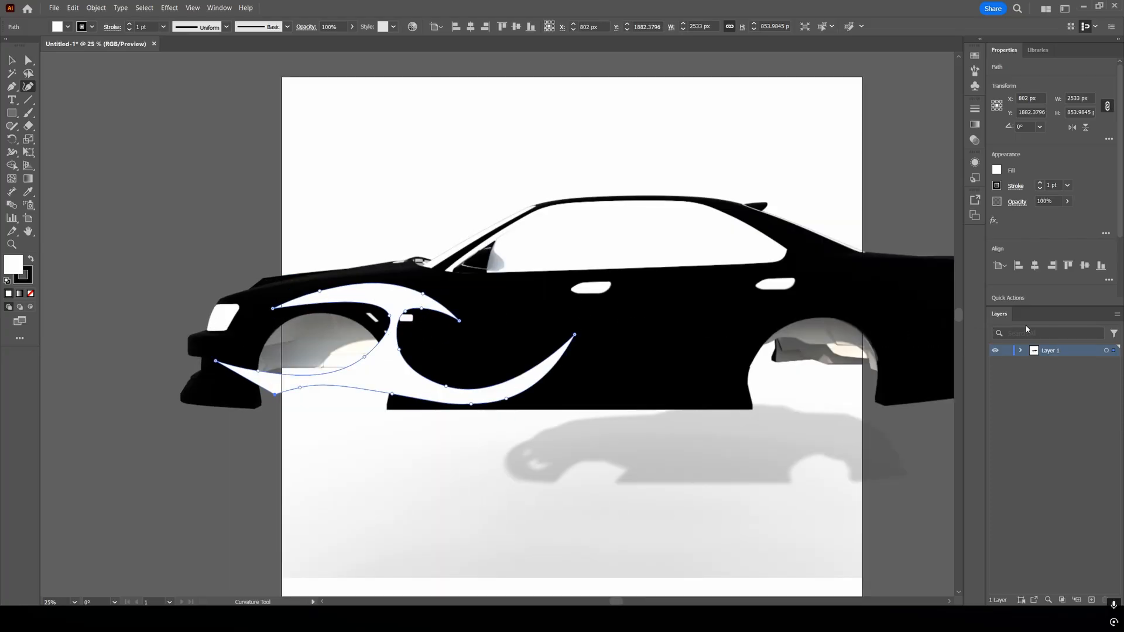
left_click(1022, 351)
left_click(996, 373)
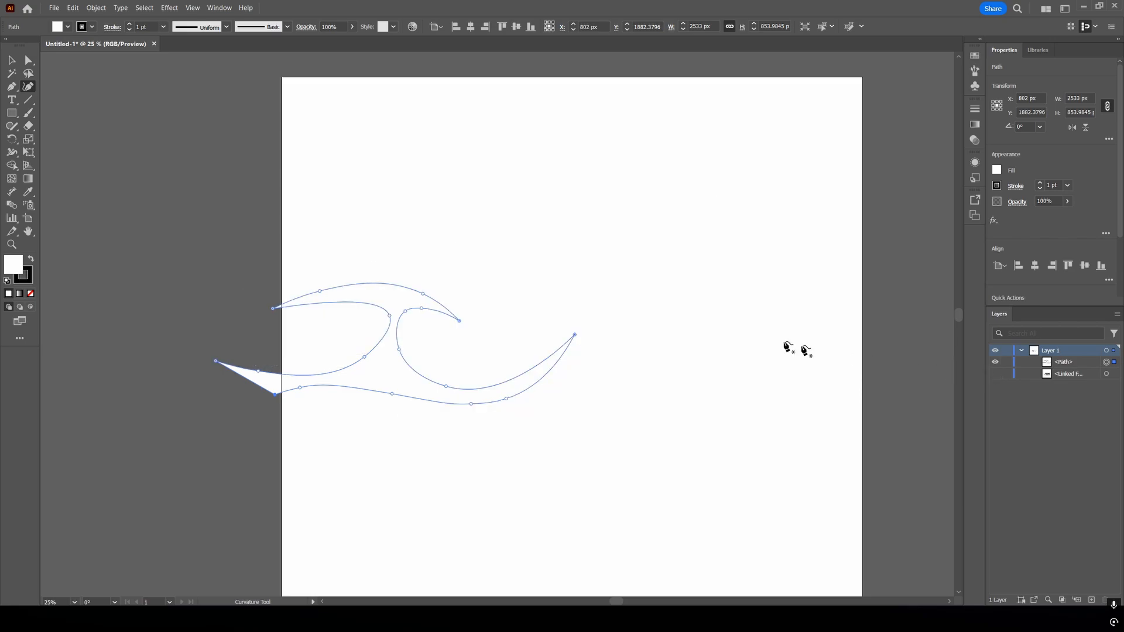
Fill the drawn shape with red, hex ff0000.
scroll(389, 326, "down", 2, "alt")
scroll(380, 367, "up", 1, "alt")
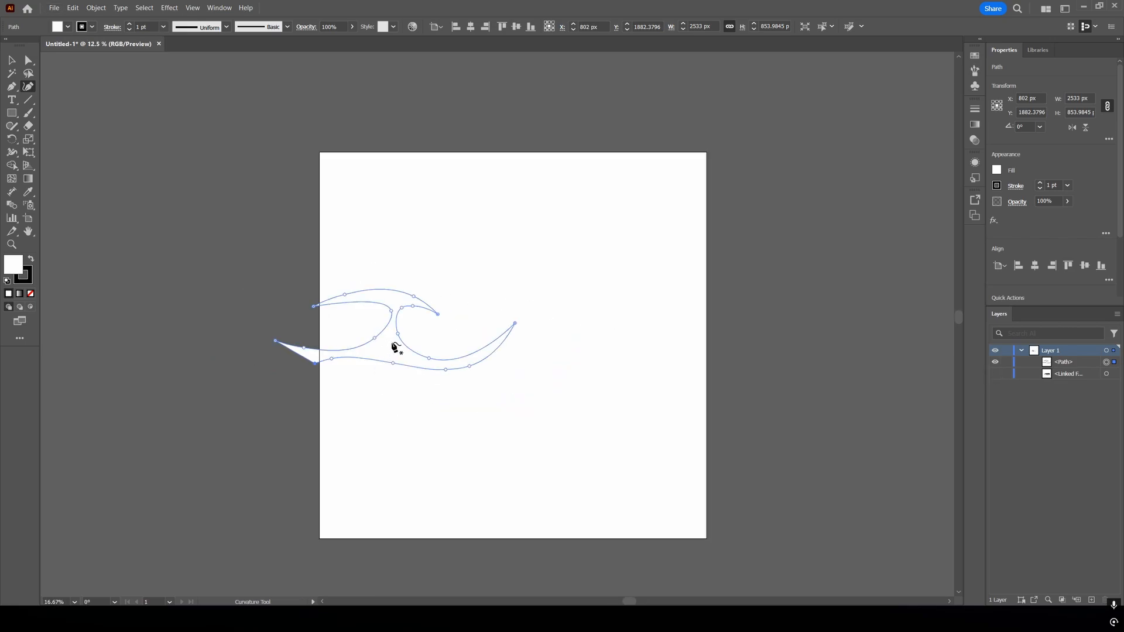
key("v")
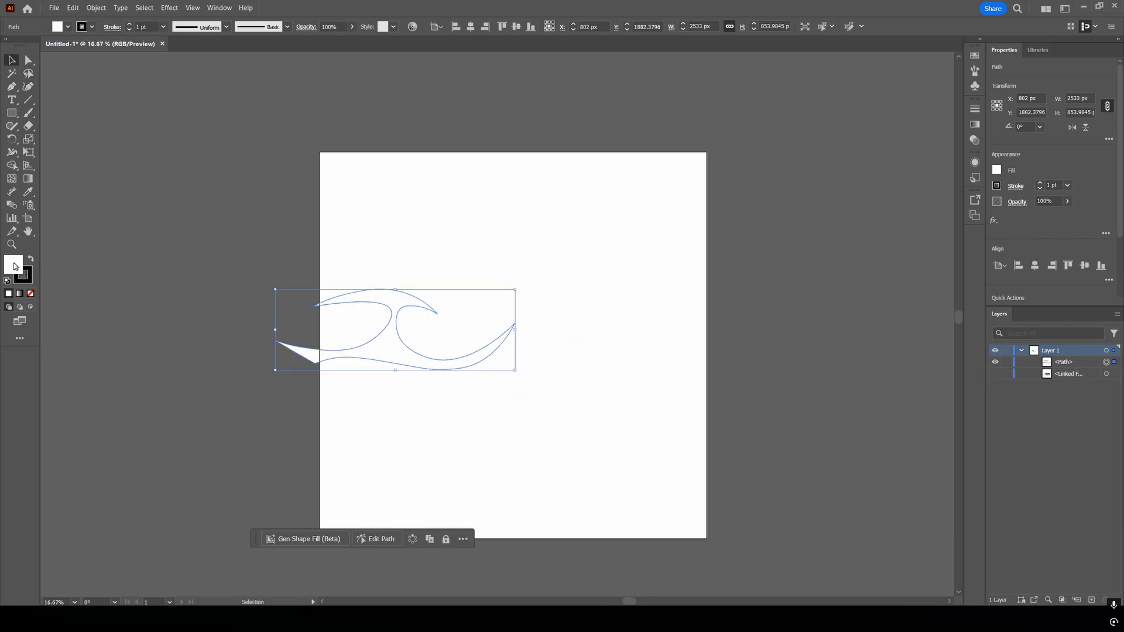
double_click(13, 264)
type("ff0000")
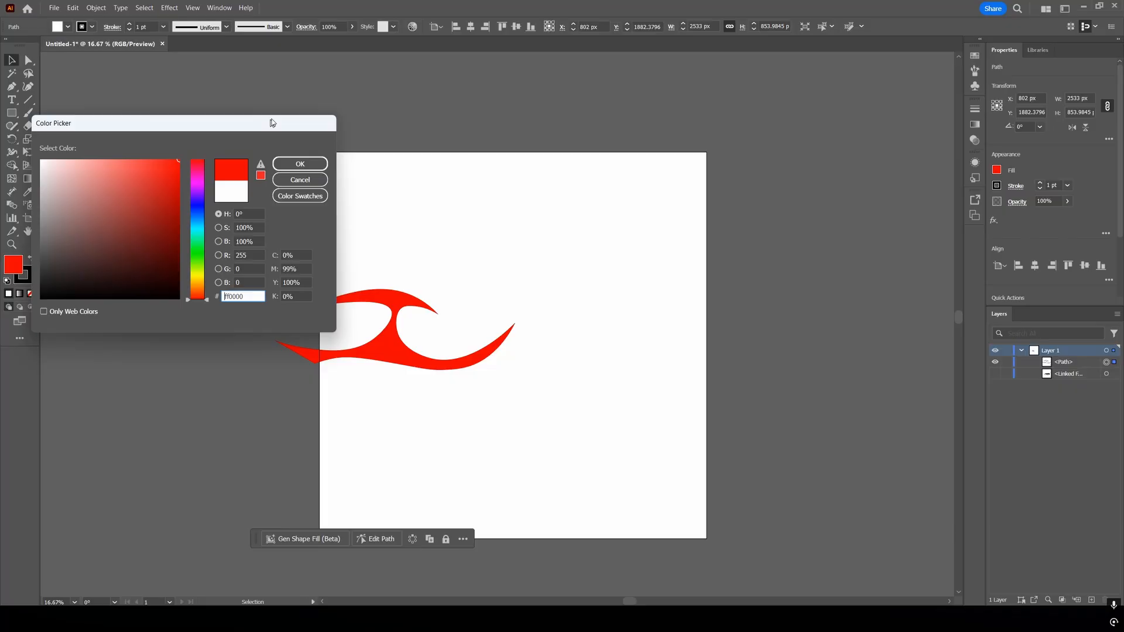
left_click(299, 164)
Set the shape's stroke colour to white, hex ffffff.
key("F6")
double_click(26, 274)
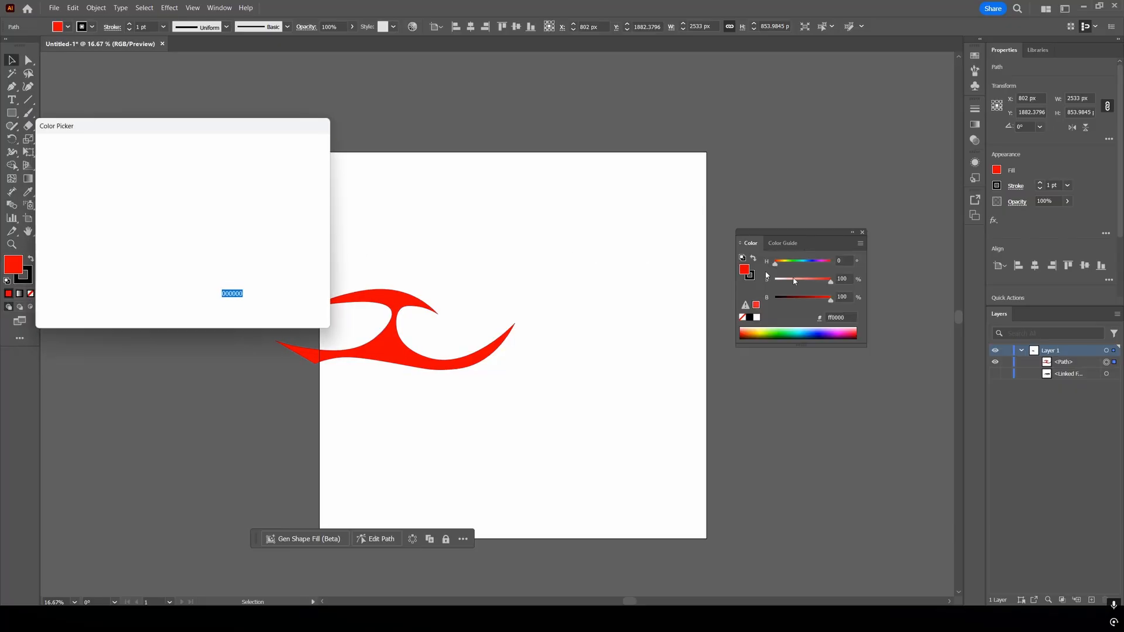
type("ffffff")
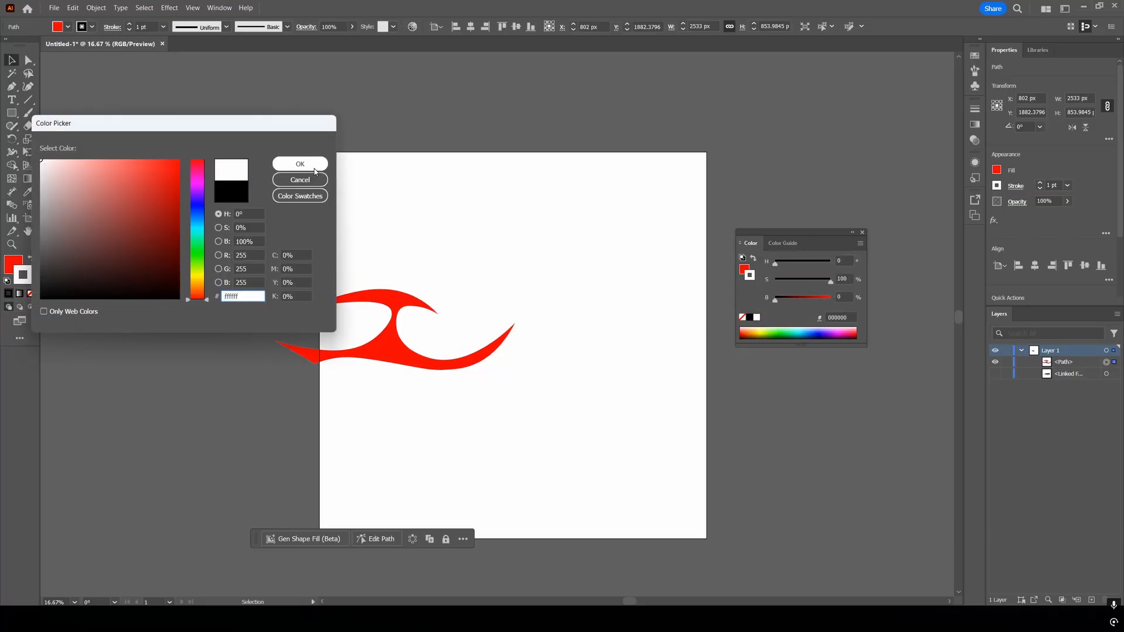
left_click(300, 164)
Move the red shape off the artboard beyond its left edge and set its stroke weight to 18 pt.
left_click_drag(396, 343, 180, 282)
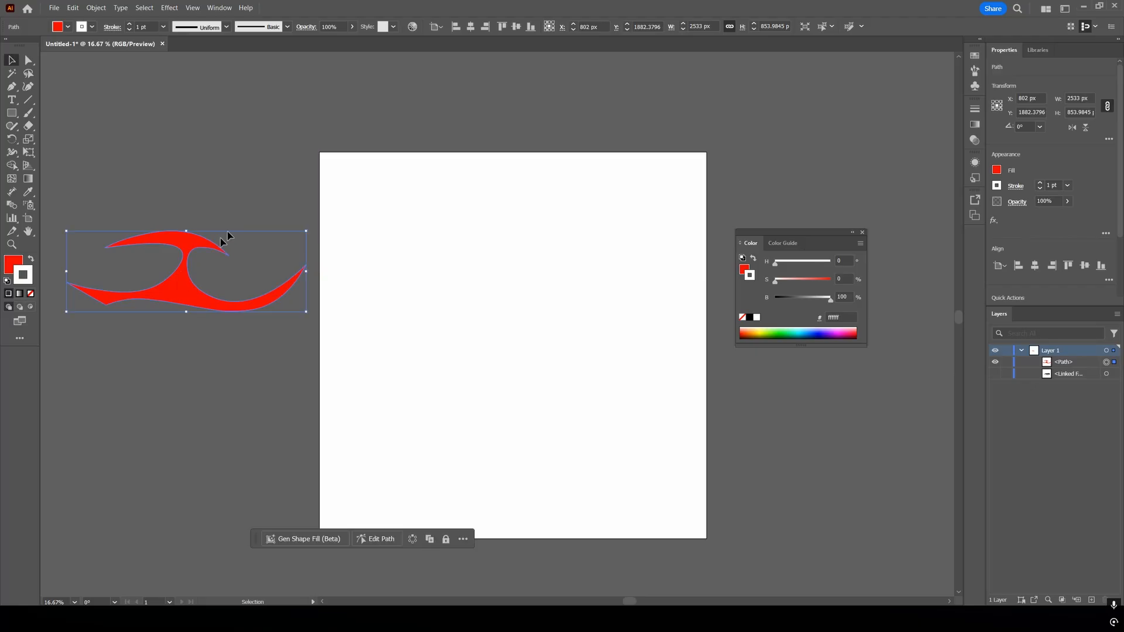
left_click(129, 24)
left_click(129, 24)
left_click(131, 24)
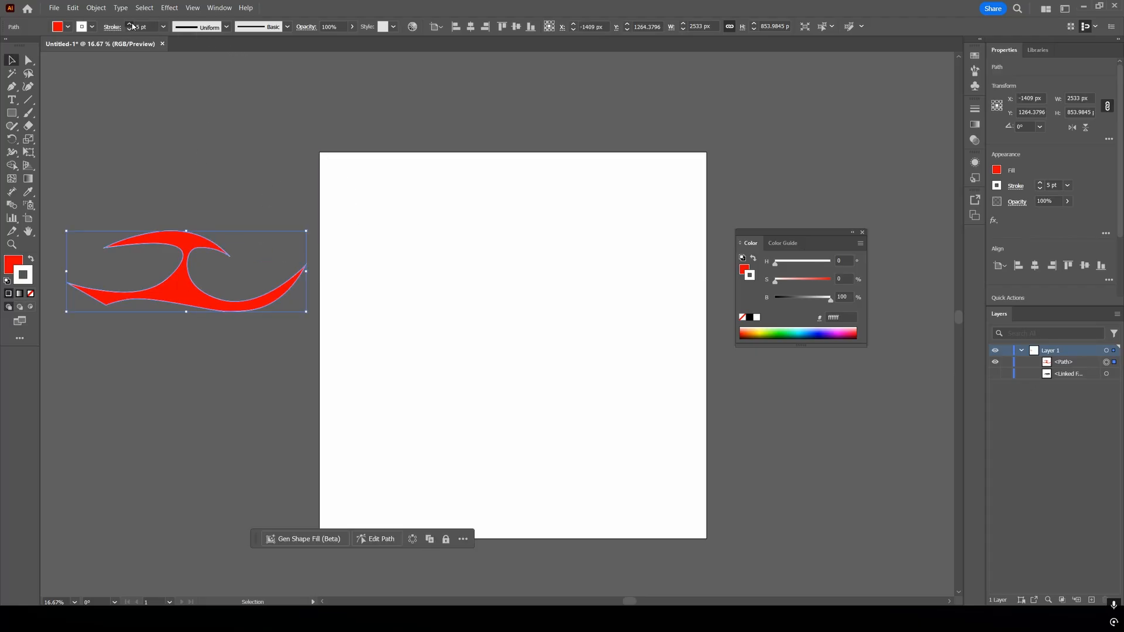
left_click(131, 24)
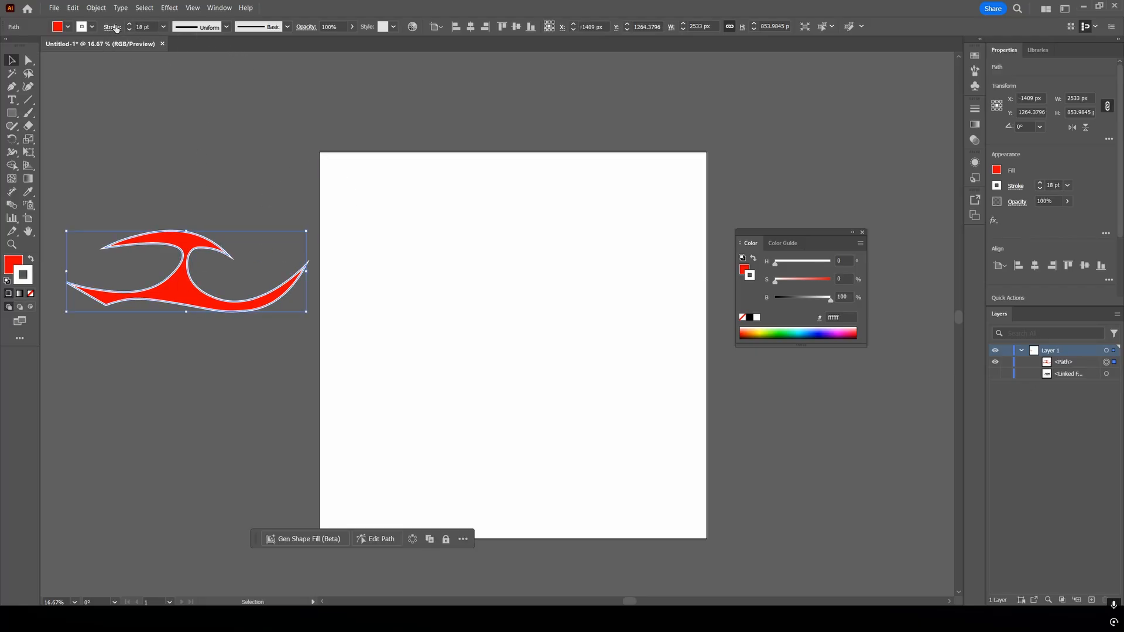
Change the stroke alignment of the red shape, move it back onto the artboard, and deselect it.
left_click(112, 27)
left_click(55, 69)
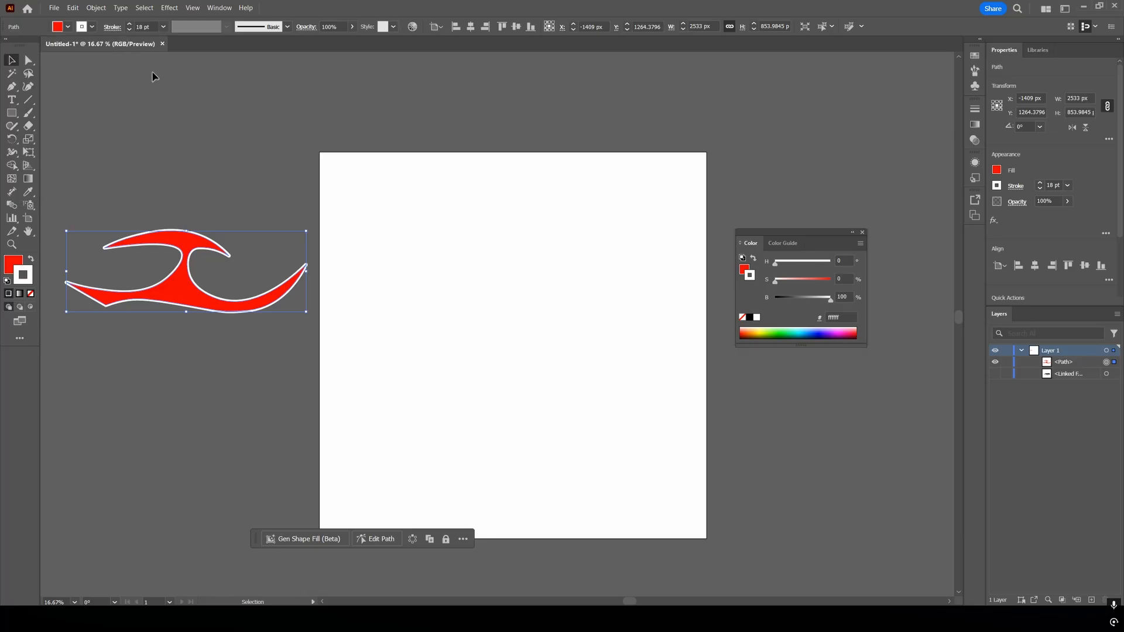
left_click_drag(179, 283, 497, 321)
left_click(629, 281)
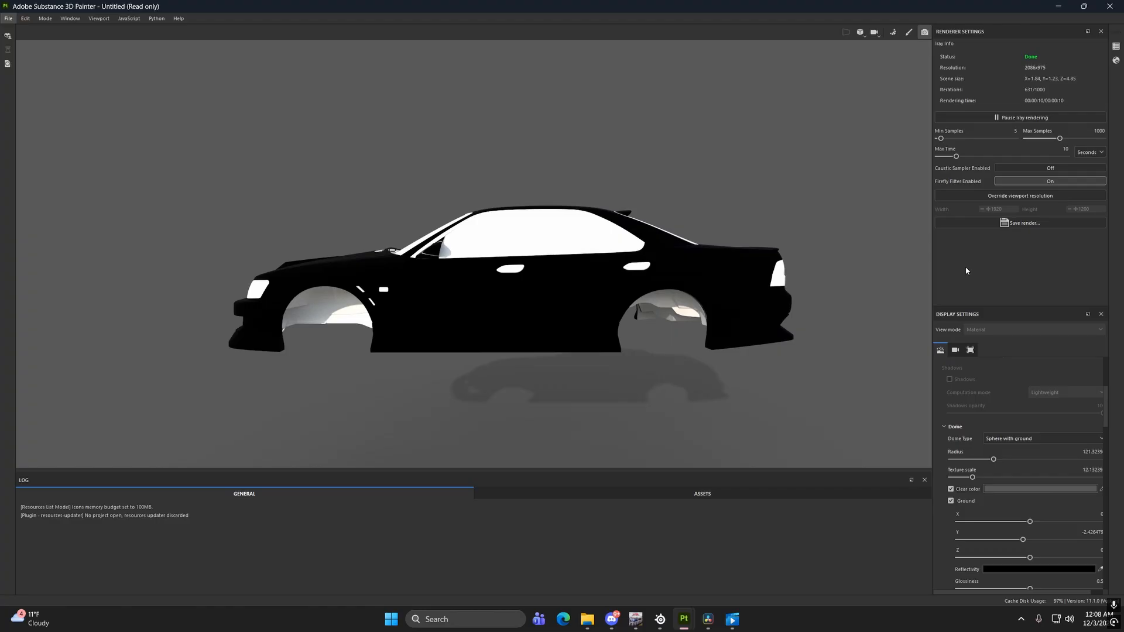
In Substance 3D Painter, return from rendering to painting mode and widen the 3D view, framing the car's side.
left_click(909, 33)
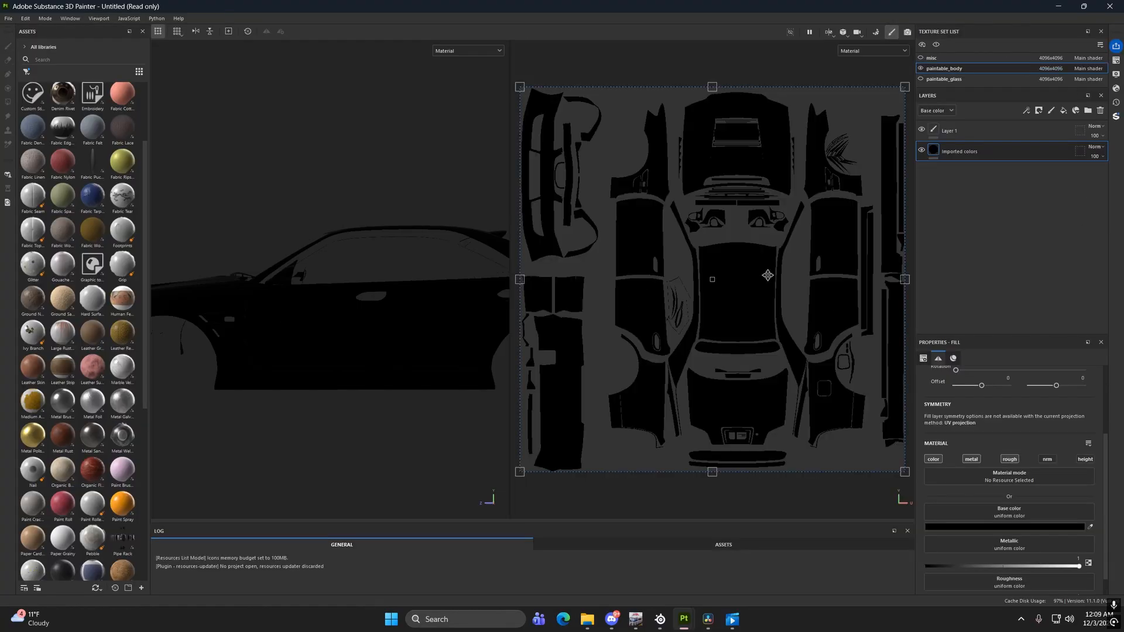
scroll(333, 301, "down", 5)
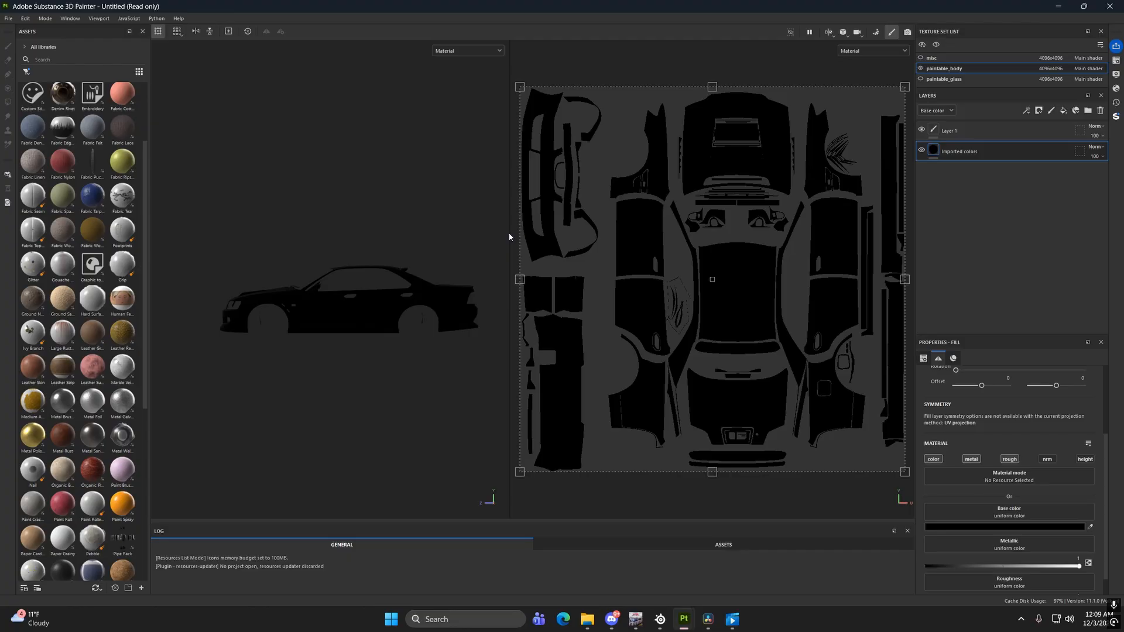
left_click_drag(510, 237, 876, 258)
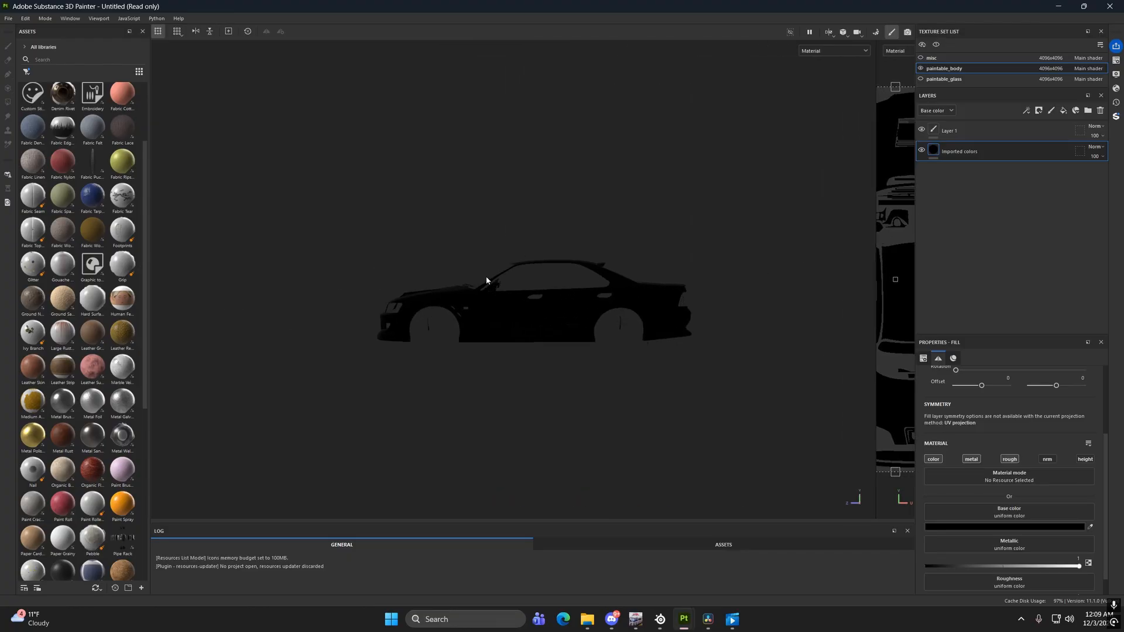
scroll(486, 280, "up", 5)
middle_click_drag(542, 273, 527, 293)
scroll(560, 353, "up", 5)
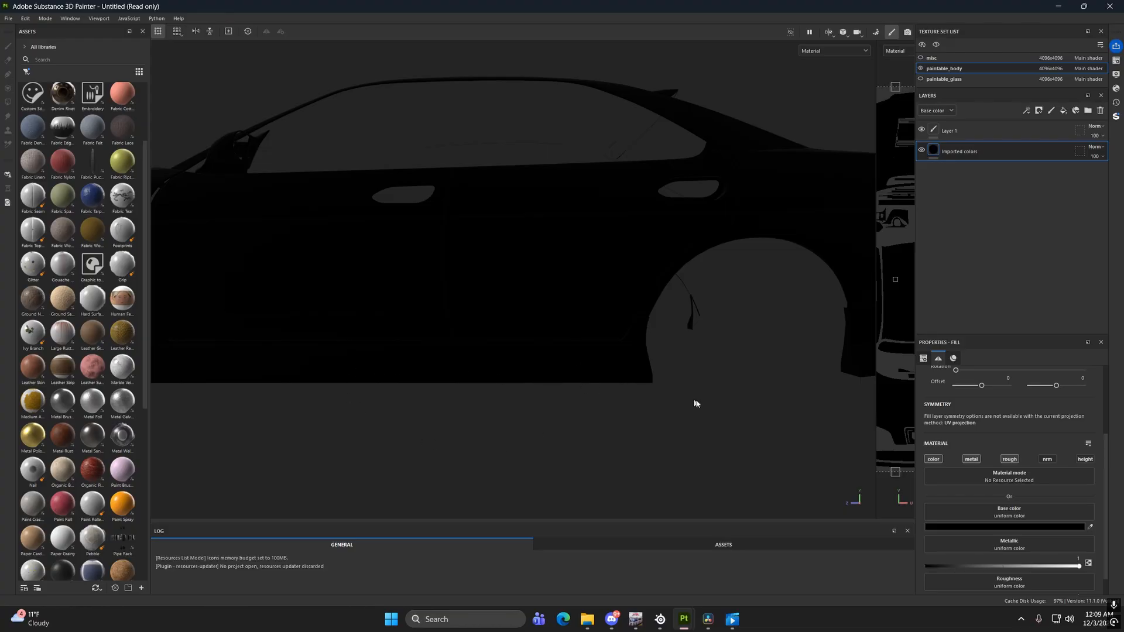
scroll(589, 346, "down", 4)
middle_click_drag(545, 310, 517, 343, "alt")
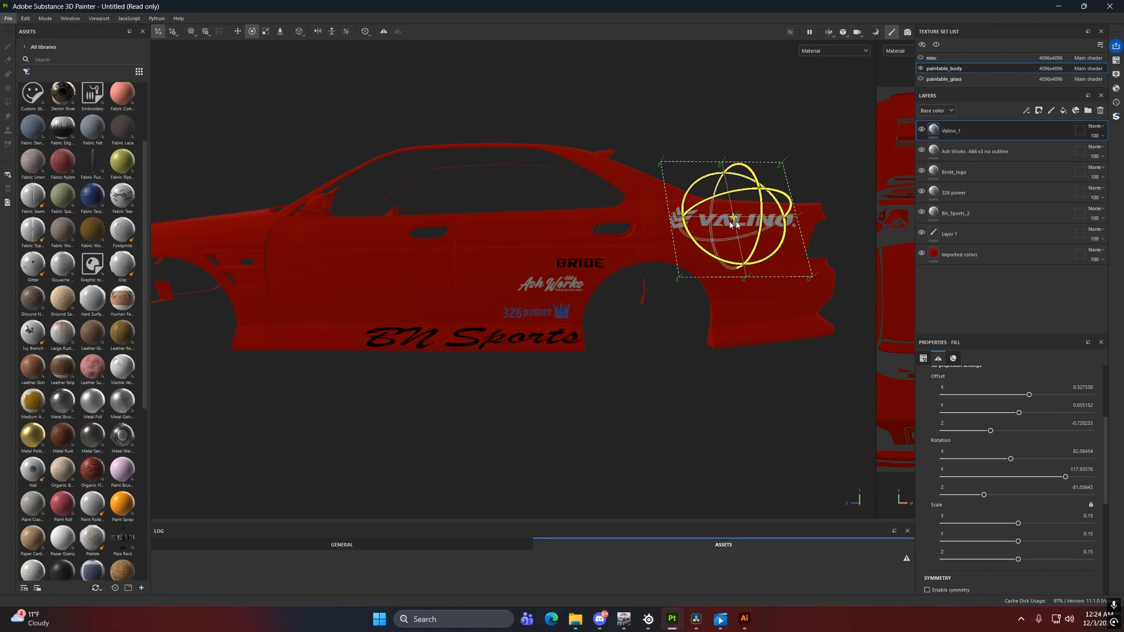
Add a Color Match filter to the Bn_Sports_2 logo layer.
left_click(984, 254)
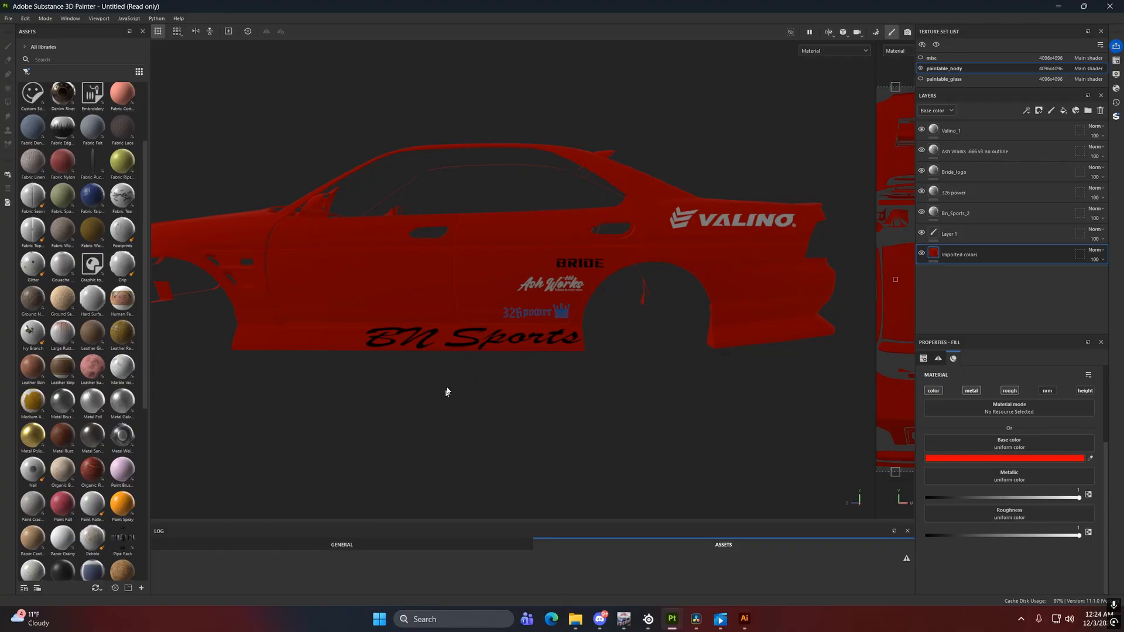
left_click(983, 219)
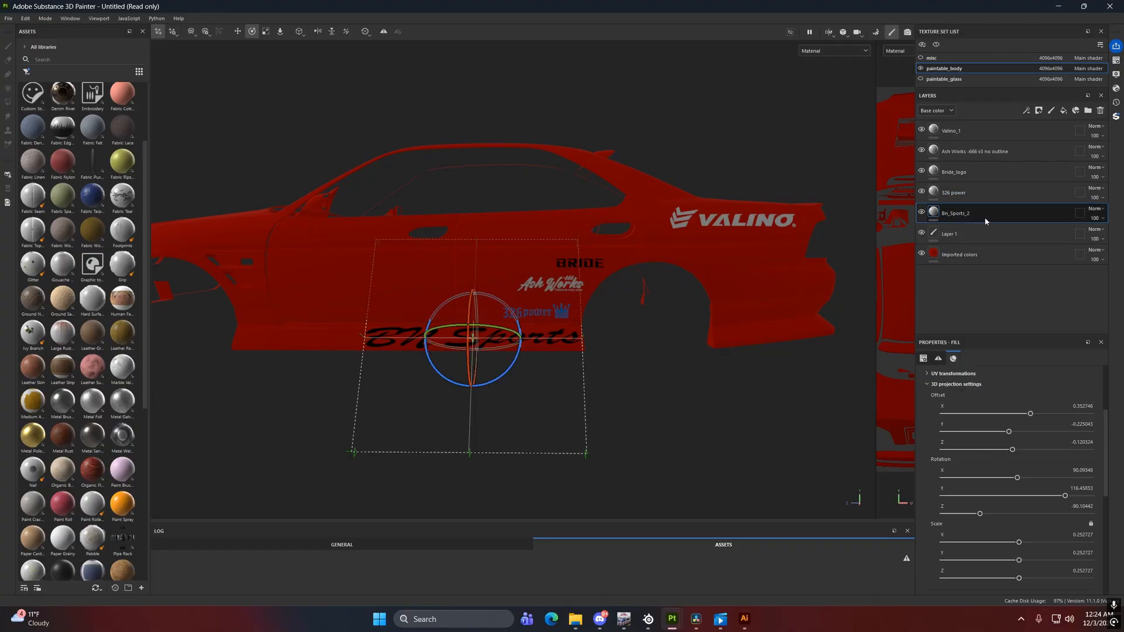
right_click(955, 213)
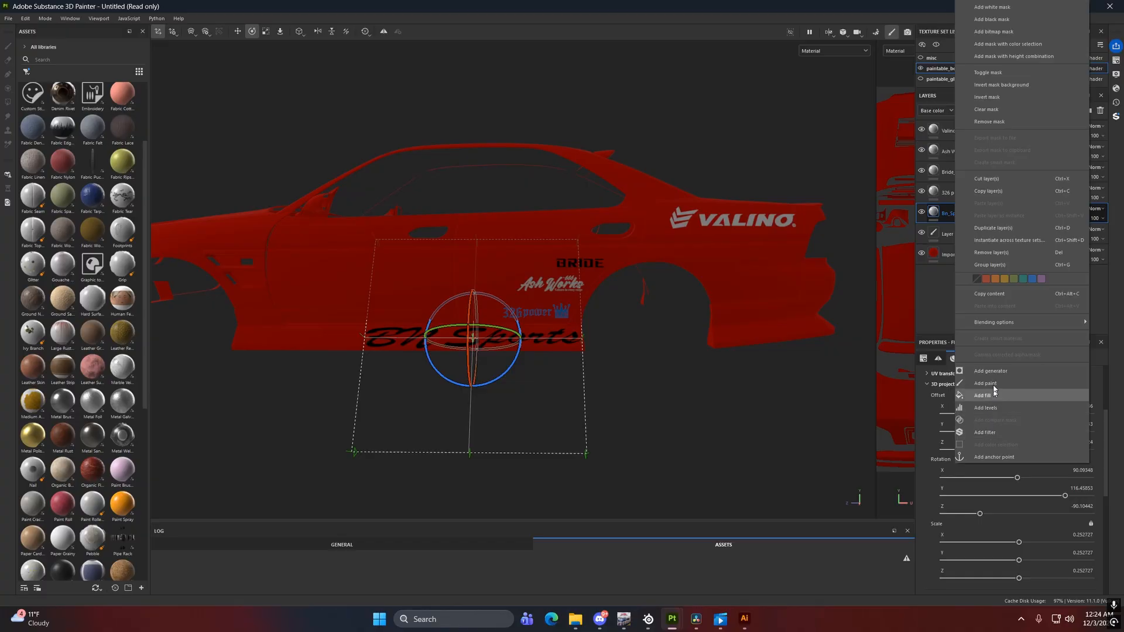
left_click(987, 433)
left_click(1024, 392)
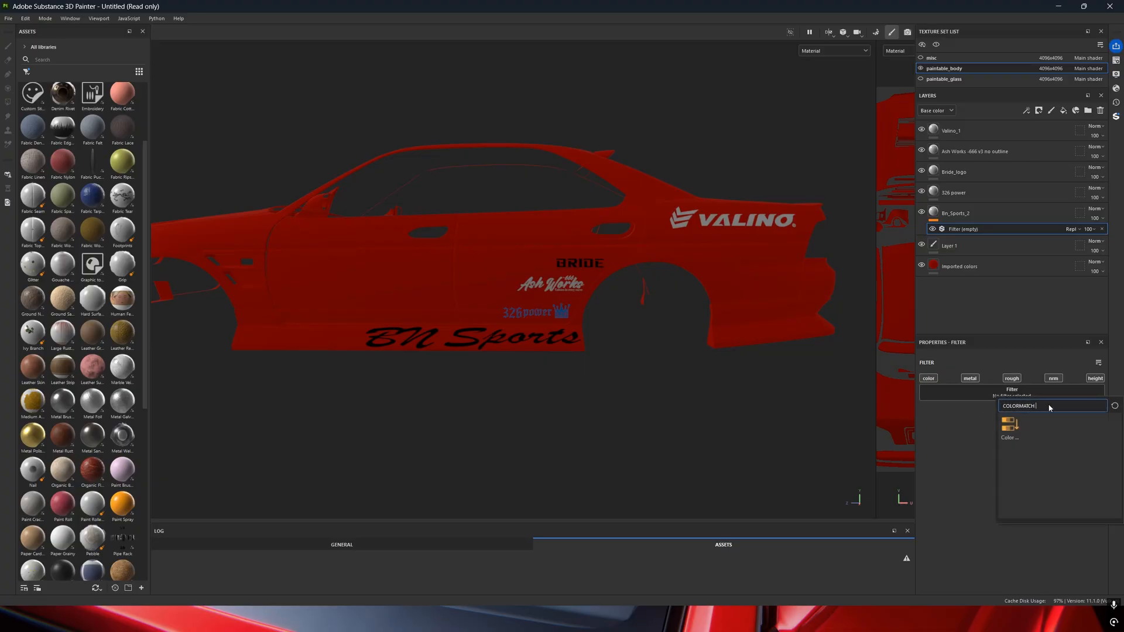
left_click(1010, 428)
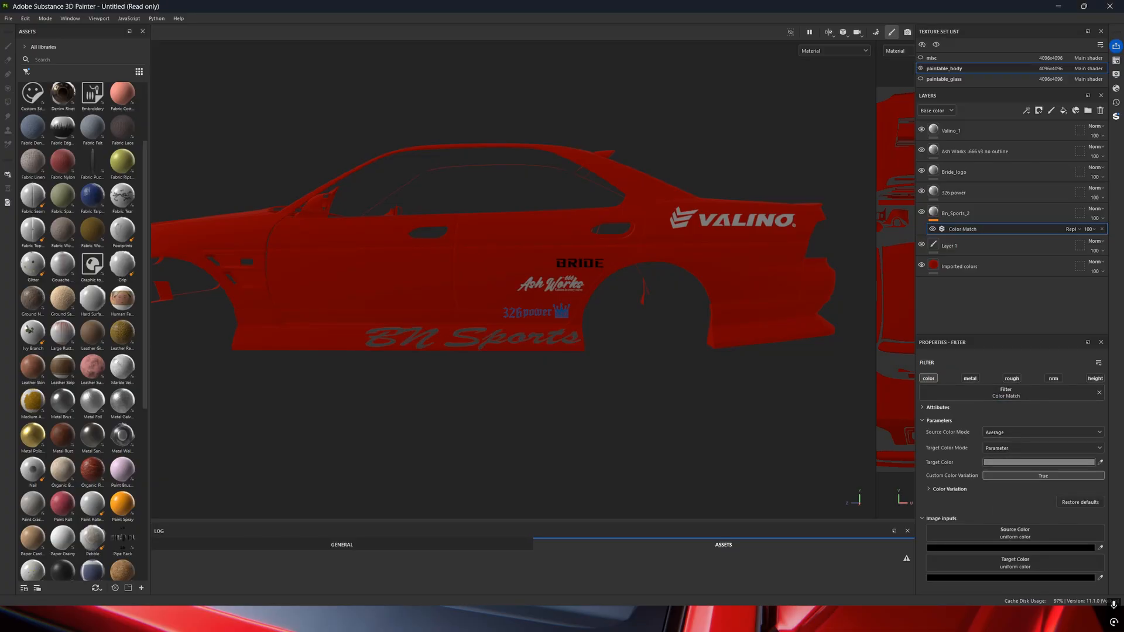
Set the Color Match filter's target color to white FFFFFF and reselect the Bn_Sports_2 layer.
left_click(1039, 462)
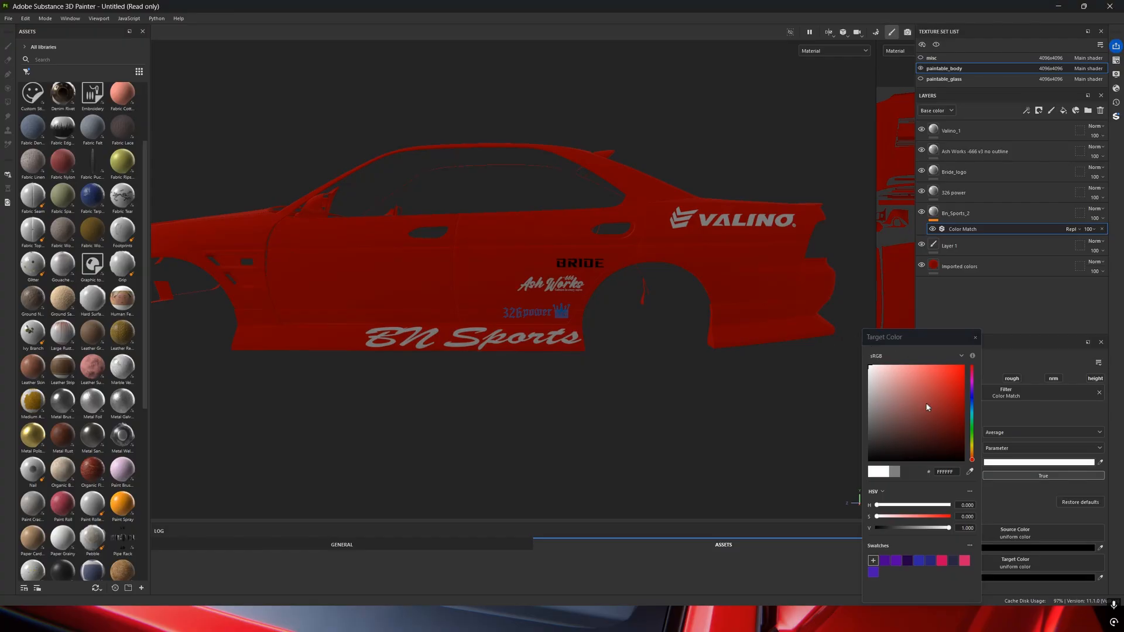
left_click(894, 411)
left_click_drag(904, 431, 935, 460)
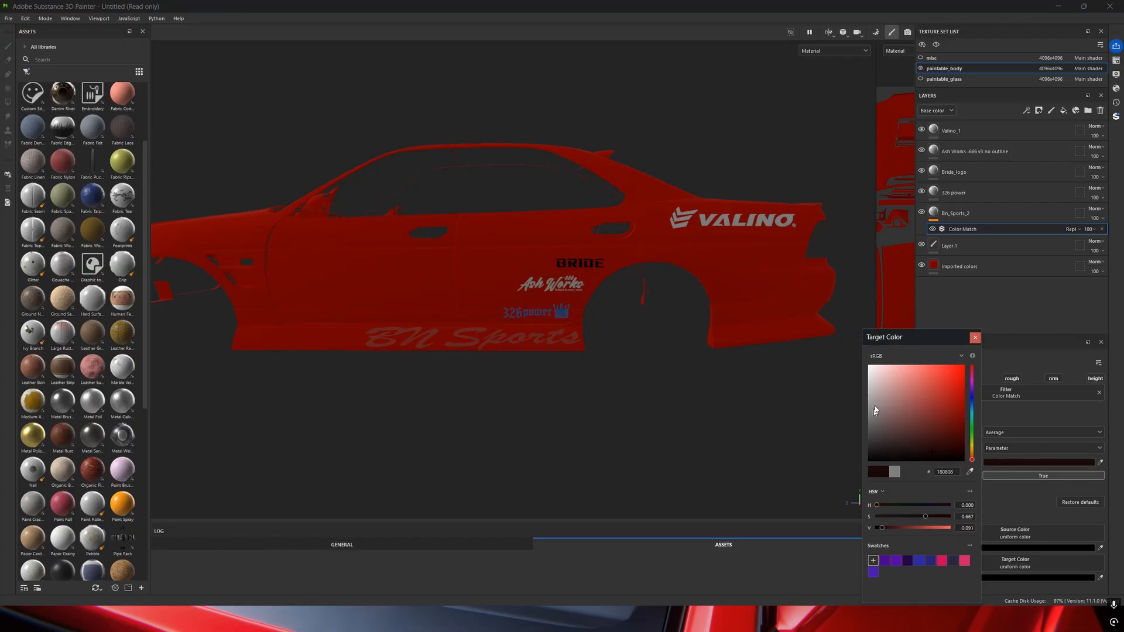
left_click_drag(875, 410, 867, 366)
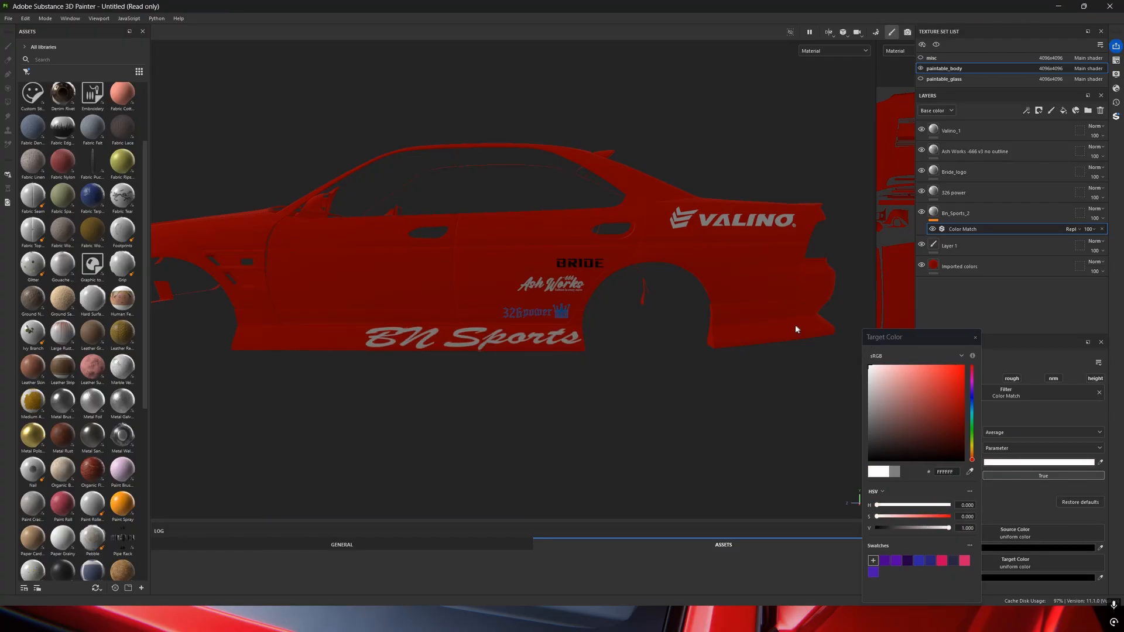
left_click(974, 337)
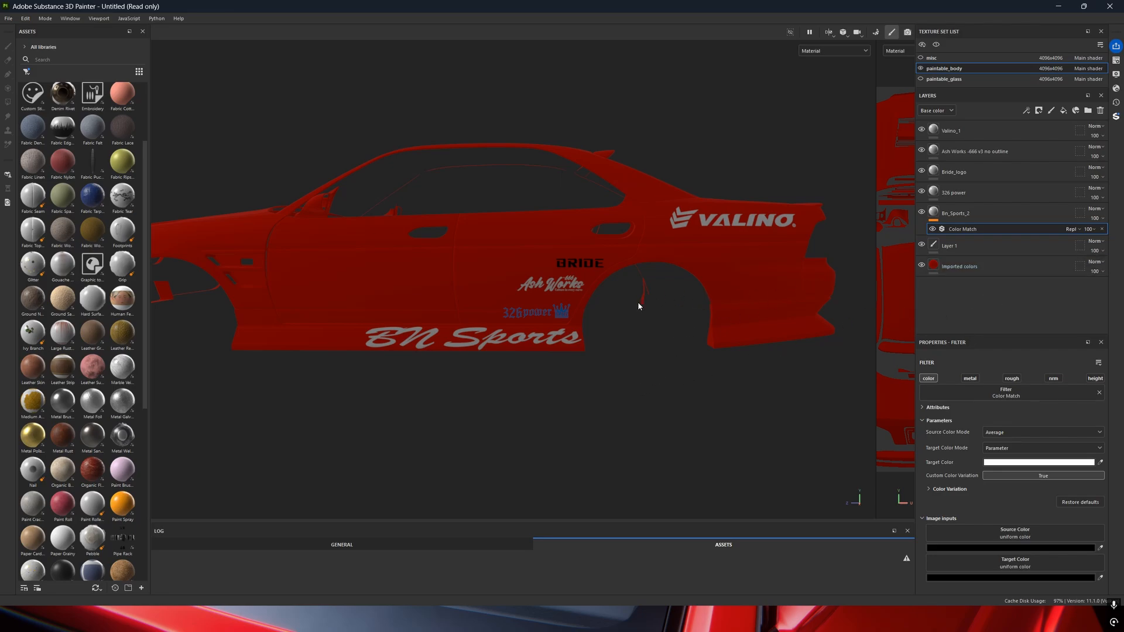
left_click(968, 219)
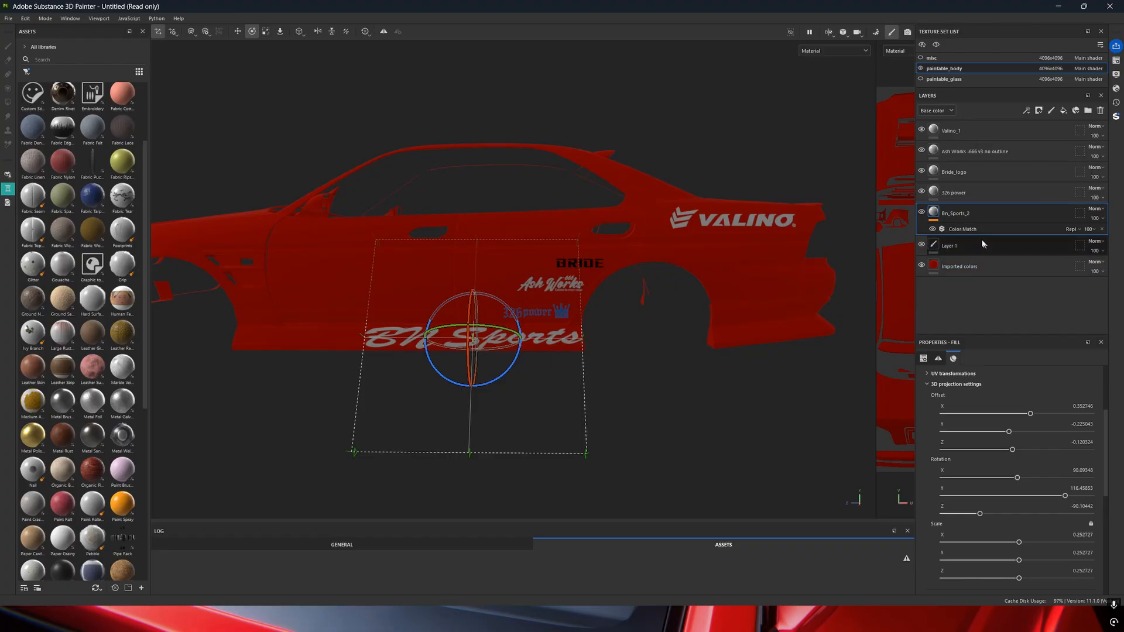
Duplicate the Bn_Sports_2 logo layer together with its Color Match filter.
right_click(967, 219)
left_click(1001, 228)
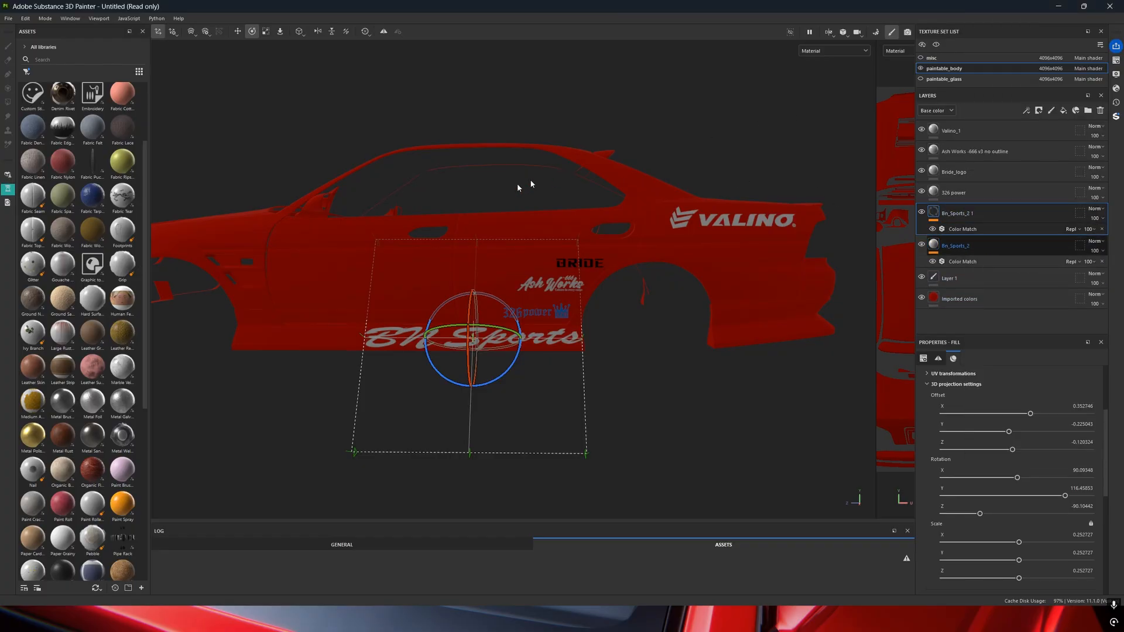
scroll(445, 248, "down", 5)
left_click_drag(444, 246, 458, 275, "alt")
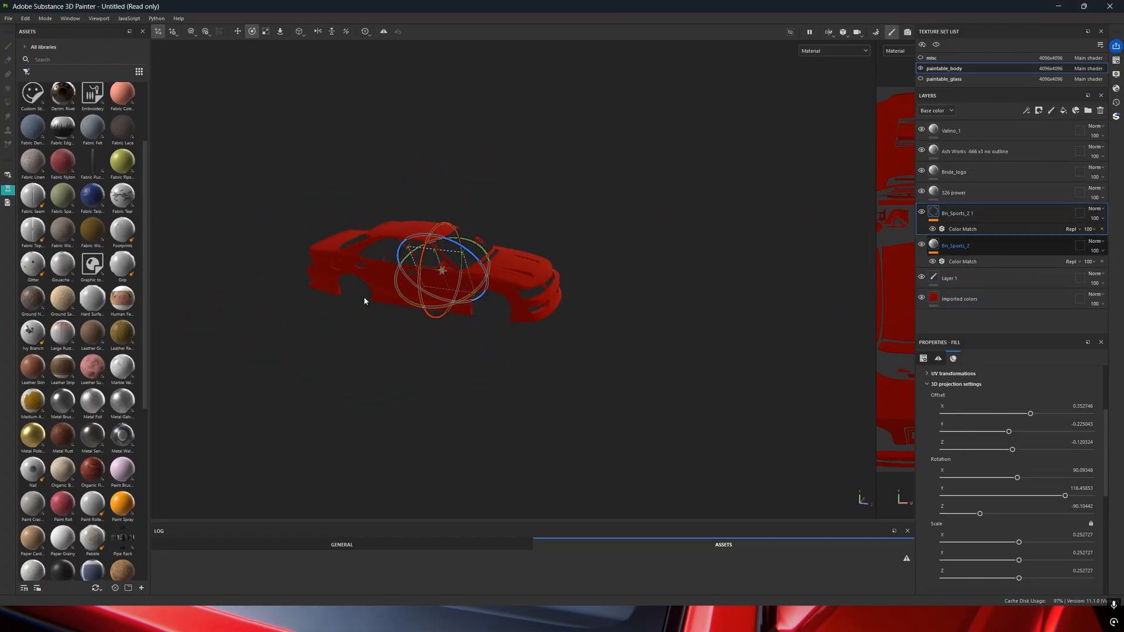
scroll(364, 297, "up", 5)
left_click_drag(396, 307, 503, 275, "alt")
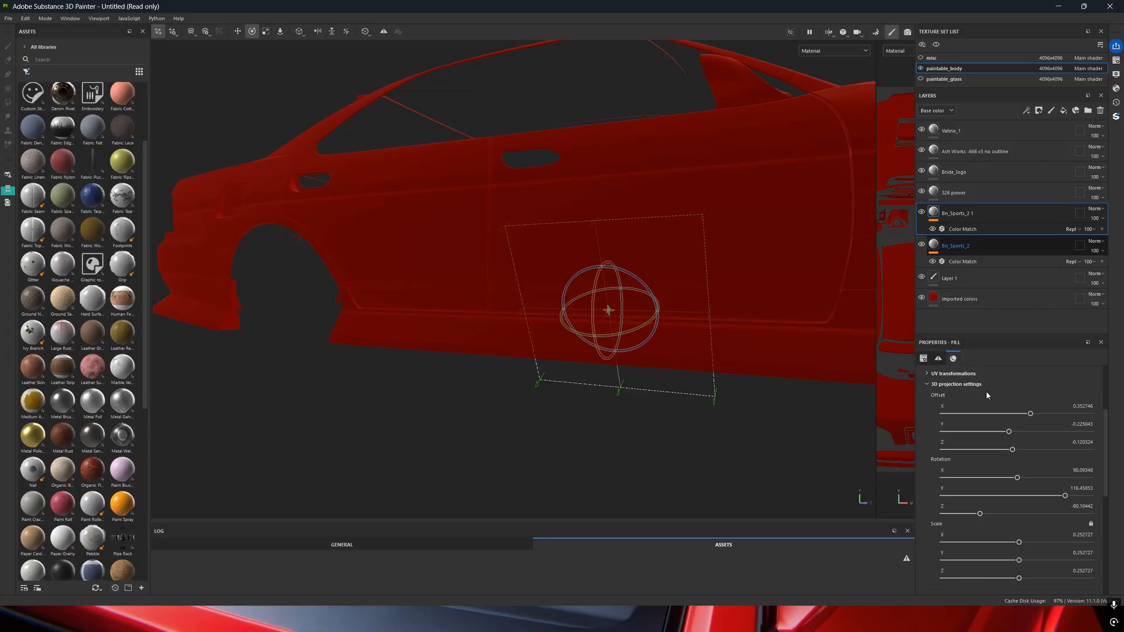
Set the duplicated BN Sports layer's 3D projection X offset to -0.352746, placing the logo on the car's opposite side.
scroll(985, 392, "up", 3)
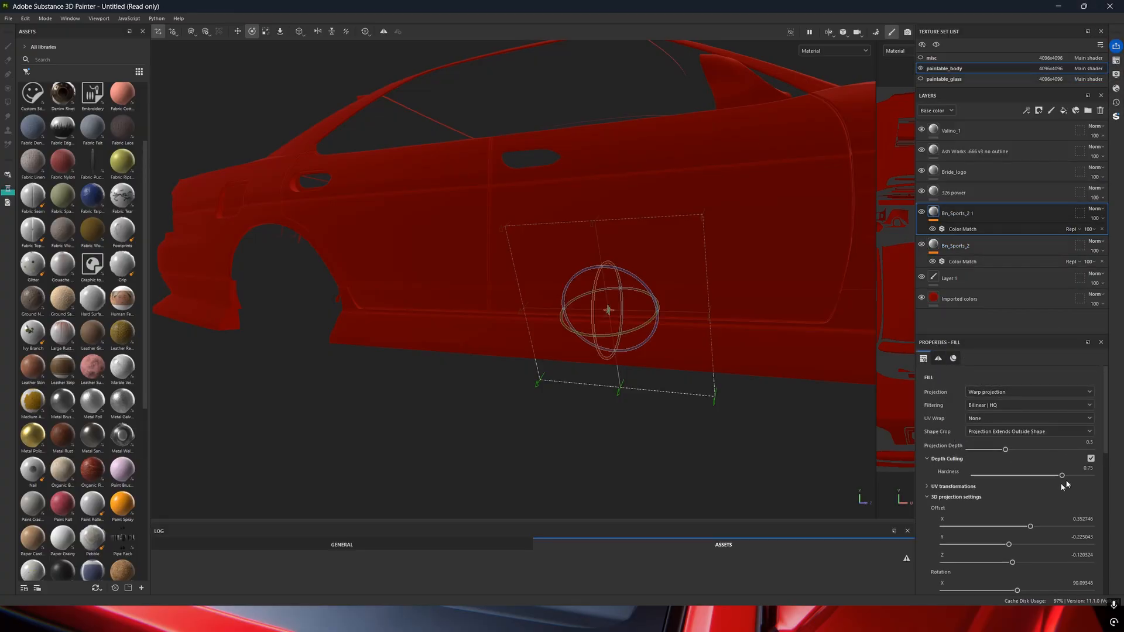
scroll(969, 415, "down", 3)
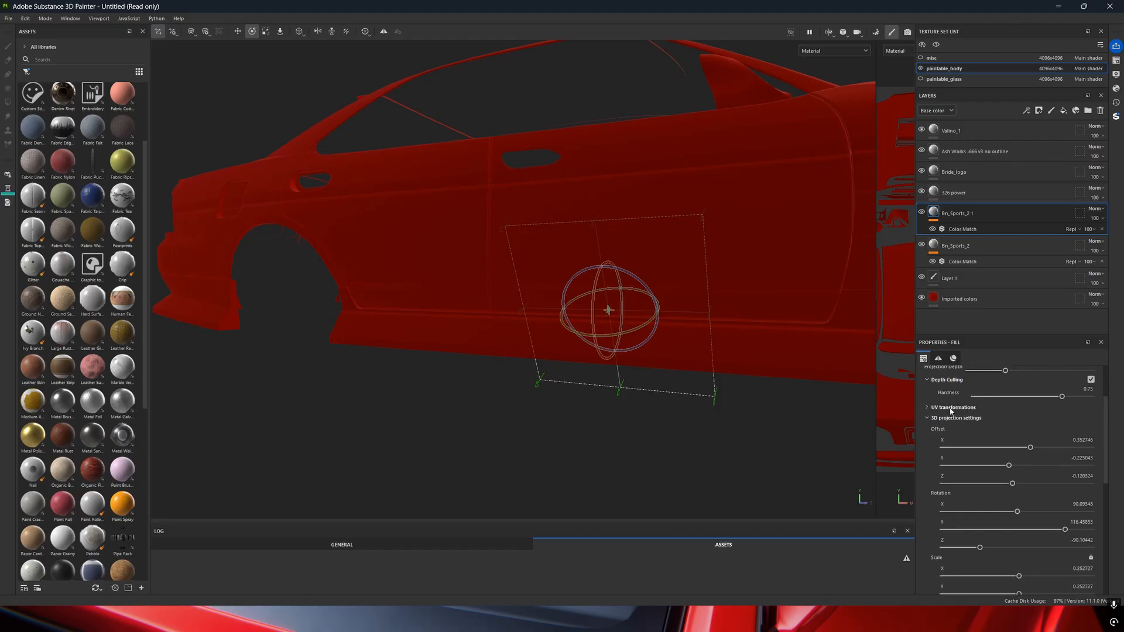
left_click(952, 408)
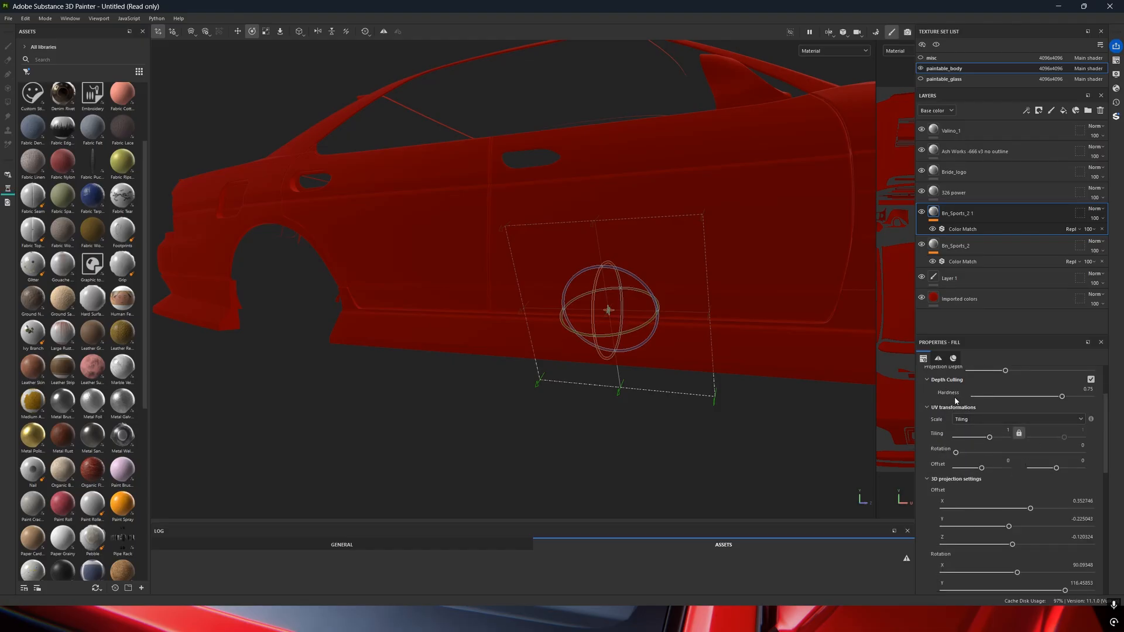
left_click(952, 408)
key("ctrl+s")
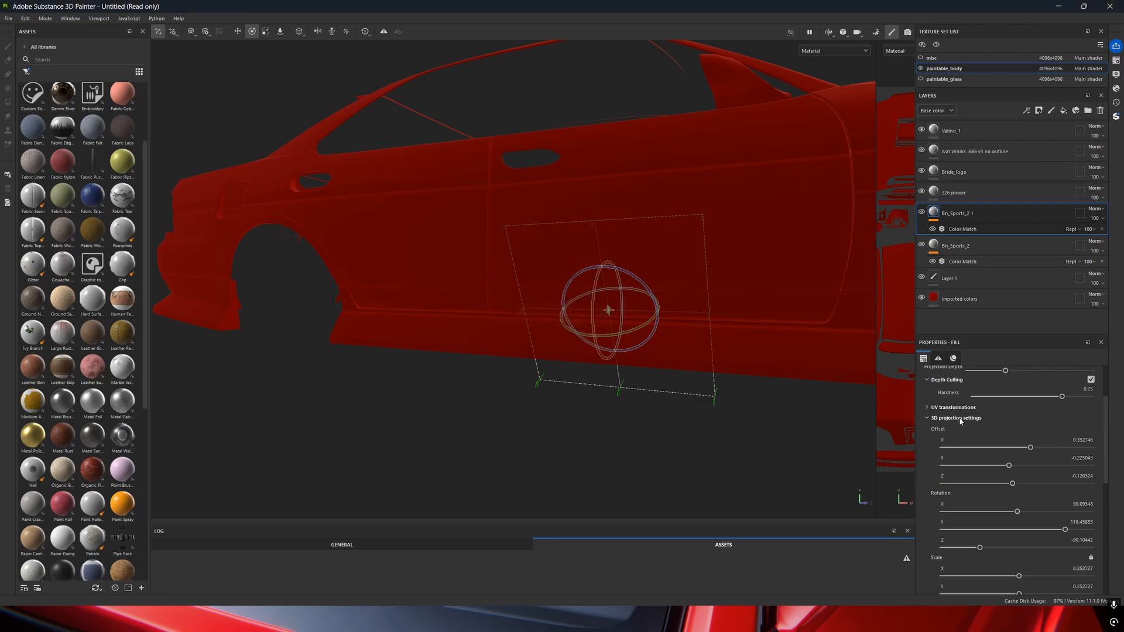
scroll(1007, 416, "down", 1)
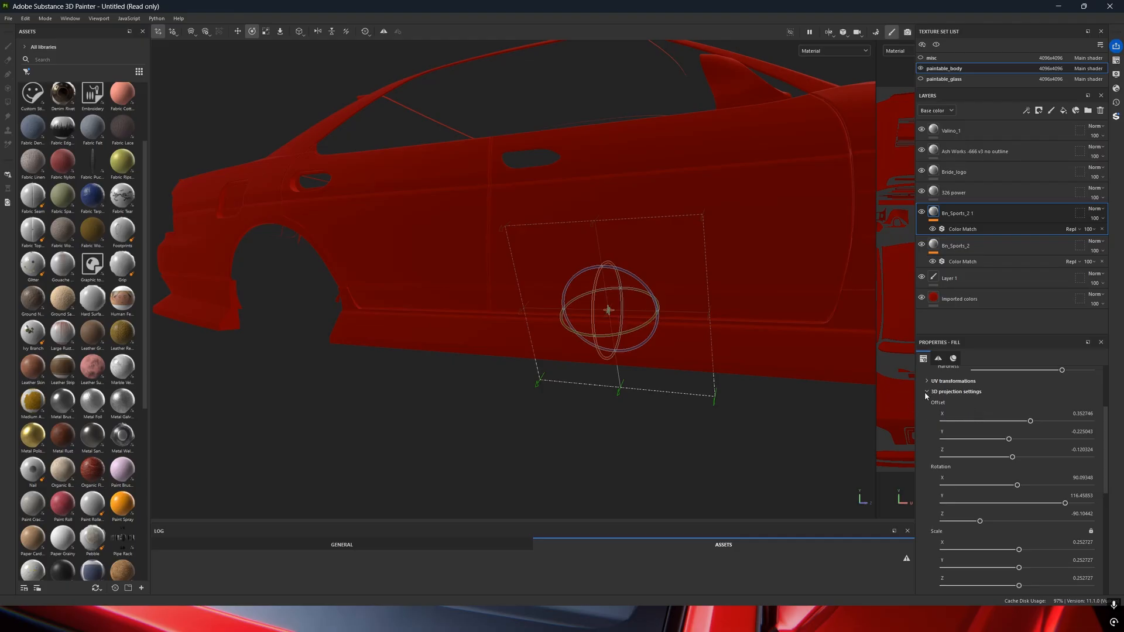
scroll(977, 439, "down", 1)
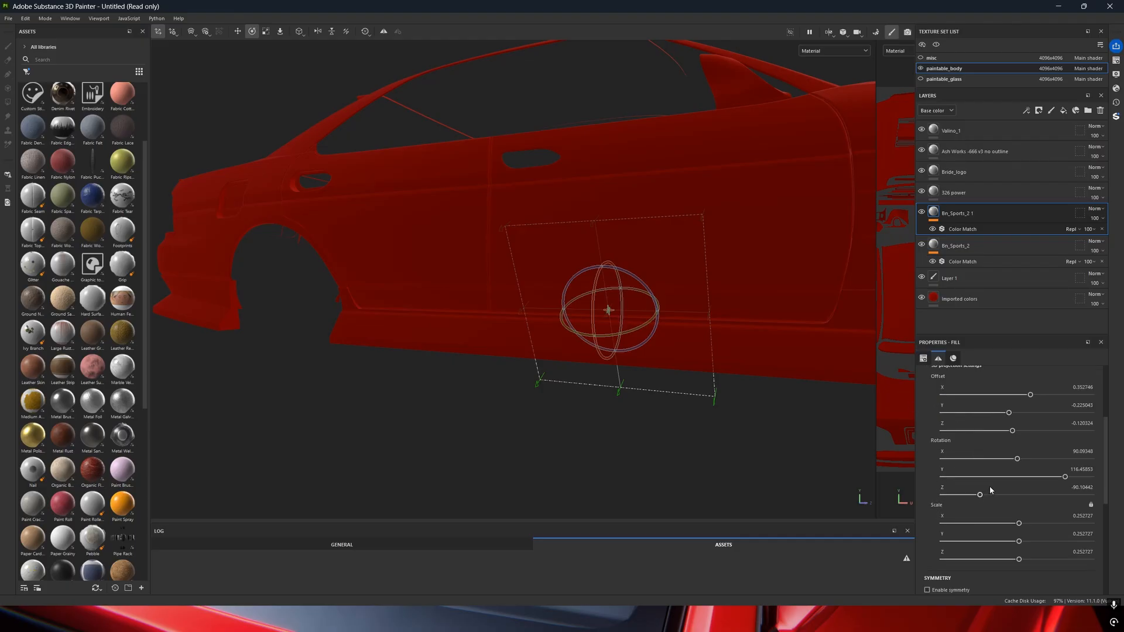
scroll(989, 490, "up", 1)
left_click(1081, 414)
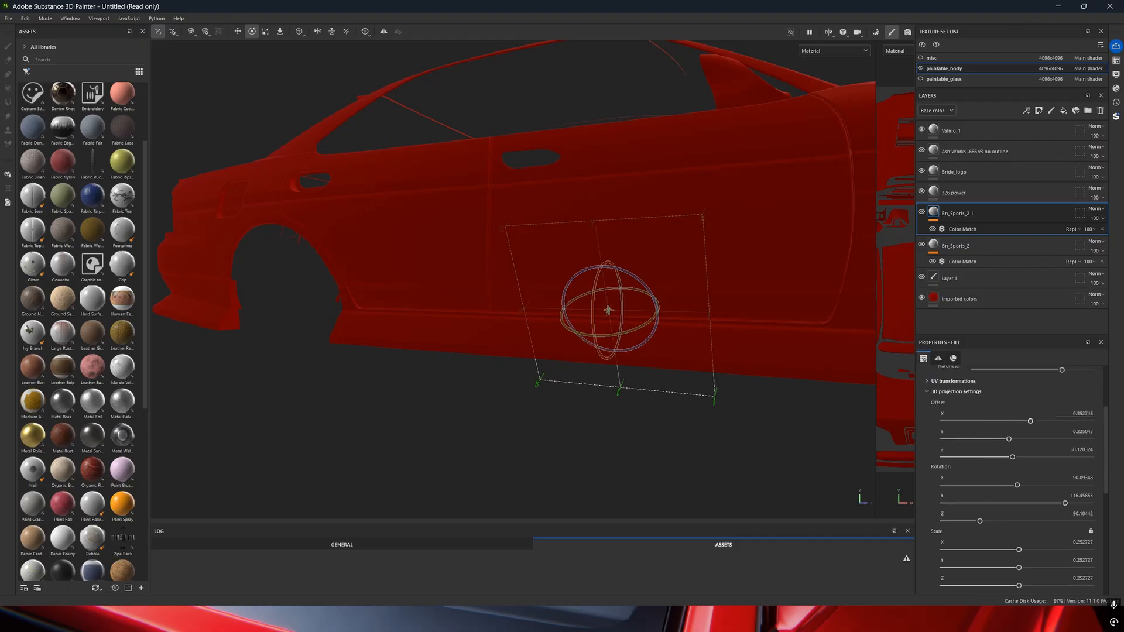
key("Home")
key("Return")
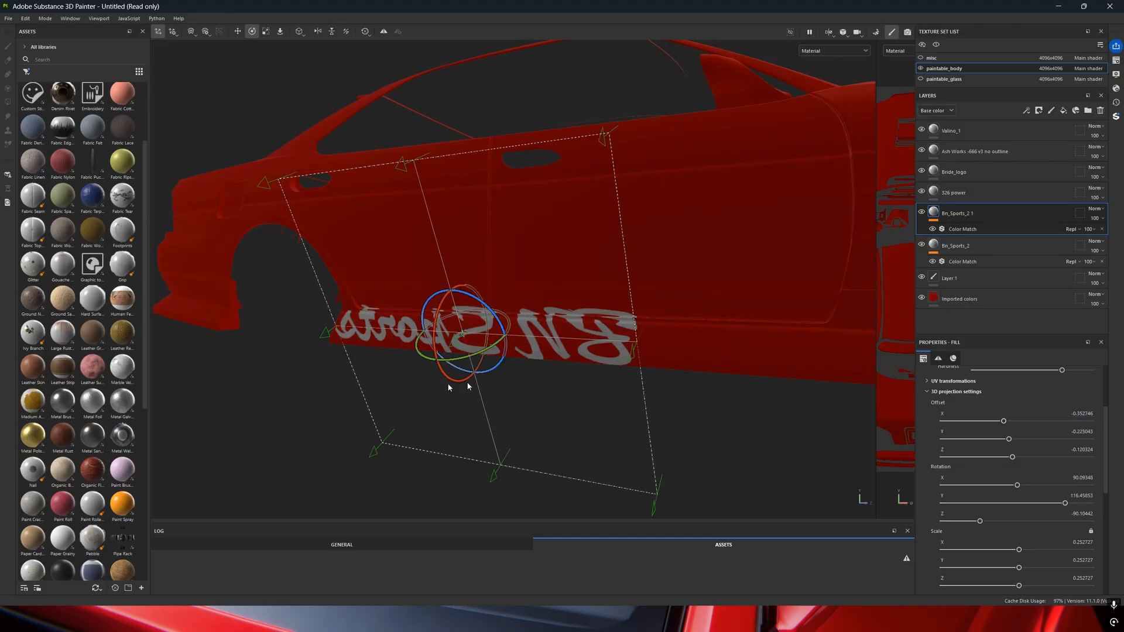
Examine how the duplicated BN Sports logo sits and angles on the opposite side skirt.
scroll(459, 386, "up", 3)
left_click_drag(521, 337, 567, 349, "alt")
scroll(571, 348, "down", 3)
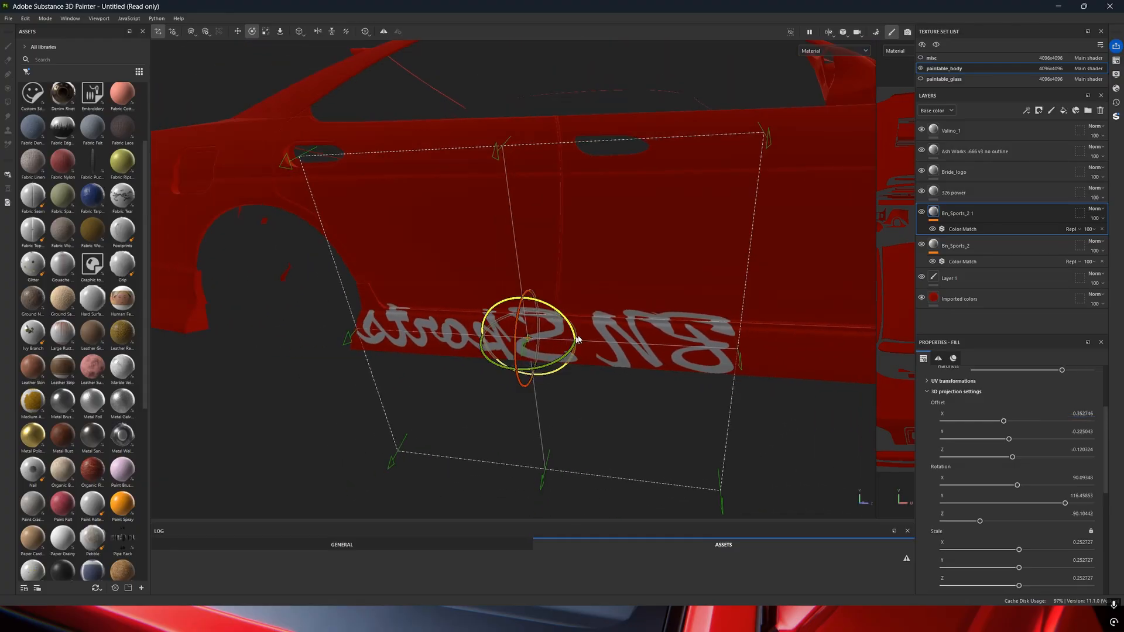
middle_click_drag(577, 341, 481, 339, "alt")
left_click_drag(482, 339, 644, 101, "alt")
scroll(572, 316, "up", 3)
left_click_drag(573, 316, 496, 290, "alt")
scroll(560, 301, "up", 2)
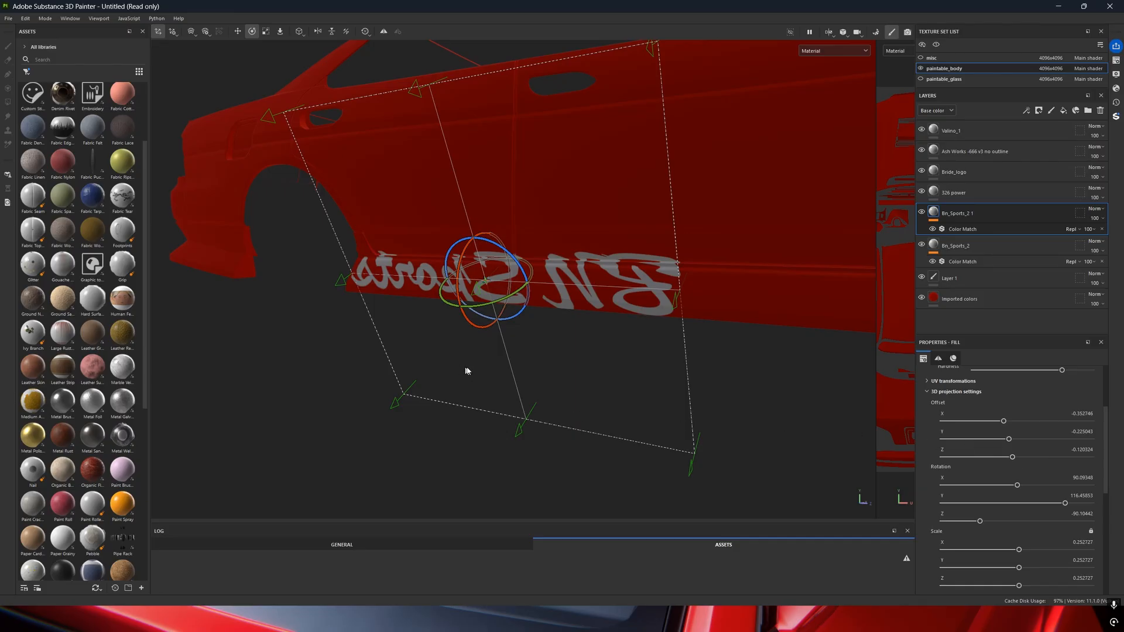
Switch to Calculator and begin a subtraction from 180.
key("alt+Tab")
key("alt+Tab")
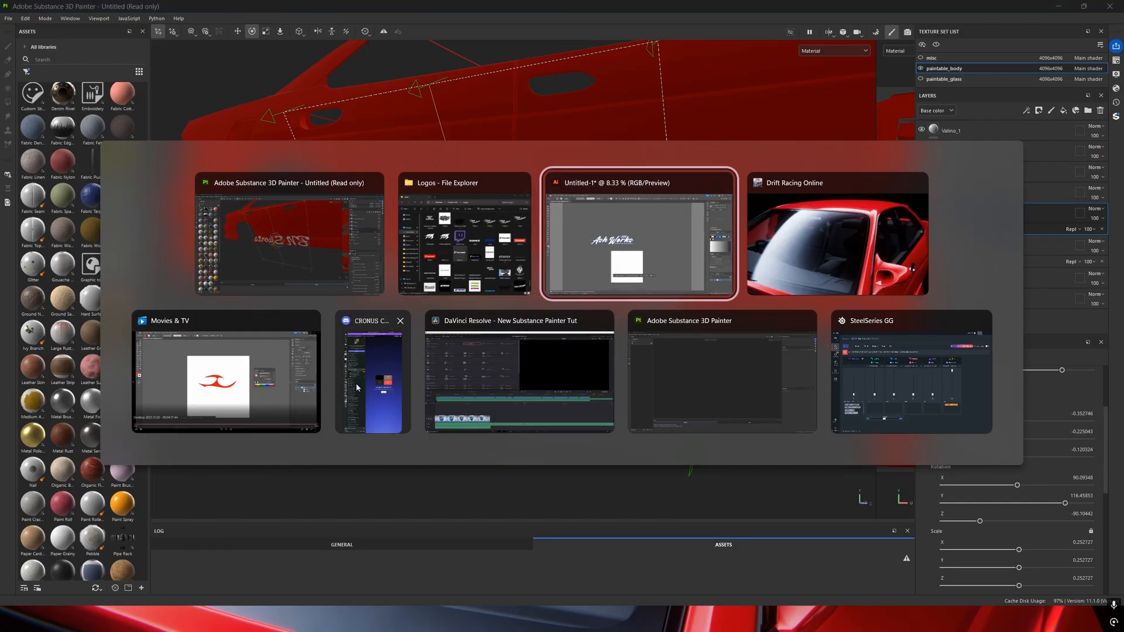
left_click(355, 245)
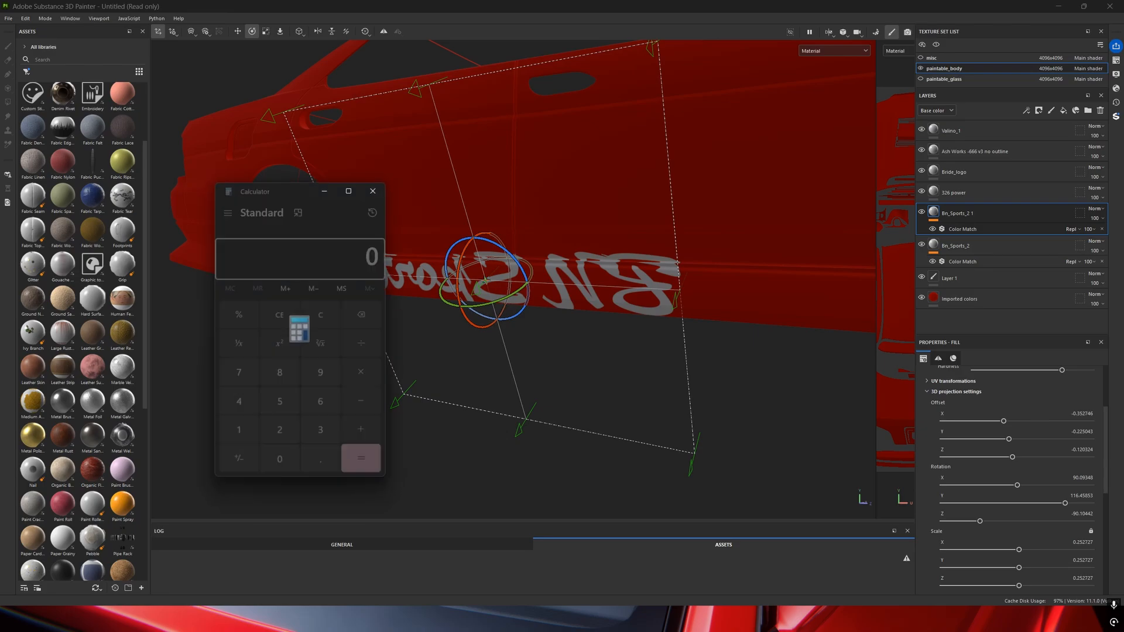
left_click_drag(299, 186, 324, 189)
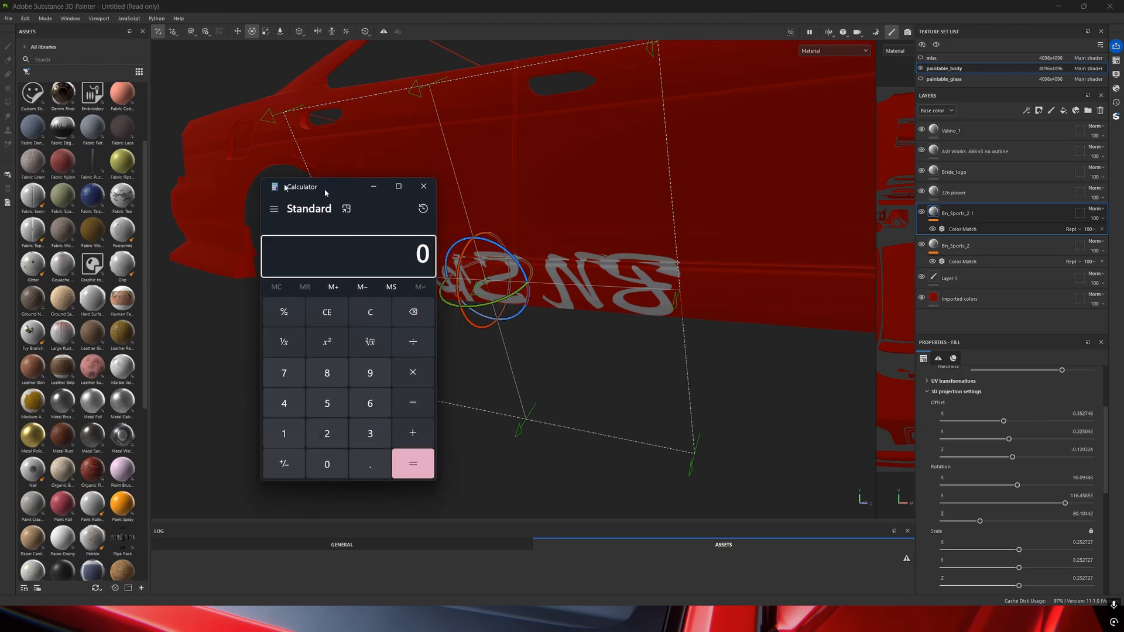
left_click(284, 434)
left_click(327, 373)
left_click(326, 464)
left_click(413, 403)
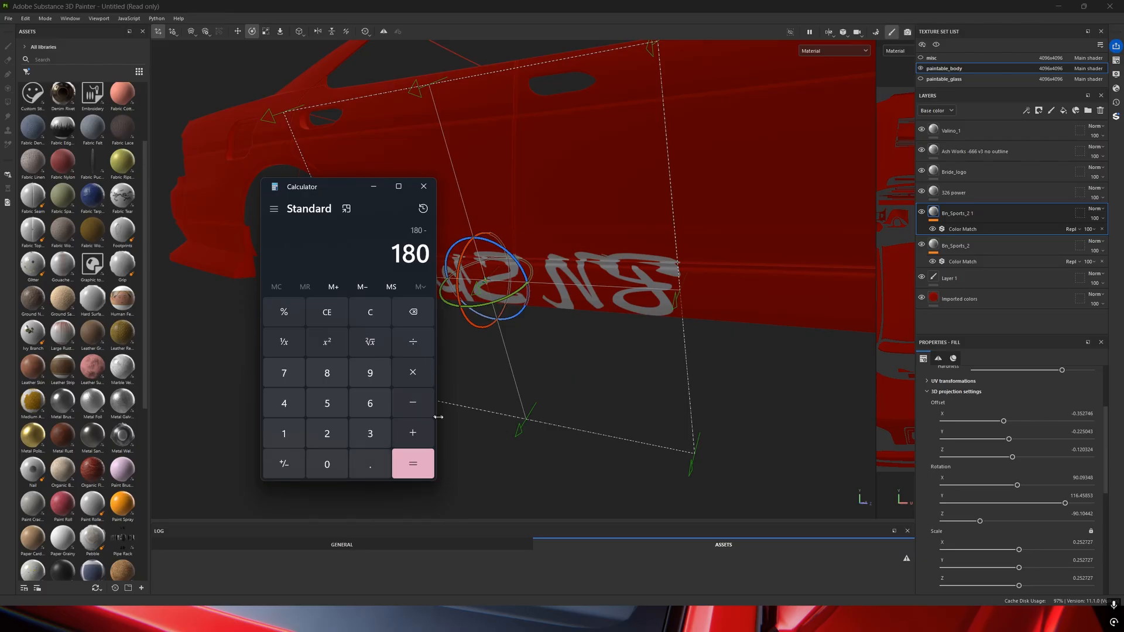
Complete the Calculator subtraction with the logo's Y rotation, 116.45853, and move the Calculator window aside.
left_click(1081, 495)
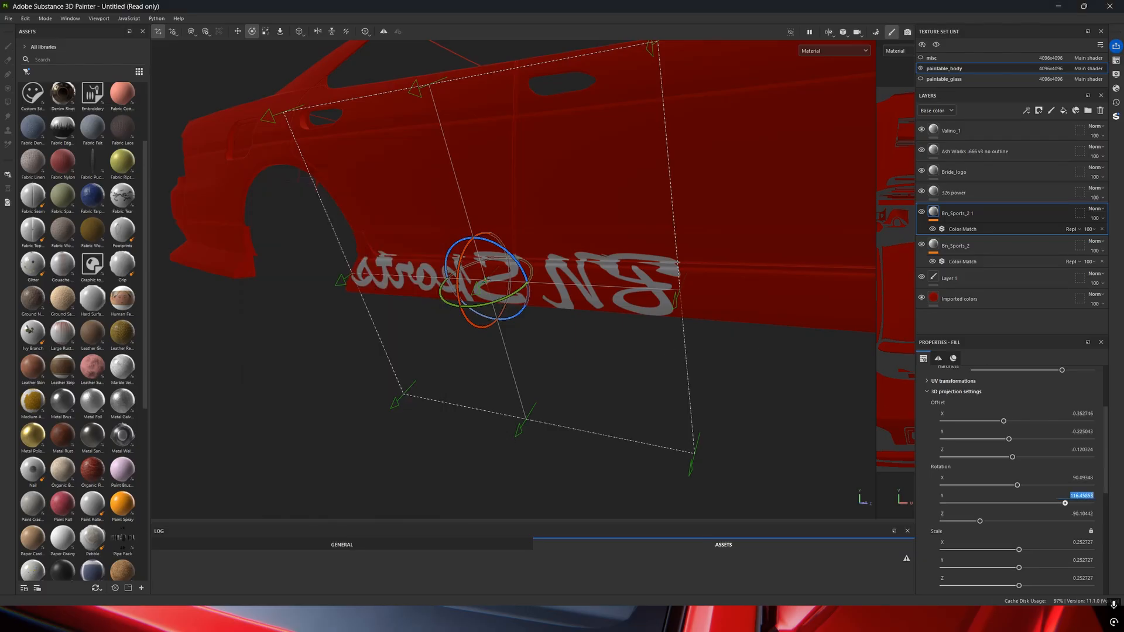
key("alt+Tab")
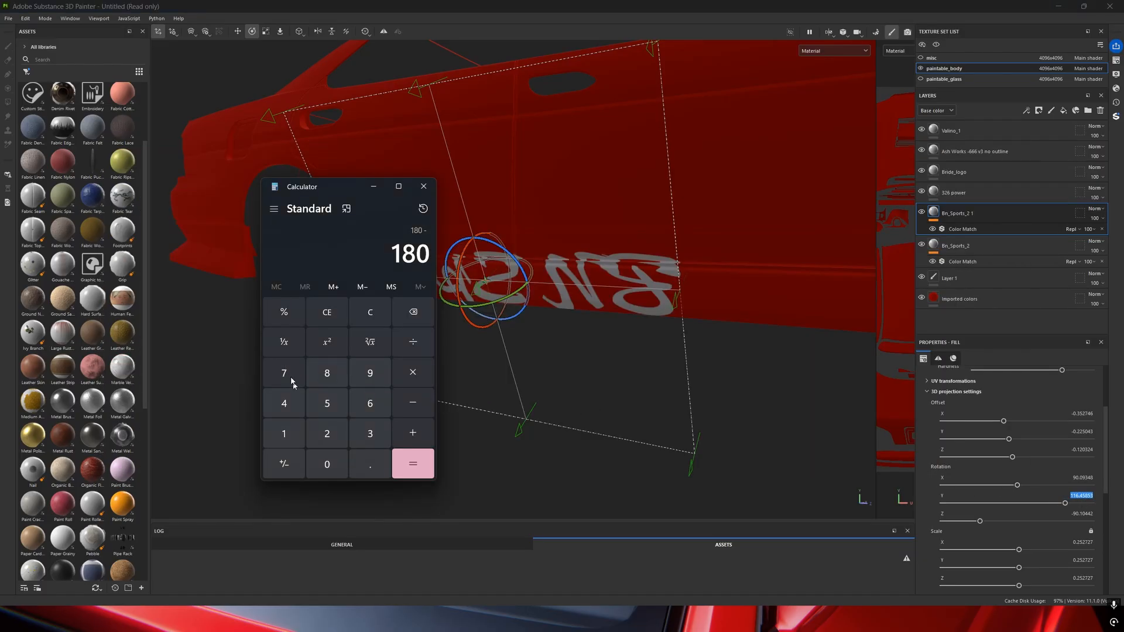
left_click(284, 433)
left_click(284, 434)
left_click(370, 403)
left_click(371, 467)
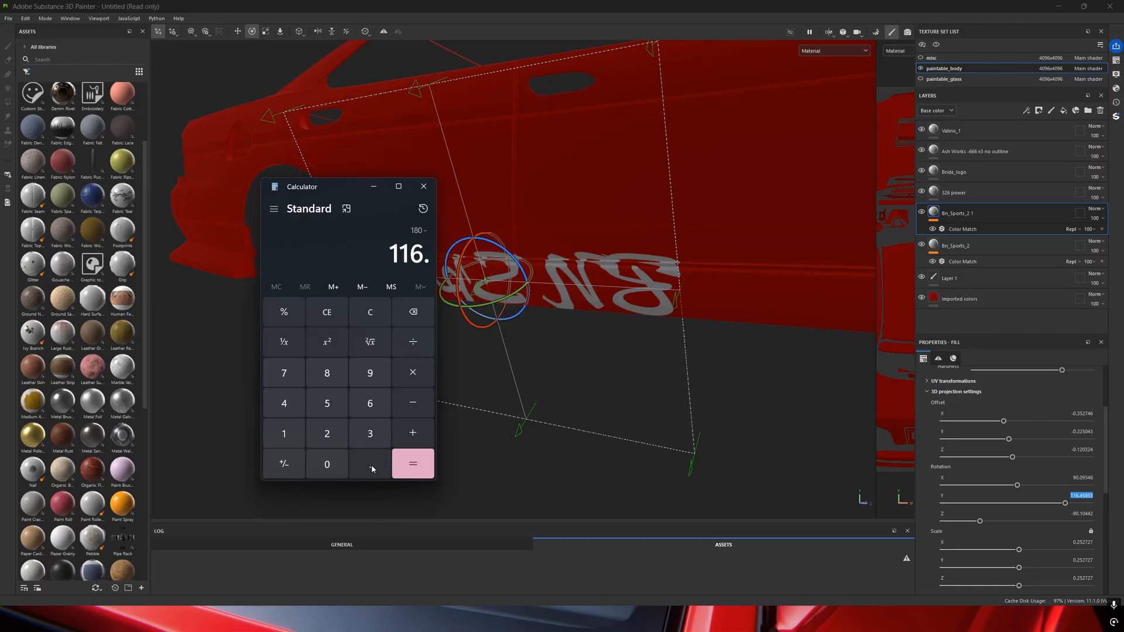
left_click(294, 413)
left_click(327, 404)
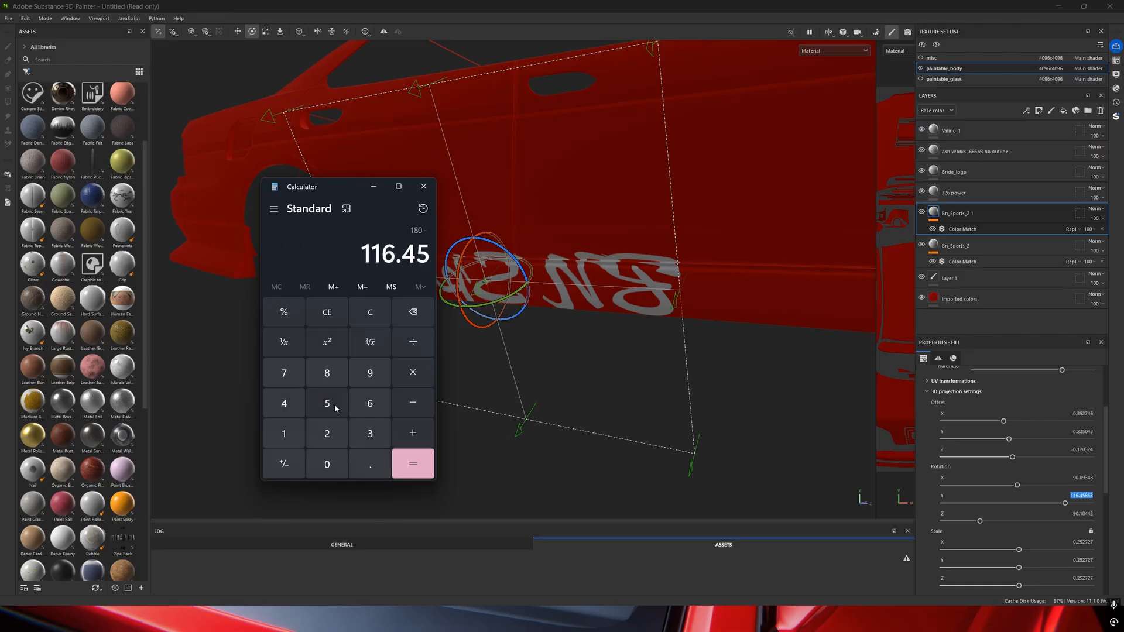
left_click(328, 373)
left_click(329, 407)
left_click(370, 433)
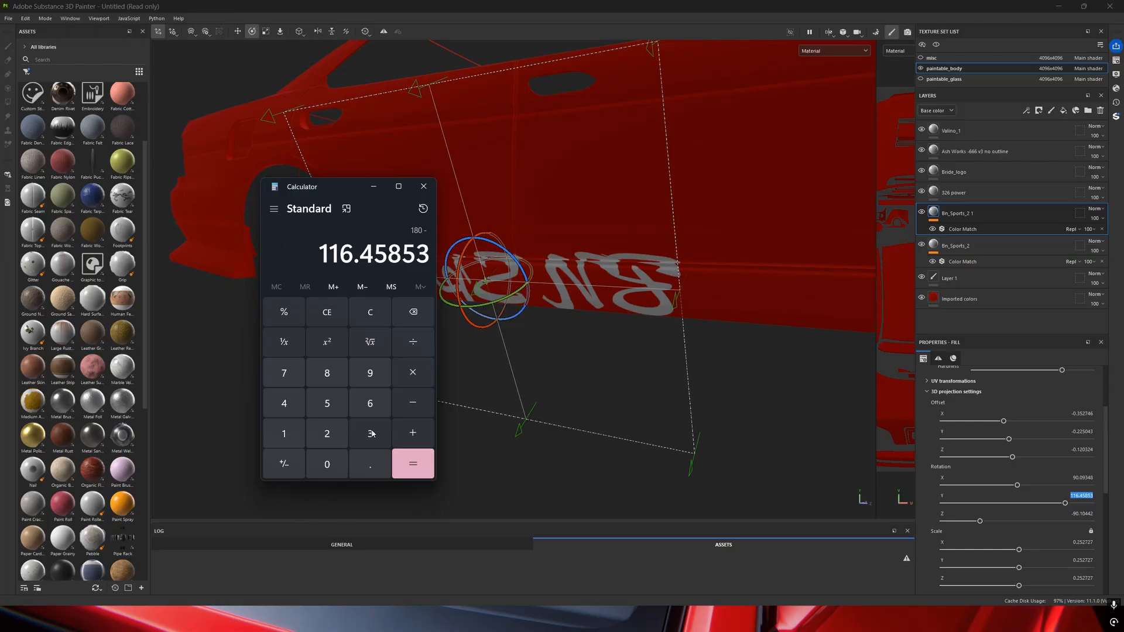
left_click(412, 464)
mouse_move(336, 181)
left_mouse_down()
mouse_move(206, 162)
mouse_move(219, 168)
mouse_move(1, 175)
left_mouse_up()
In Substance 3D Painter, set the duplicated BN Sports logo's Y rotation to 63.54147, and clear Calculator from the view.
left_click(1024, 395)
key("alt+Tab")
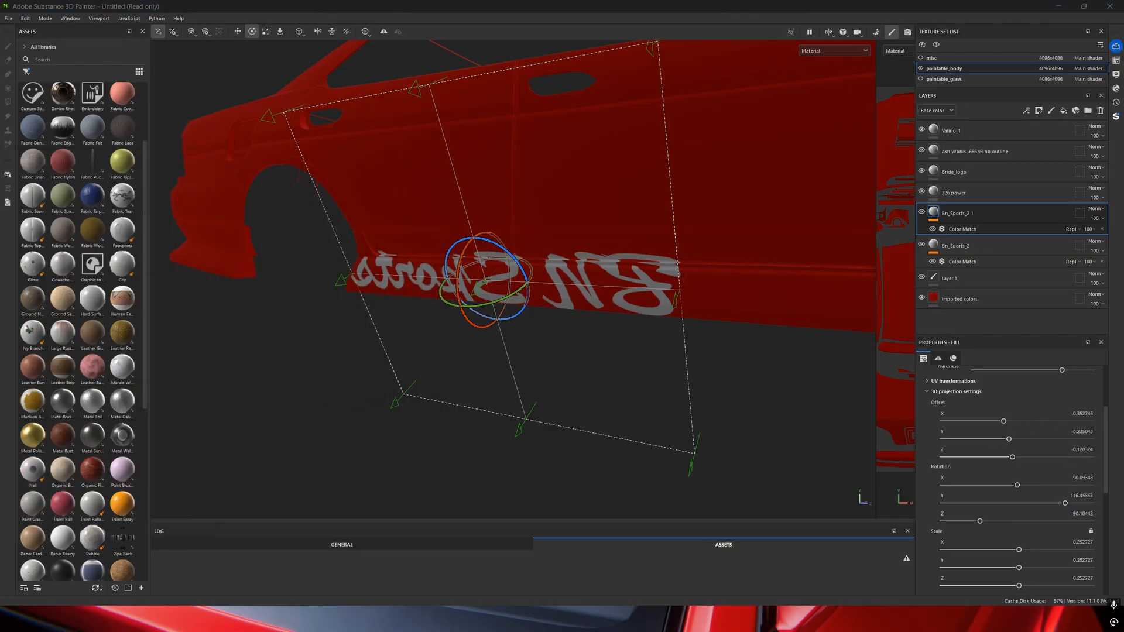
left_click(1081, 496)
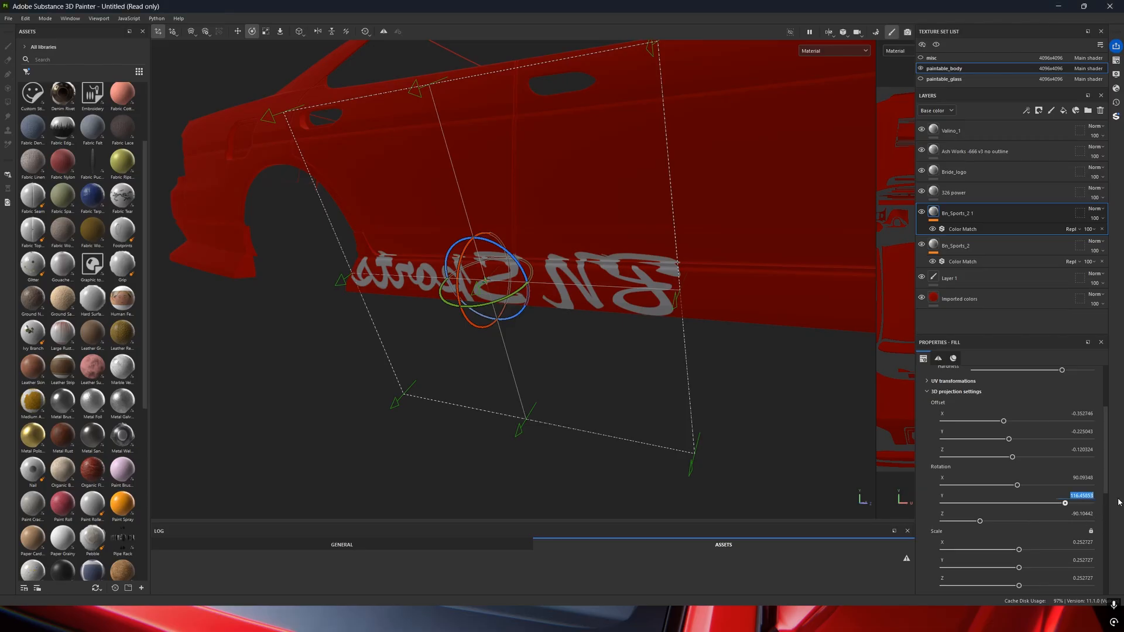
type("63.54147")
key("Return")
key("alt+Tab")
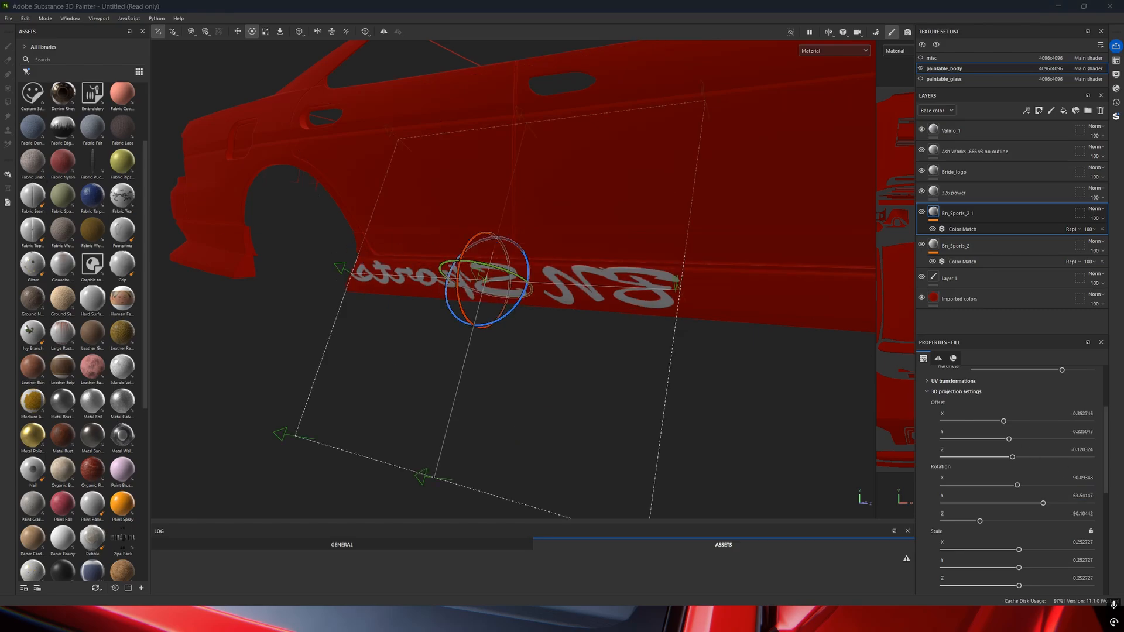
left_click_drag(257, 169, 126, 166)
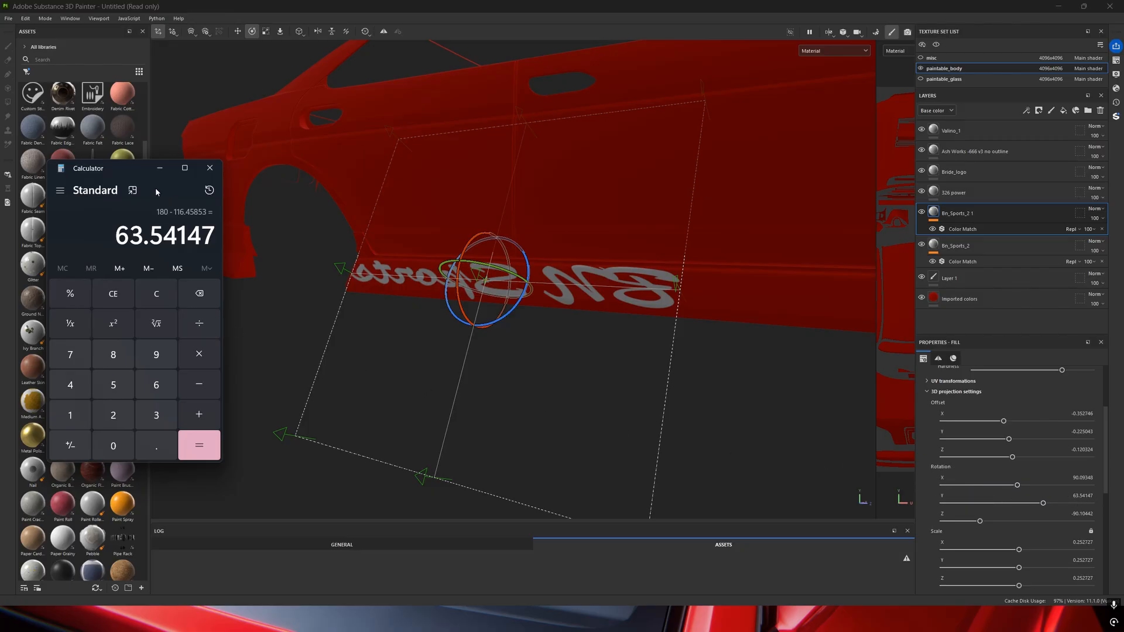
left_click_drag(158, 168, 0, 195)
Select the Imported colors layer and compare the BN Sports logo placement on both sides of the car.
scroll(352, 288, "down", 5)
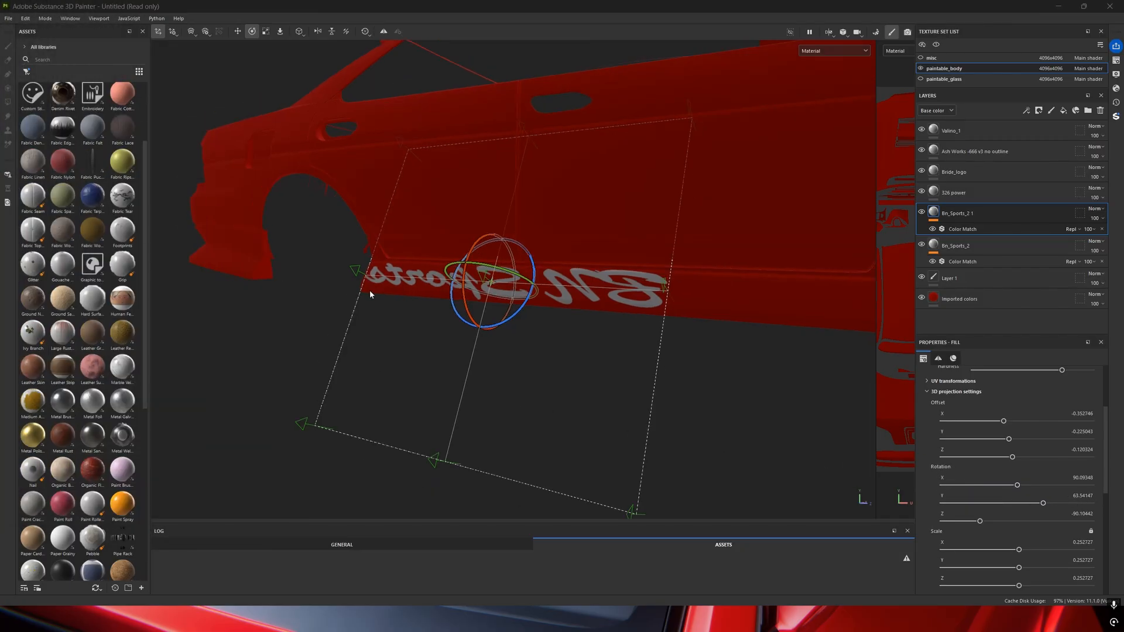
left_click_drag(498, 258, 546, 273, "alt")
left_click(980, 296)
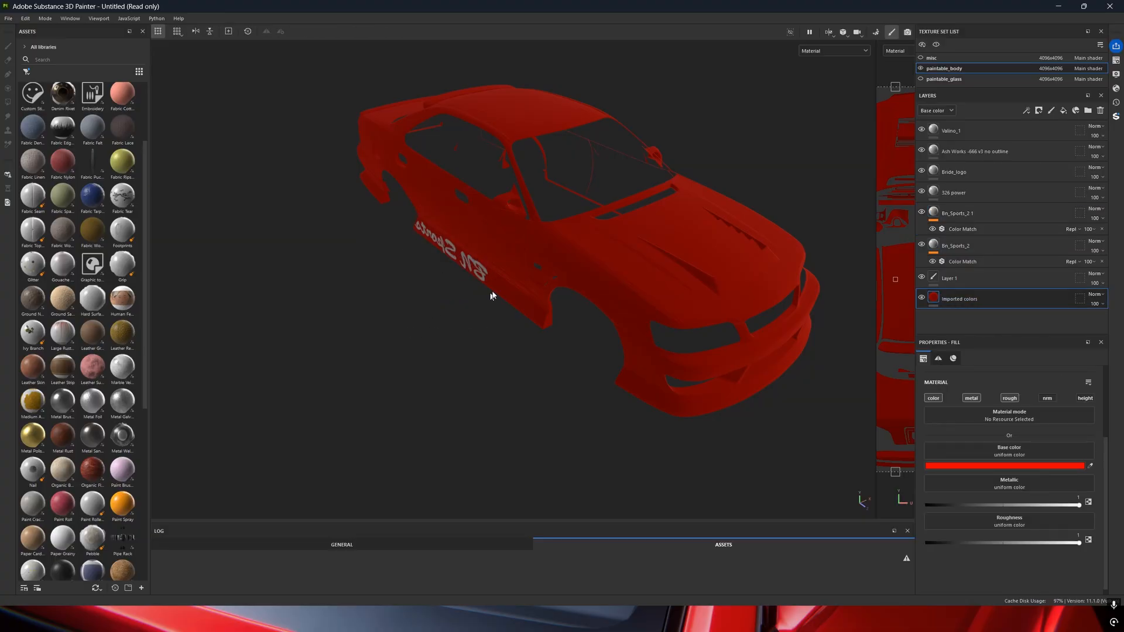
left_click_drag(492, 297, 672, 263, "alt")
middle_click_drag(673, 264, 379, 252, "alt")
scroll(378, 253, "down", 4)
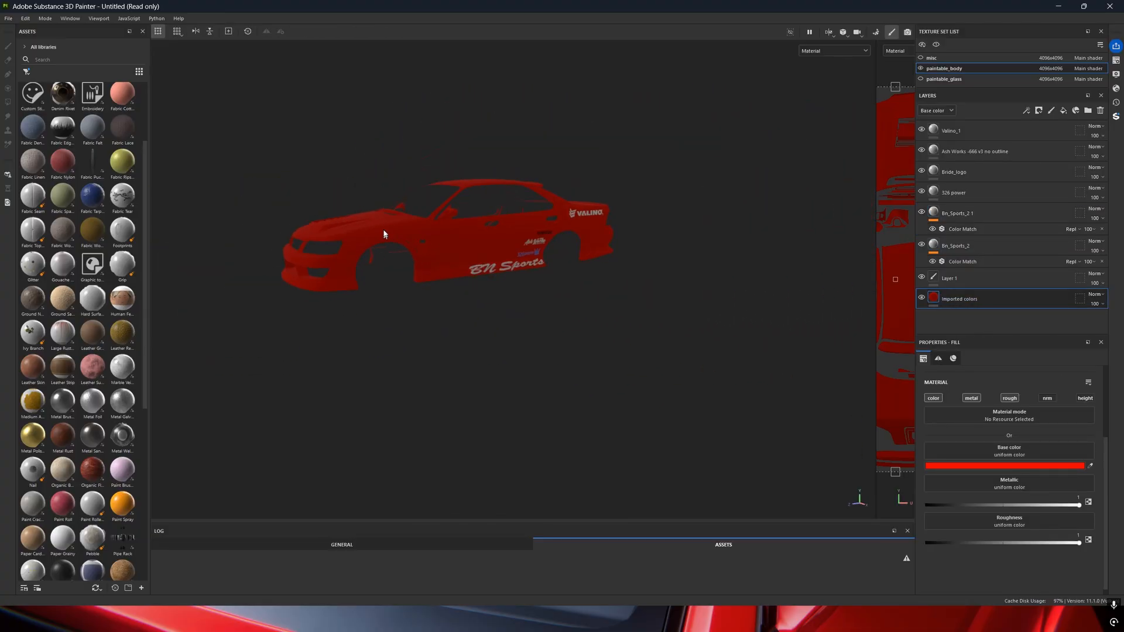
left_click_drag(379, 252, 609, 361, "alt")
scroll(625, 320, "up", 7)
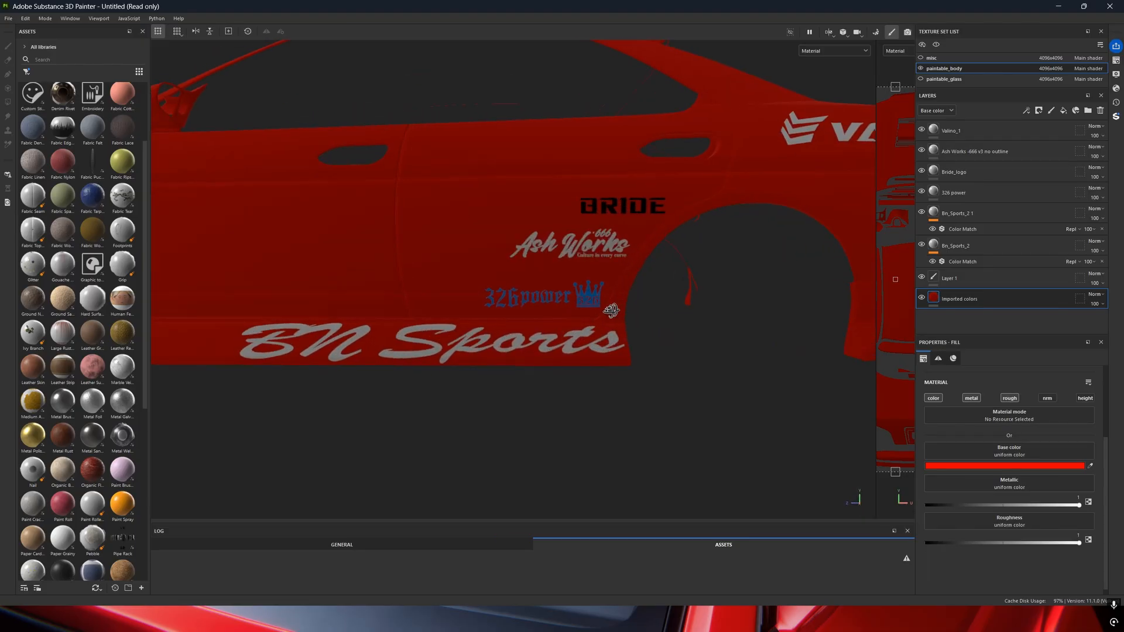
middle_click_drag(612, 311, 462, 351, "alt")
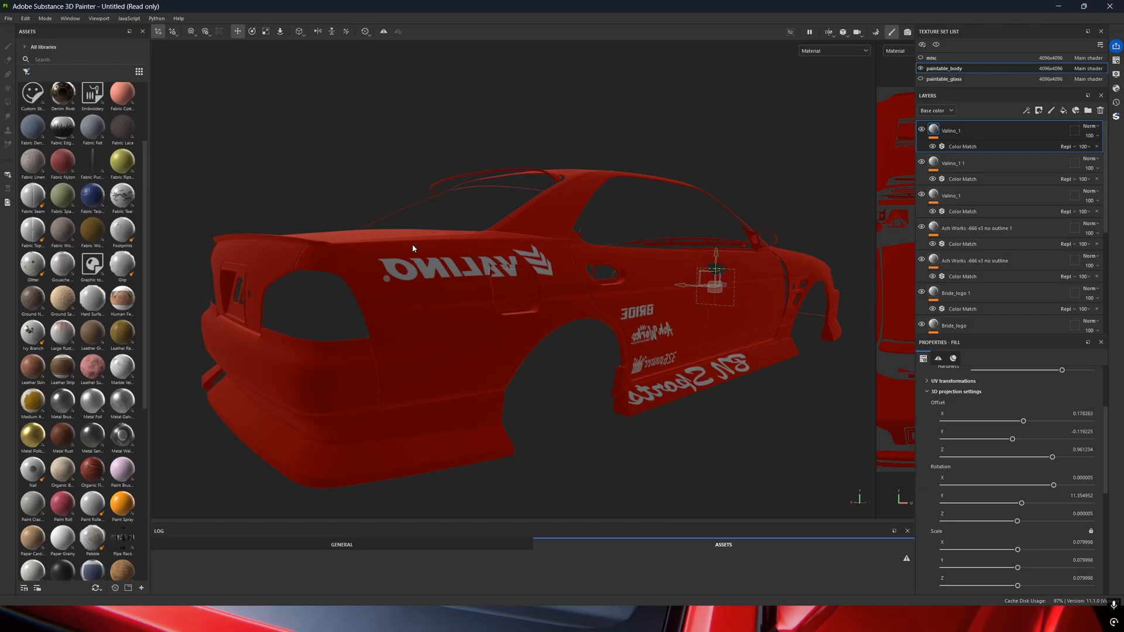
Inspect the sponsor logos around the car, ending with a close look at the Valino logo on the front bumper.
left_click_drag(412, 248, 550, 252, "alt")
scroll(445, 345, "up", 5)
left_click_drag(588, 140, 598, 174, "alt")
scroll(599, 174, "down", 5)
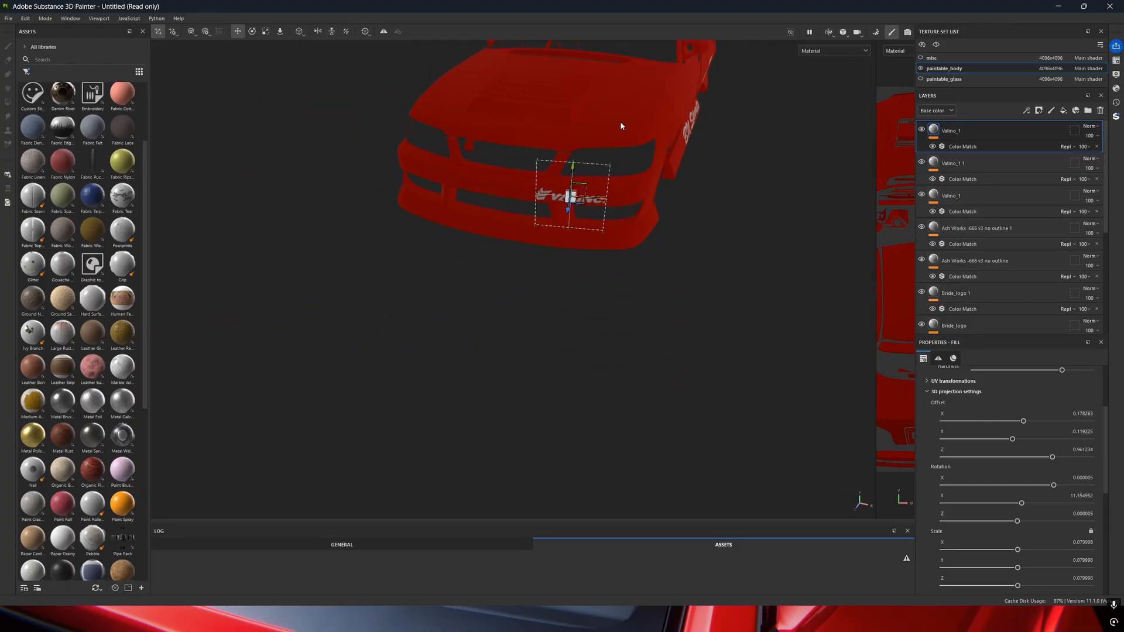
middle_click_drag(596, 123, 478, 319, "alt")
middle_click_drag(649, 109, 629, 152, "alt")
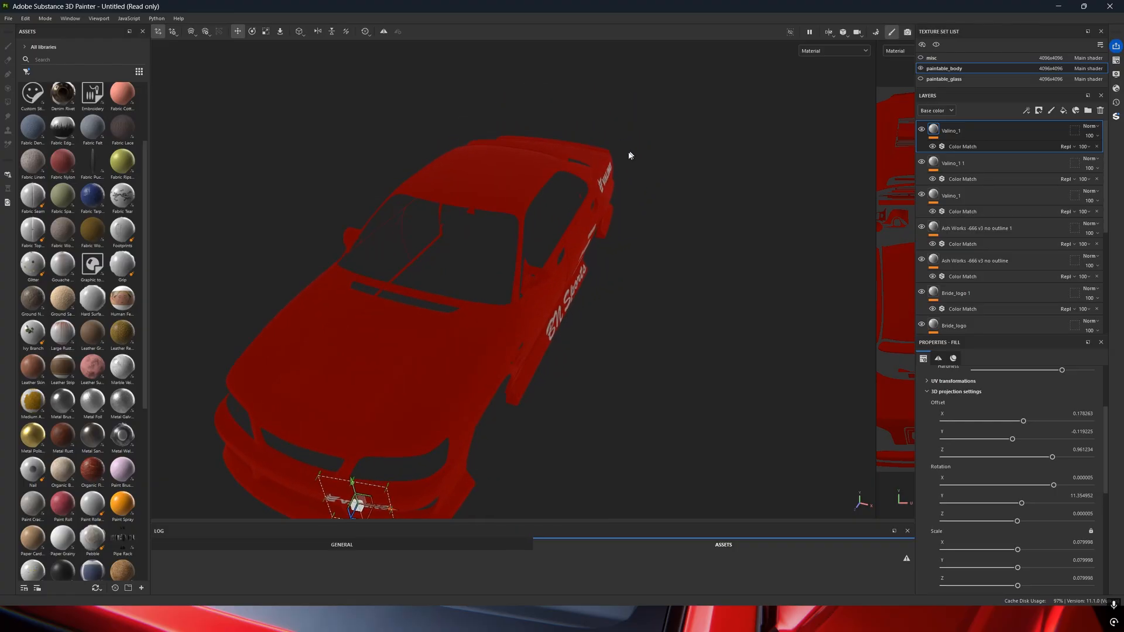
left_click_drag(556, 178, 536, 289, "alt")
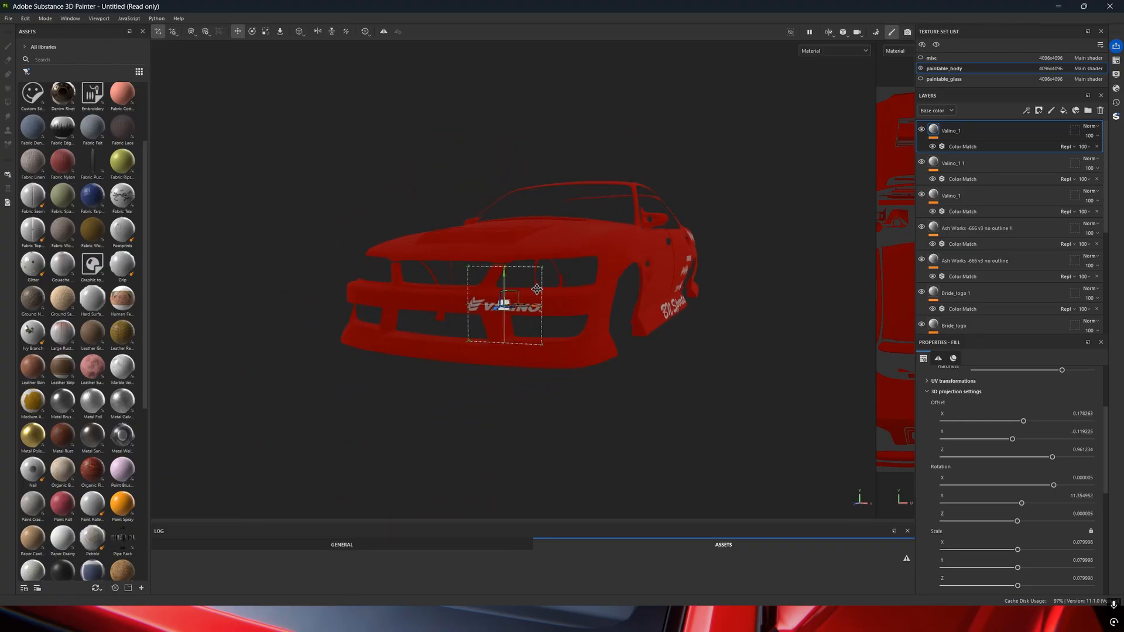
scroll(537, 289, "up", 5)
scroll(467, 300, "up", 1)
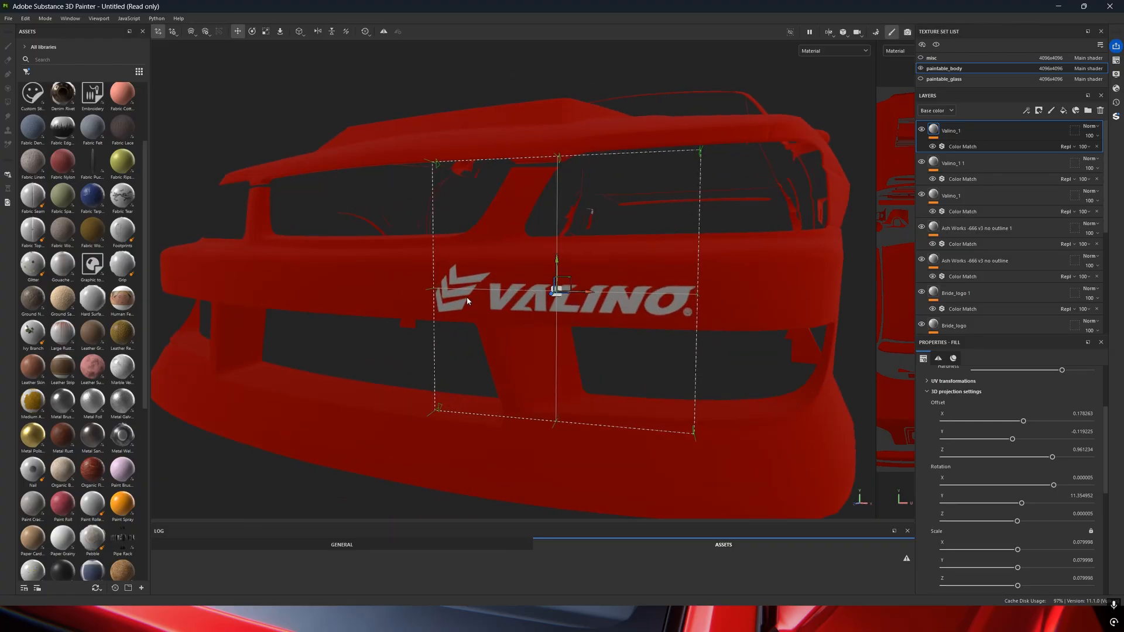
Duplicate the front bumper's Valino_1 layer and set the copy's X offset to -0.178263.
scroll(468, 301, "down", 5)
left_click_drag(577, 176, 665, 213, "alt")
scroll(561, 212, "up", 2)
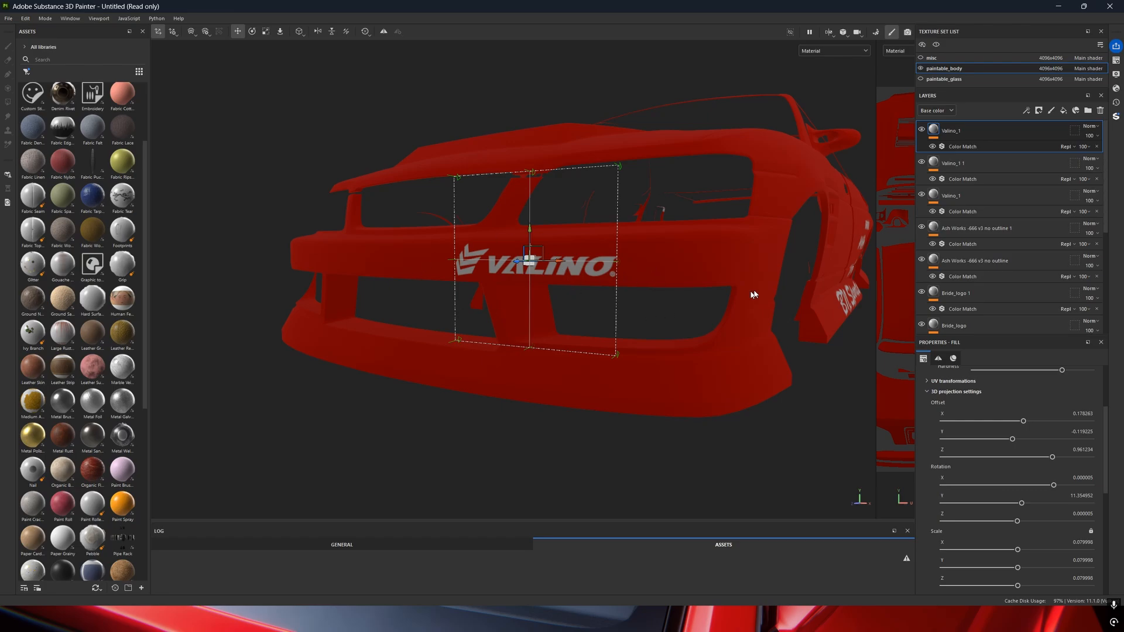
right_click(962, 132)
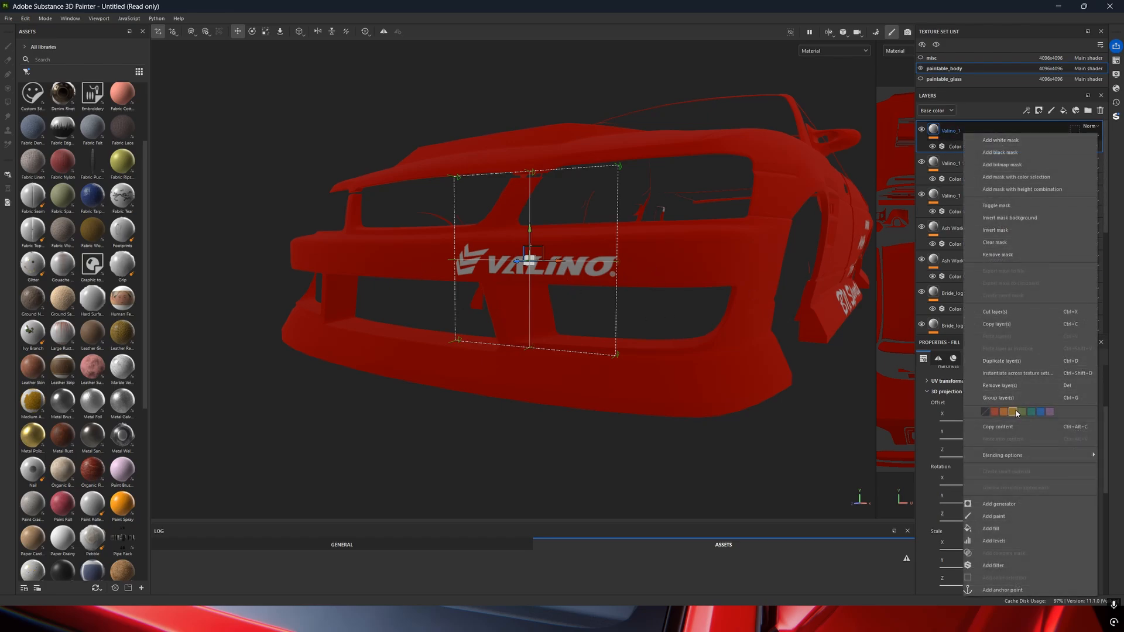
left_click(1002, 359)
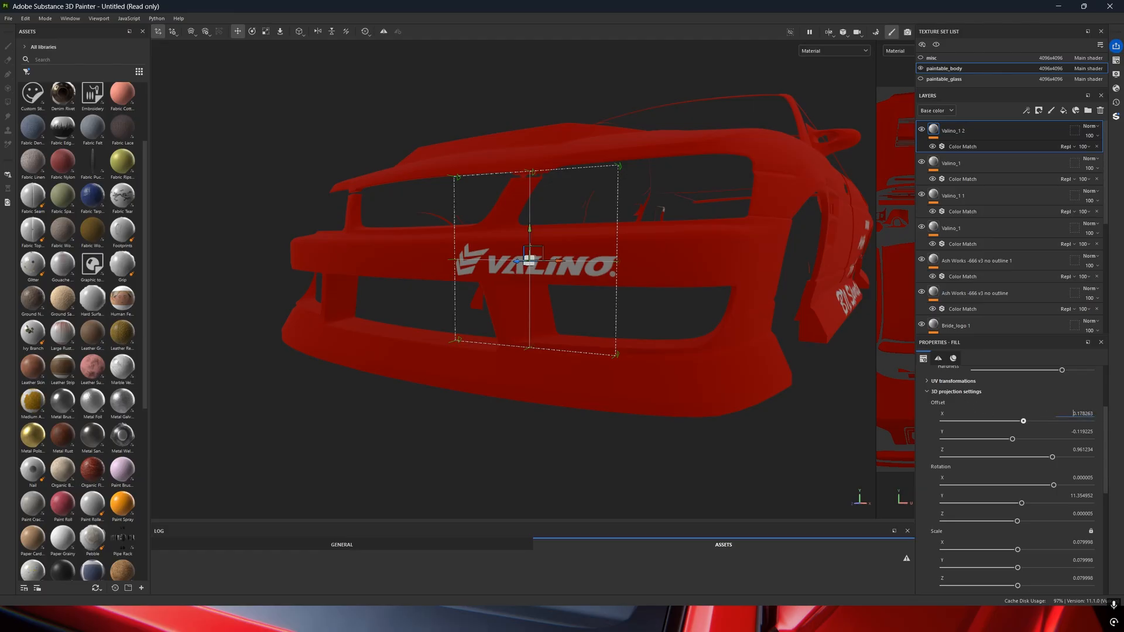
key("Return")
Set the duplicated Valino logo's Y rotation to 168.64505 and check how it sits on the front bumper.
left_click_drag(328, 208, 482, 219, "alt")
middle_click_drag(342, 273, 553, 255, "alt")
left_click_drag(394, 238, 518, 245, "alt")
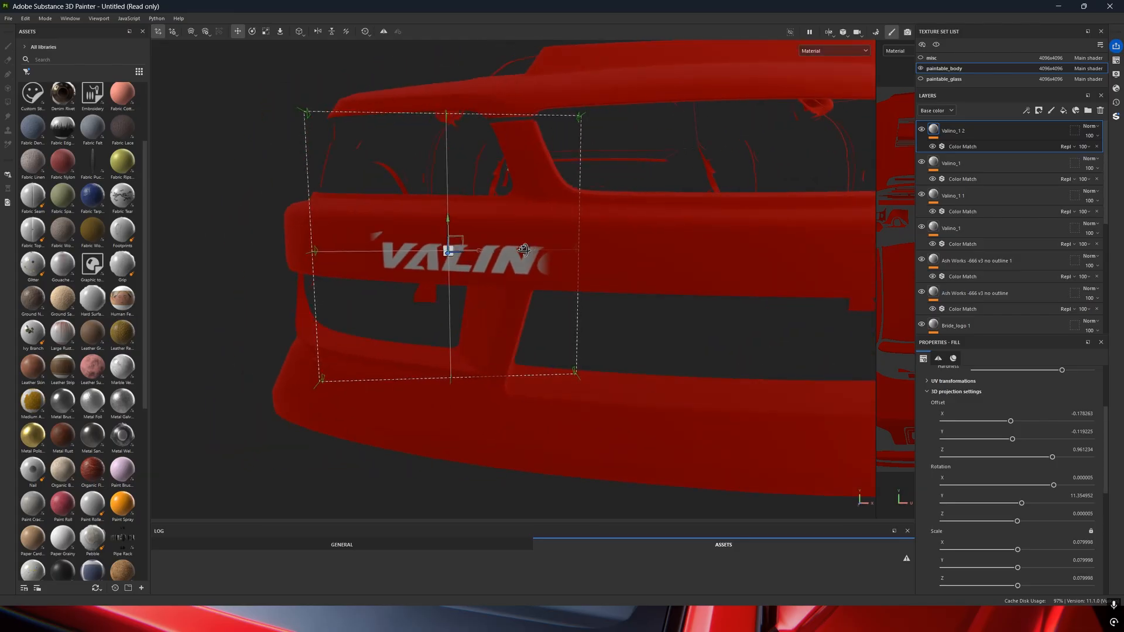
scroll(445, 243, "up", 2)
scroll(507, 282, "down", 1)
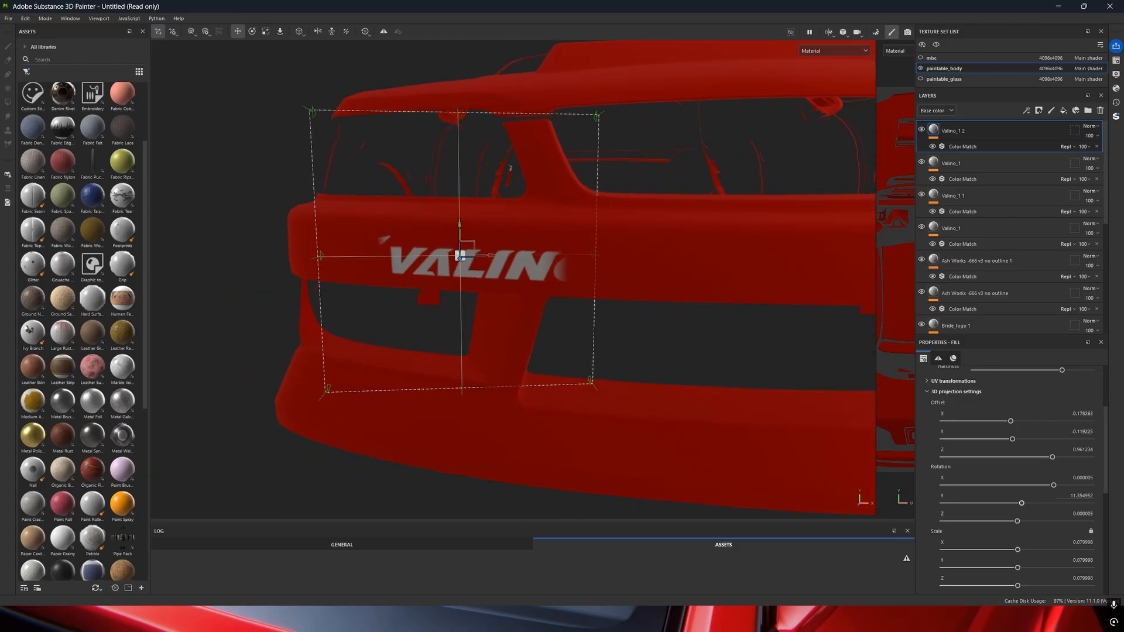
left_click(1082, 495)
type("168.64505")
key("Return")
scroll(574, 286, "down", 4)
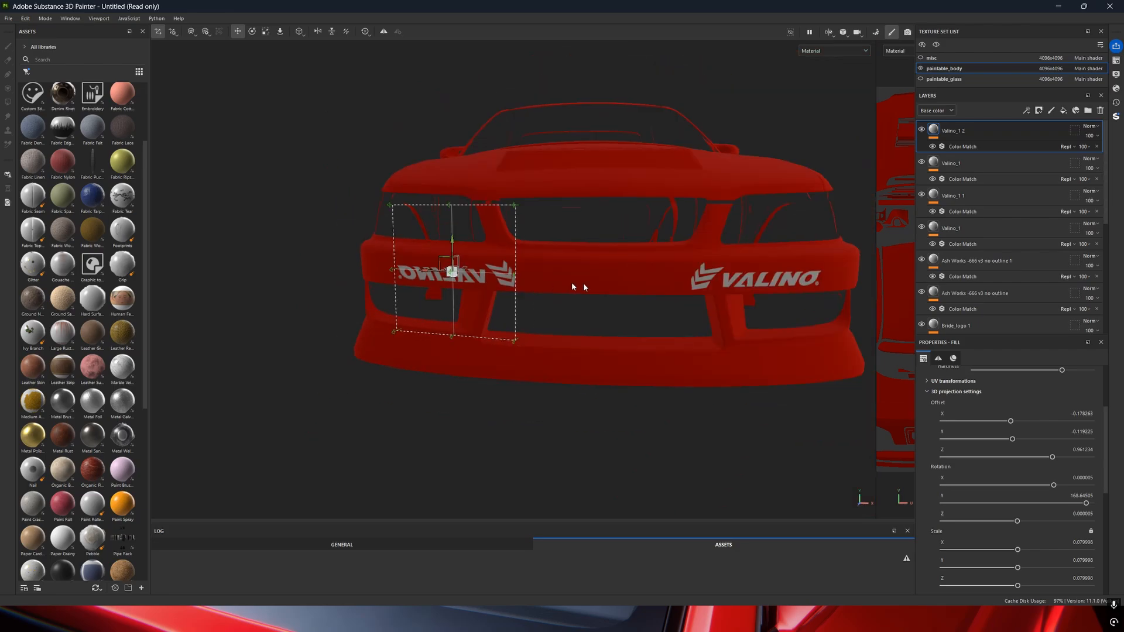
left_click_drag(573, 286, 518, 283, "alt")
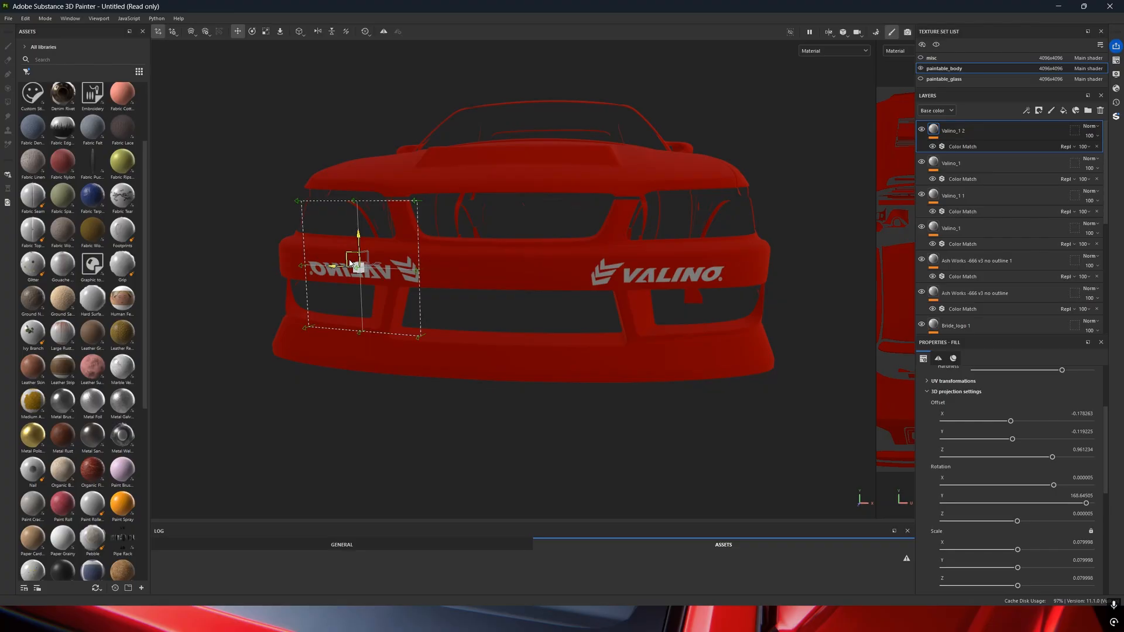
right_click_drag(291, 251, 327, 262, "alt")
left_click_drag(327, 263, 396, 268, "alt")
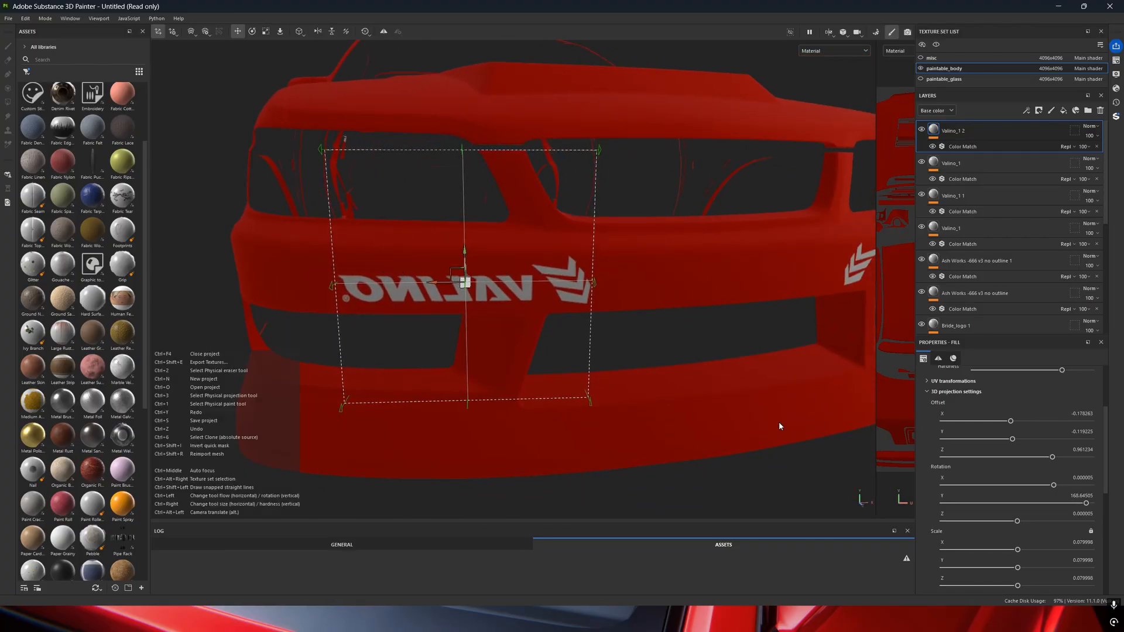
Undo the last rotation change and set the duplicated Valino logo's Y rotation to -11.354952.
key("ctrl+z")
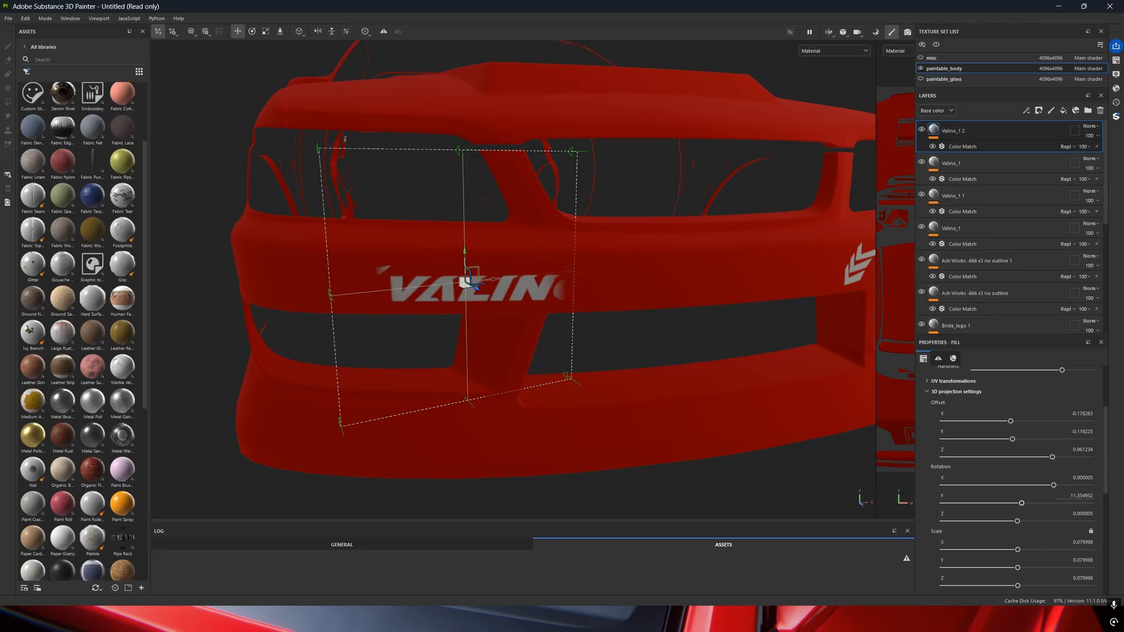
left_click(1080, 495)
left_click(1082, 496)
type("-")
key("Return")
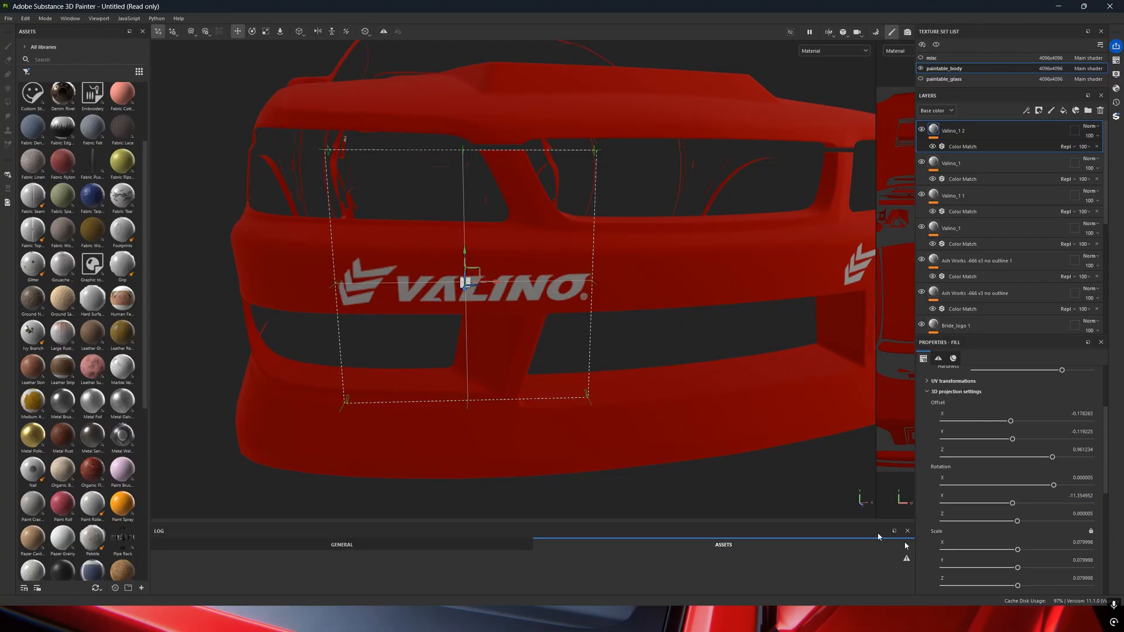
Compare the placement and angle of the two Valino logos on the front bumper from several viewpoints.
scroll(450, 283, "down", 3)
left_click_drag(559, 245, 562, 293, "alt")
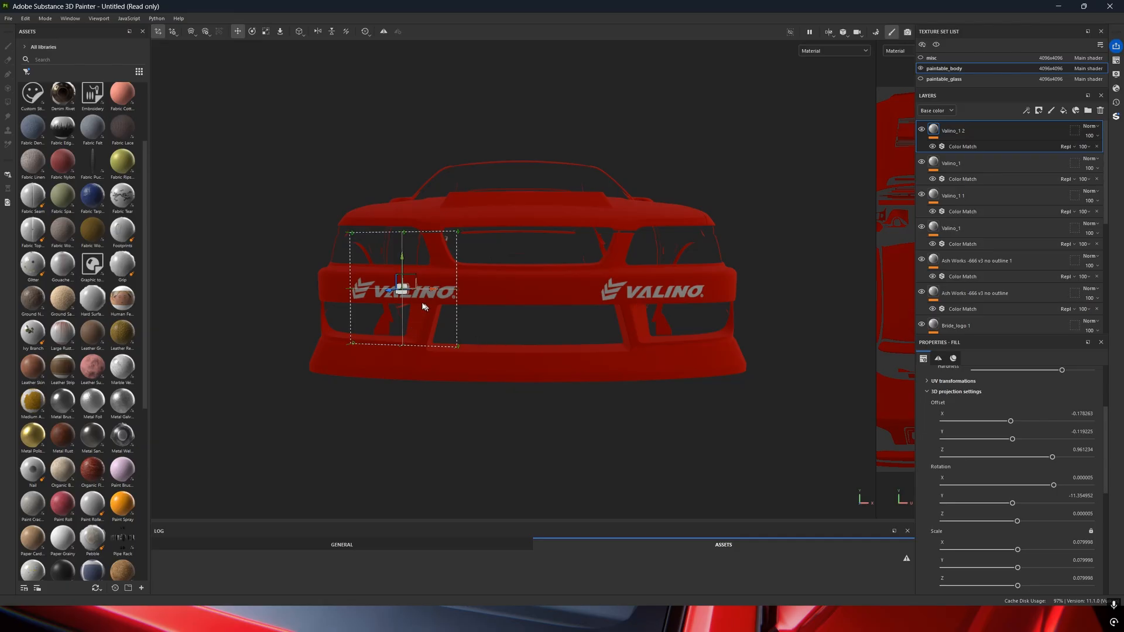
scroll(398, 291, "up", 2)
scroll(549, 306, "up", 1)
left_click_drag(515, 297, 573, 292, "alt")
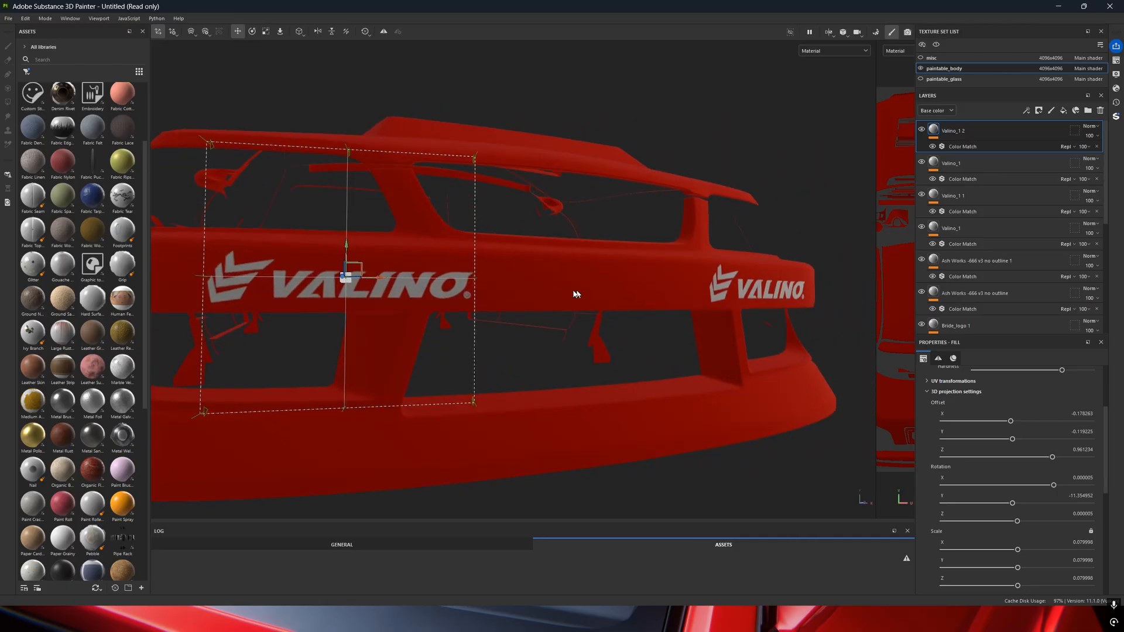
middle_click_drag(627, 294, 691, 286, "alt")
left_click_drag(559, 291, 497, 295, "alt")
scroll(548, 287, "up", 2)
scroll(565, 296, "down", 3)
middle_click_drag(638, 271, 519, 274, "alt")
left_click_drag(519, 273, 566, 281, "alt")
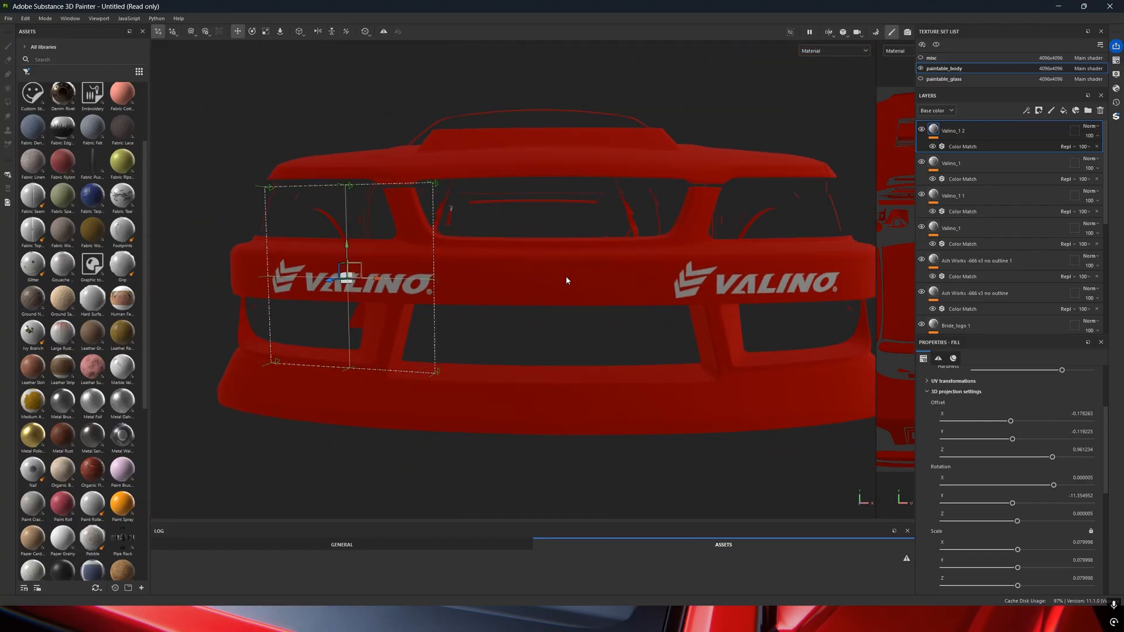
middle_click_drag(567, 280, 517, 276, "alt")
scroll(515, 269, "down", 2)
left_click_drag(517, 276, 503, 269, "alt")
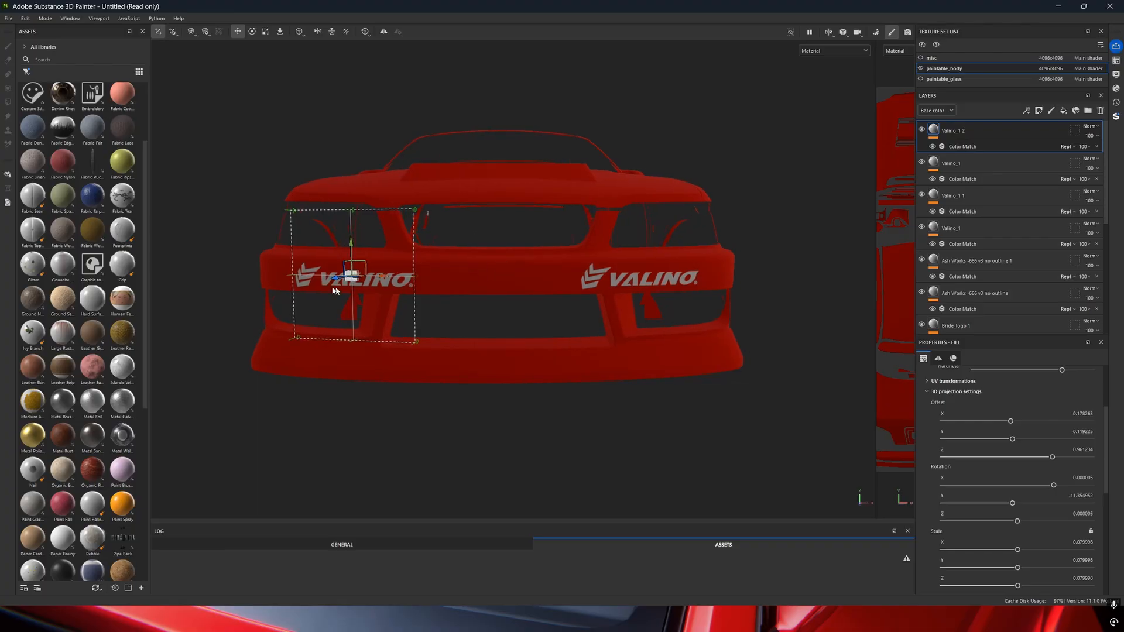
scroll(470, 287, "up", 2)
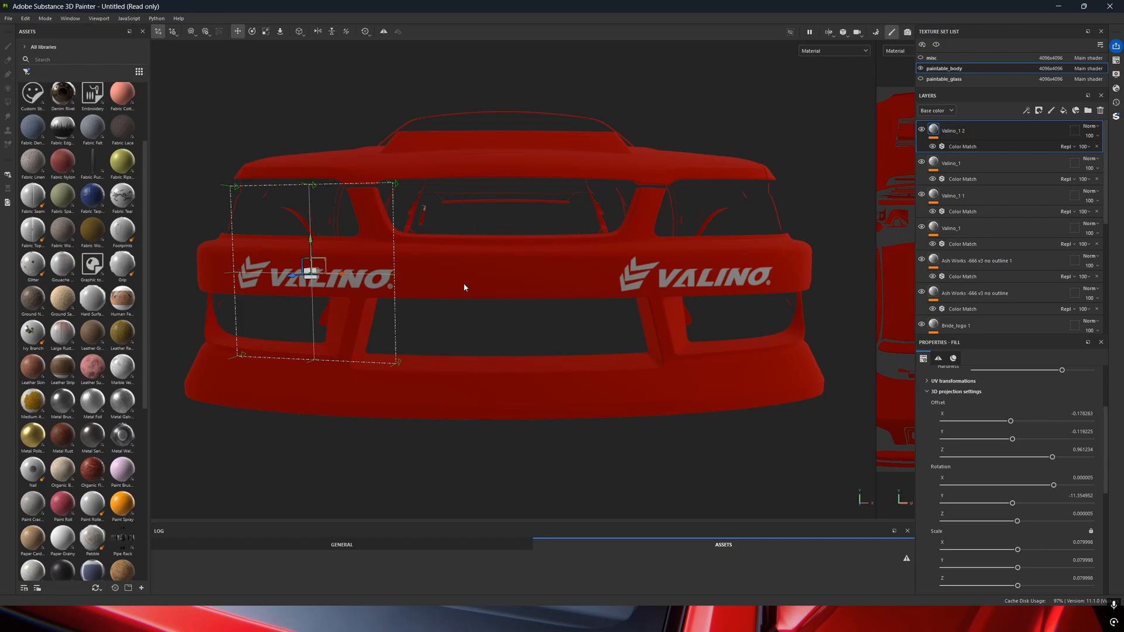
Try nudging the duplicated Valino logo slightly along the front bumper and undo the move.
mouse_move(344, 280)
left_mouse_down()
mouse_move(329, 278)
mouse_move(349, 281)
left_mouse_up()
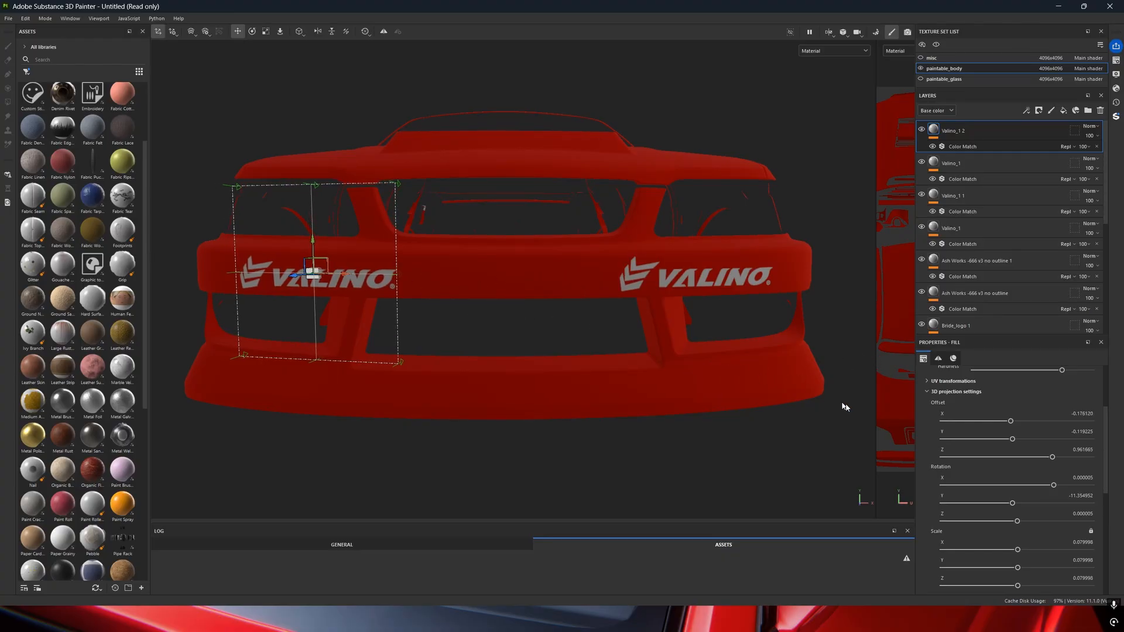
key("ctrl+z")
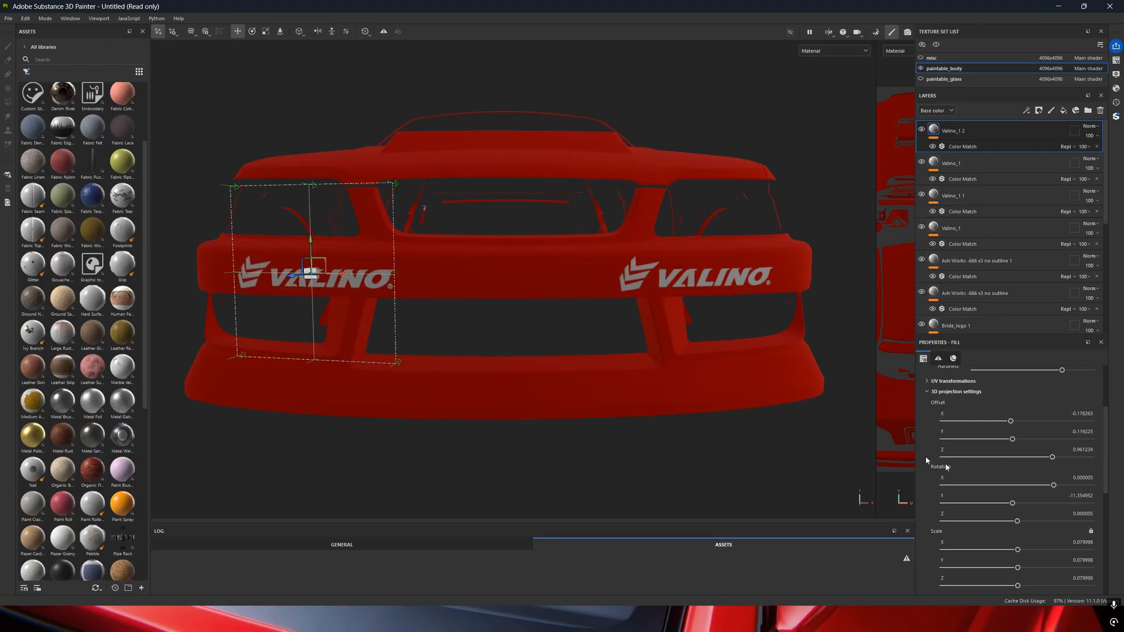
Remove the minus sign from the duplicated Valino logo's Y rotation, and set that rotation to 168.64505.
left_click(1071, 493)
key("BackSpace")
key("Return")
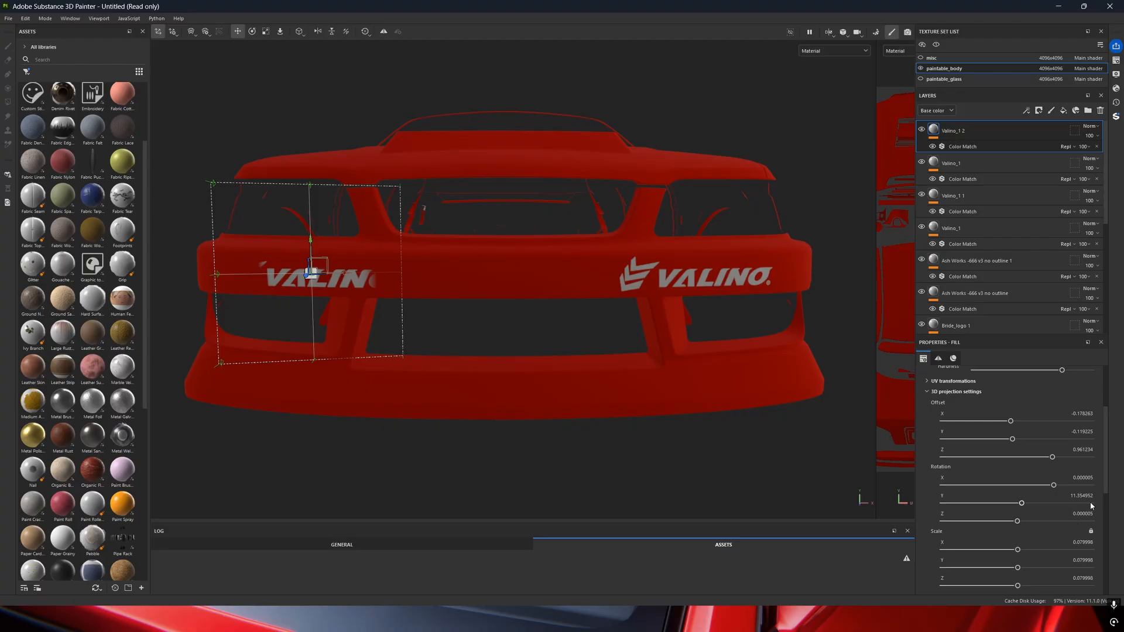
double_click(1075, 495)
type("168.64505")
key("Return")
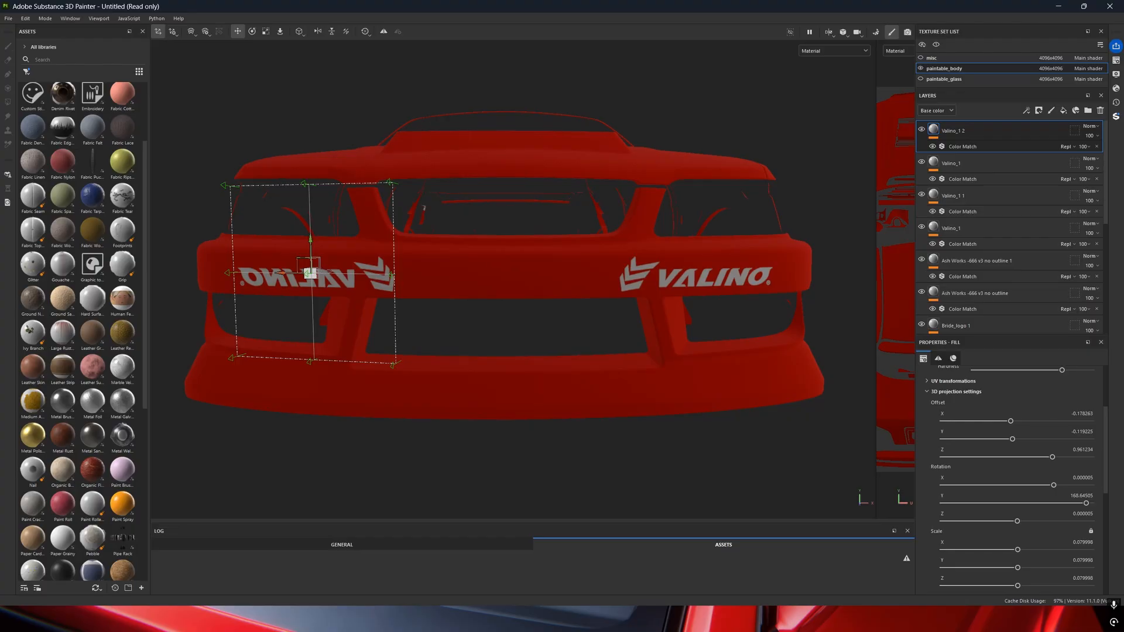
Review the sponsor logos from the front and side of the car, and browse the available material assets.
scroll(1010, 228, "down", 1)
scroll(609, 294, "down", 4)
left_click_drag(675, 287, 567, 270, "alt")
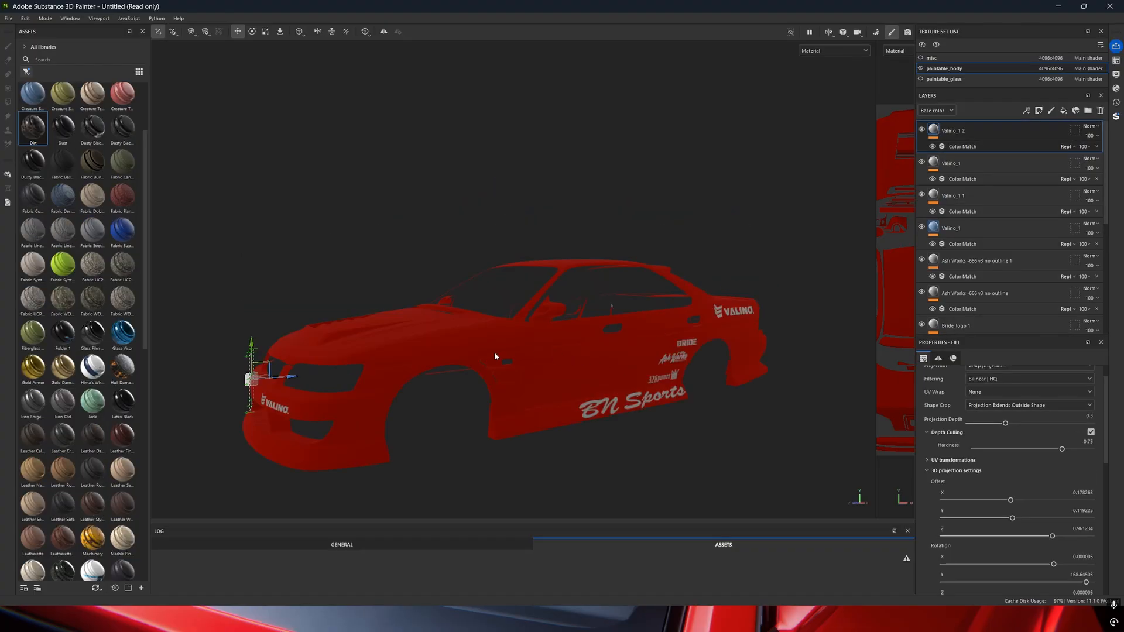
left_click_drag(416, 344, 438, 304, "alt")
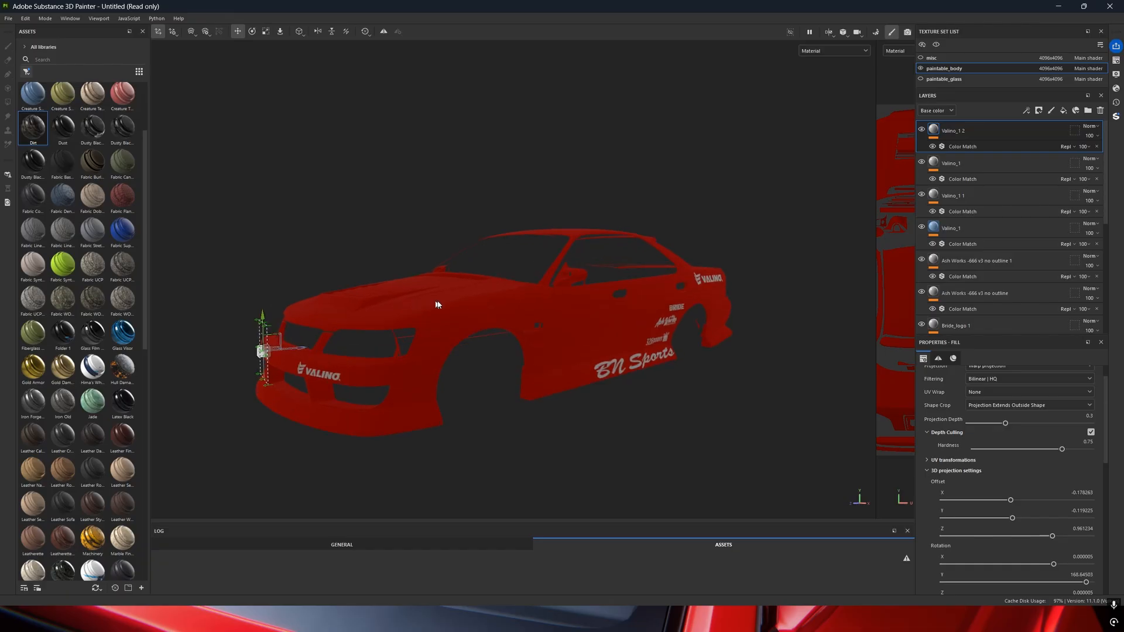
scroll(67, 263, "up", 3)
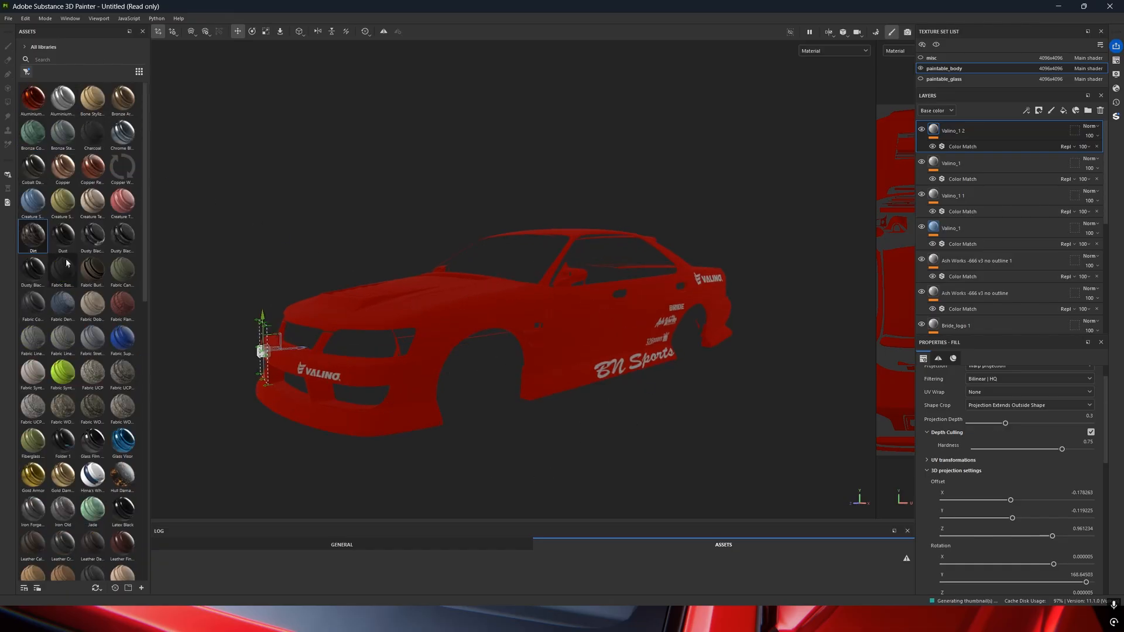
scroll(66, 264, "down", 5)
scroll(95, 388, "down", 8)
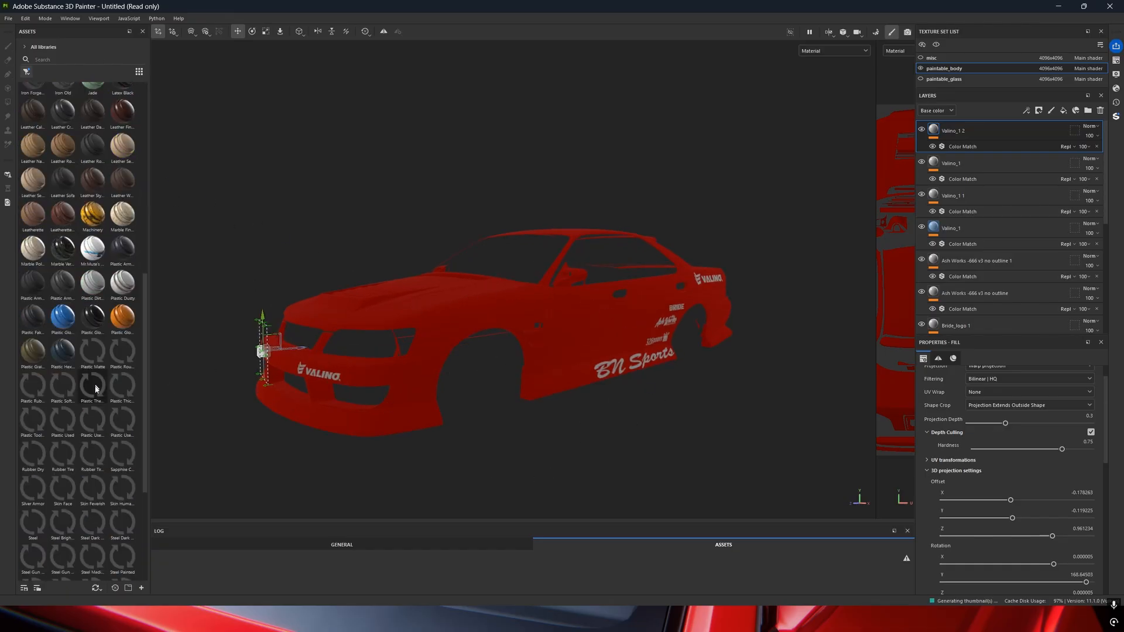
scroll(96, 388, "up", 12)
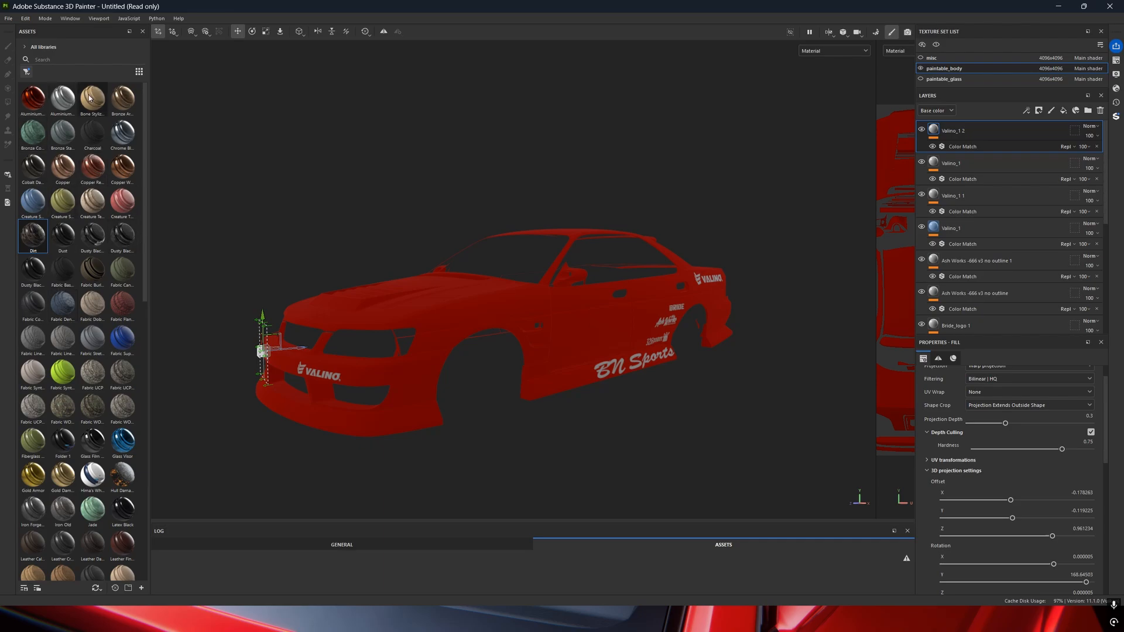
Open the mesh map baking mode to view its settings, and return to painting mode.
left_click(45, 18)
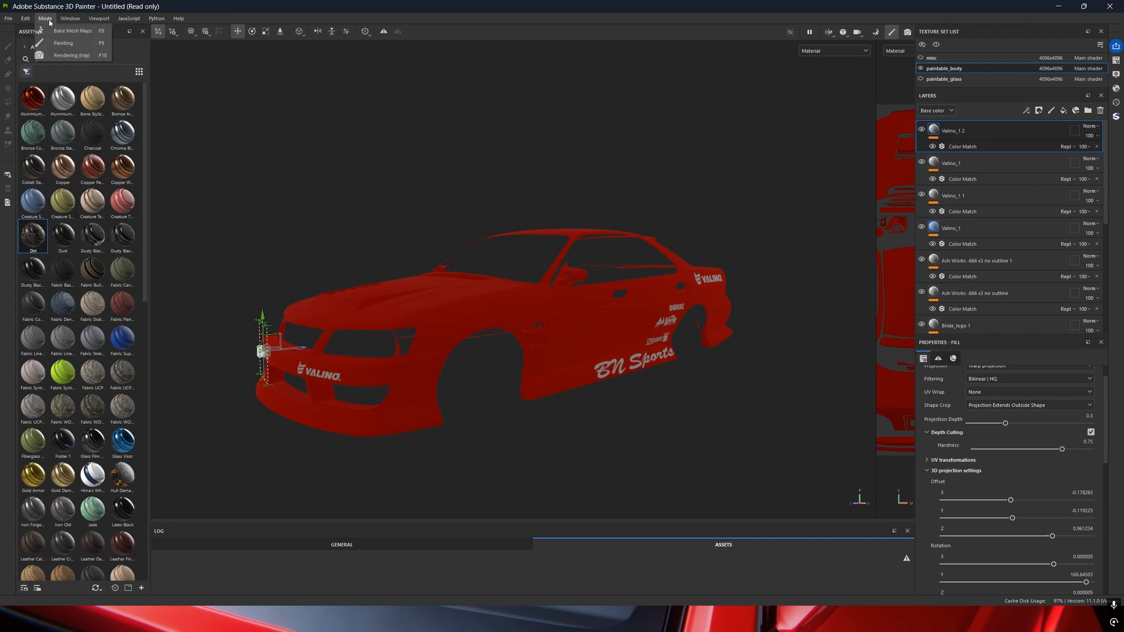
left_click(69, 31)
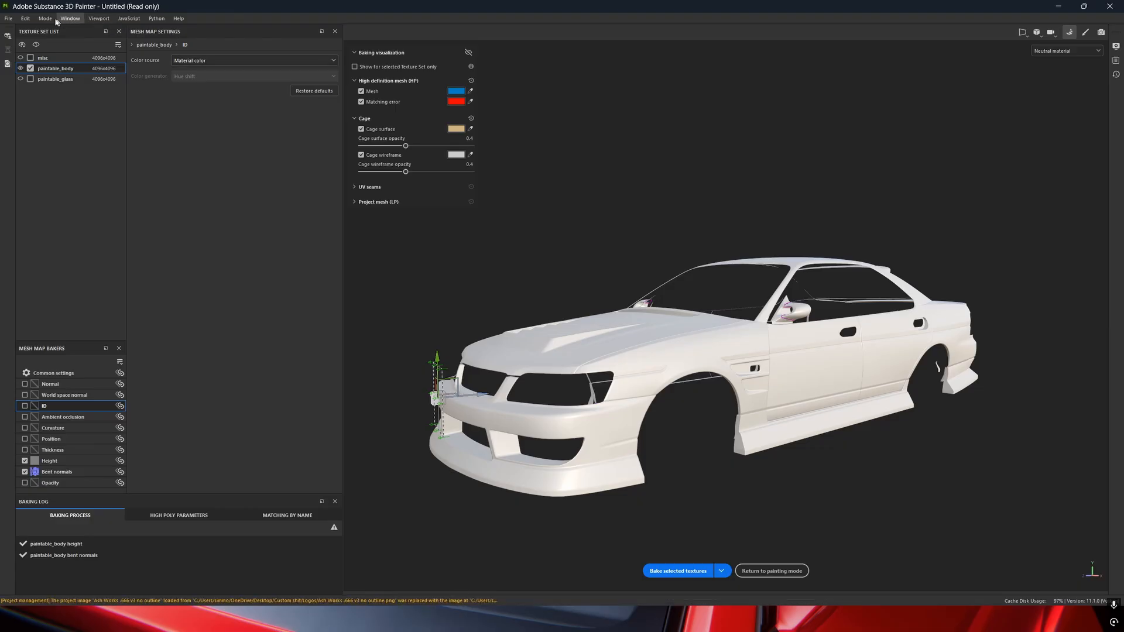
left_click(45, 18)
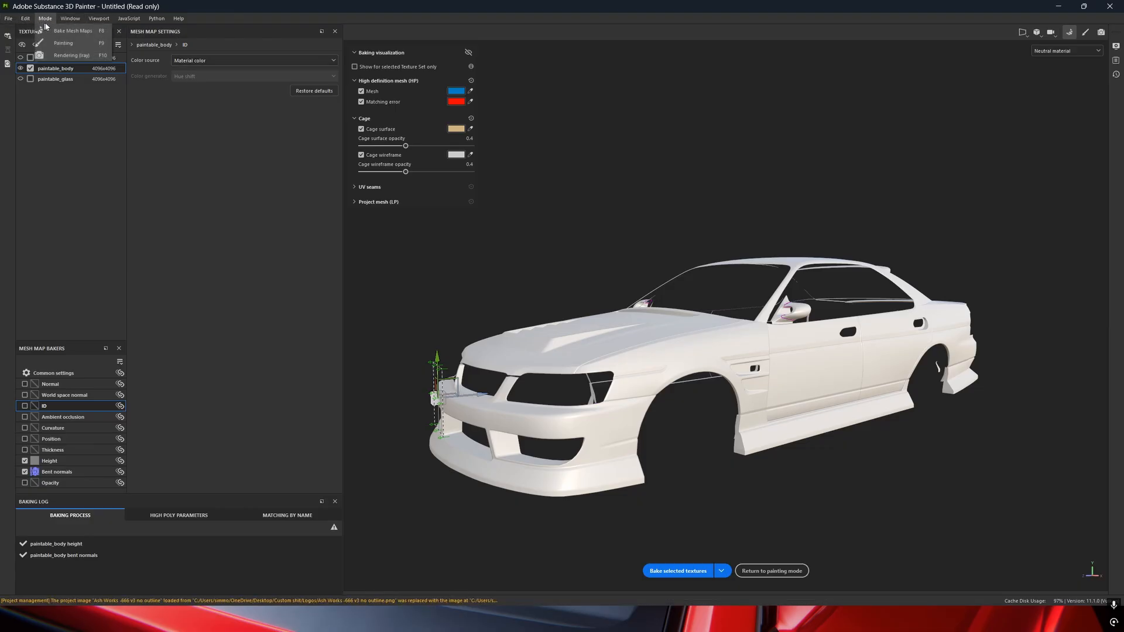
left_click(56, 44)
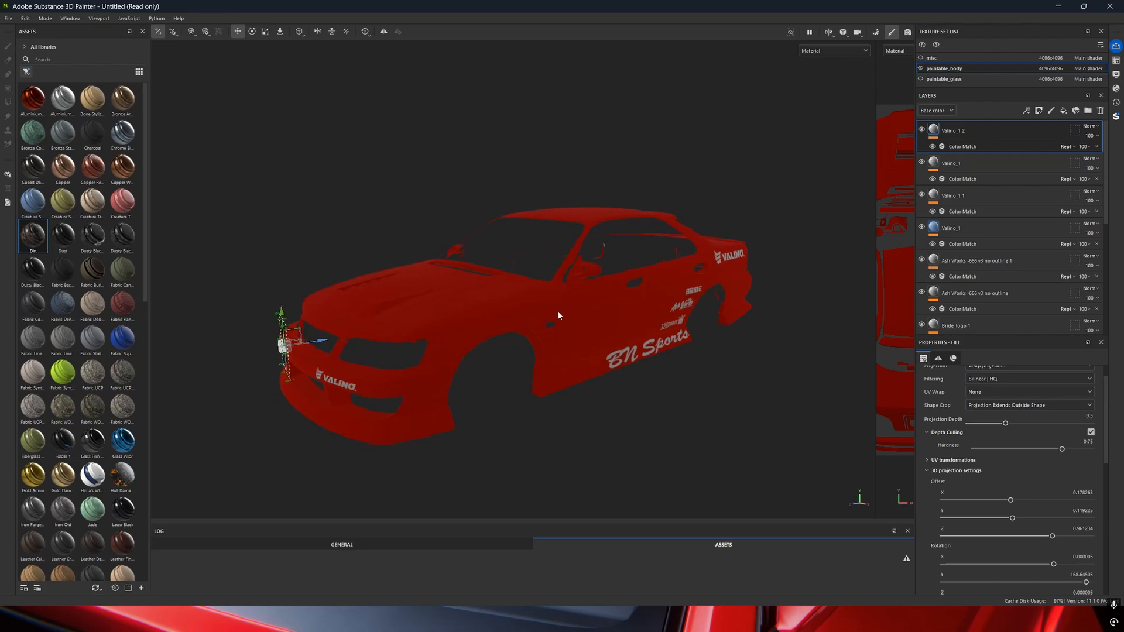
Search the assets for "PLASTIC" and add the Plastic Dusty smart material above all logo layers.
scroll(69, 253, "down", 10)
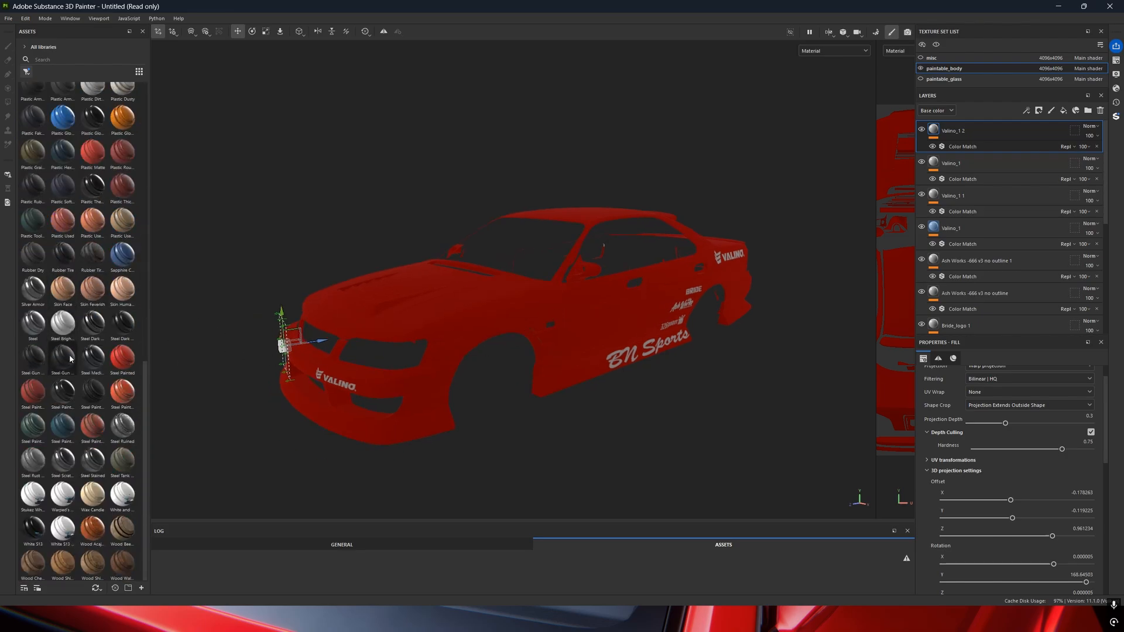
scroll(59, 293, "up", 10)
left_click(51, 63)
type("PLASTI")
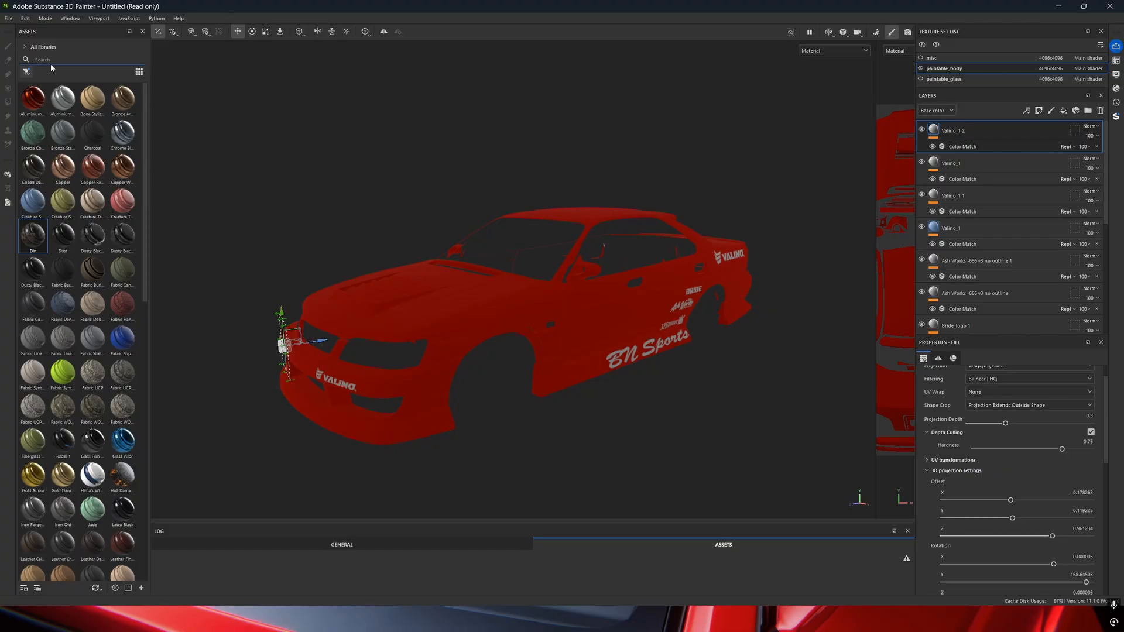
type("C")
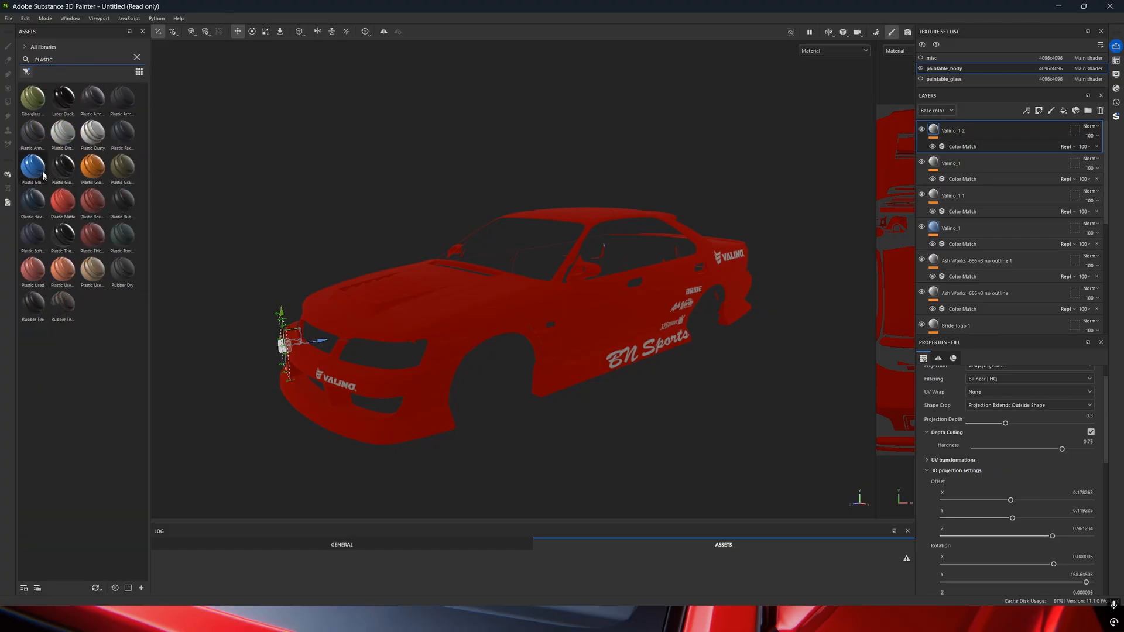
left_click_drag(93, 132, 986, 129)
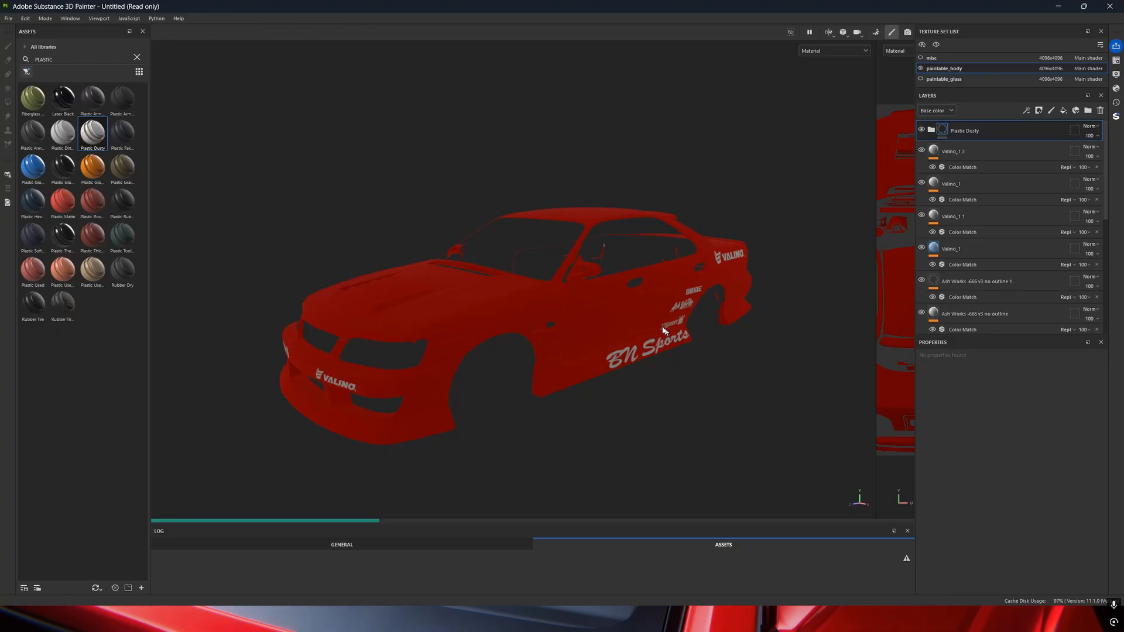
Lower the Plastic Dusty layer's opacity to 20 and inspect the finish over the car body.
left_click_drag(666, 332, 563, 247, "alt")
scroll(557, 294, "up", 3)
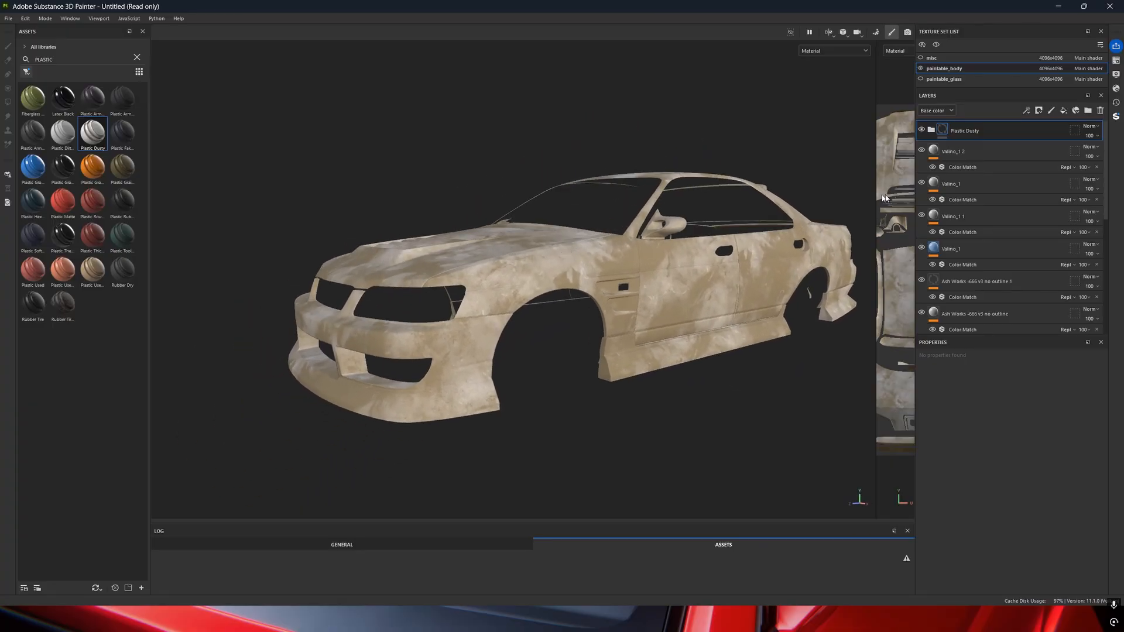
left_click(1090, 135)
left_click_drag(1110, 154, 1091, 154)
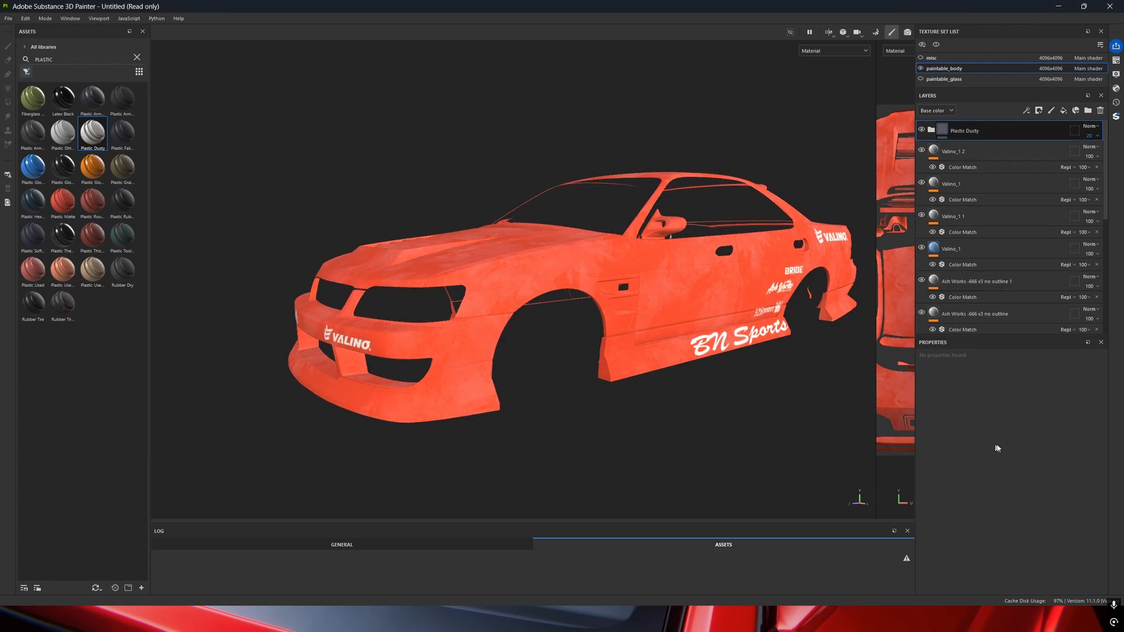
left_click_drag(585, 434, 427, 263, "alt")
scroll(595, 261, "down", 4)
middle_click_drag(427, 264, 527, 226, "alt")
left_click_drag(527, 226, 572, 258, "alt")
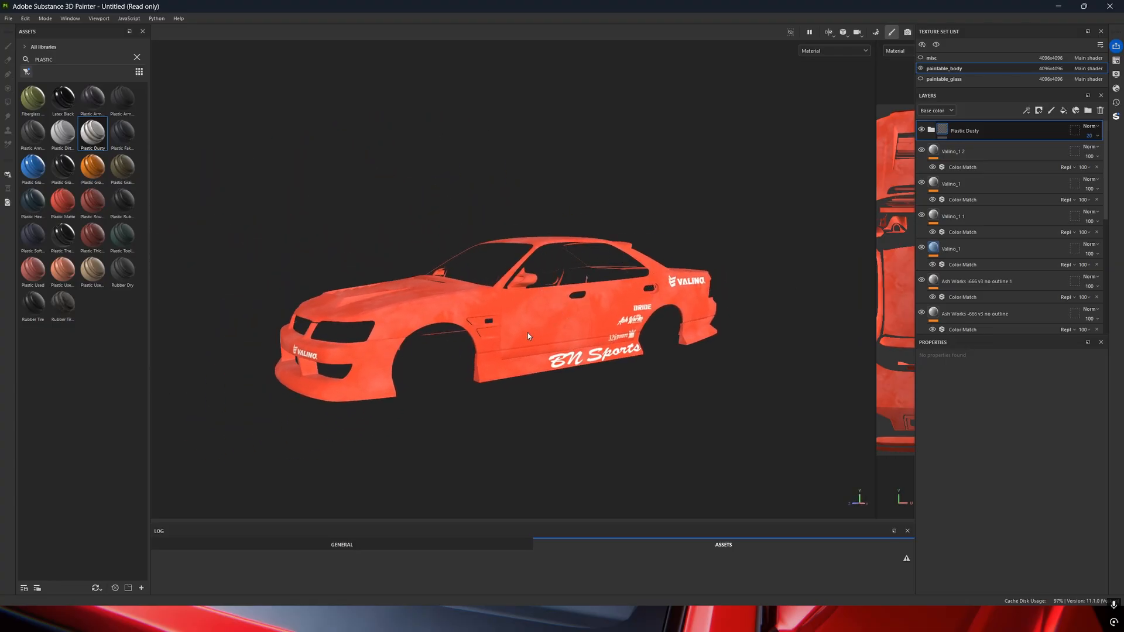
Expand the Plastic Dusty group and examine the Mask Builder generator settings of its Dust and Dirt Edges layers.
left_click(931, 130)
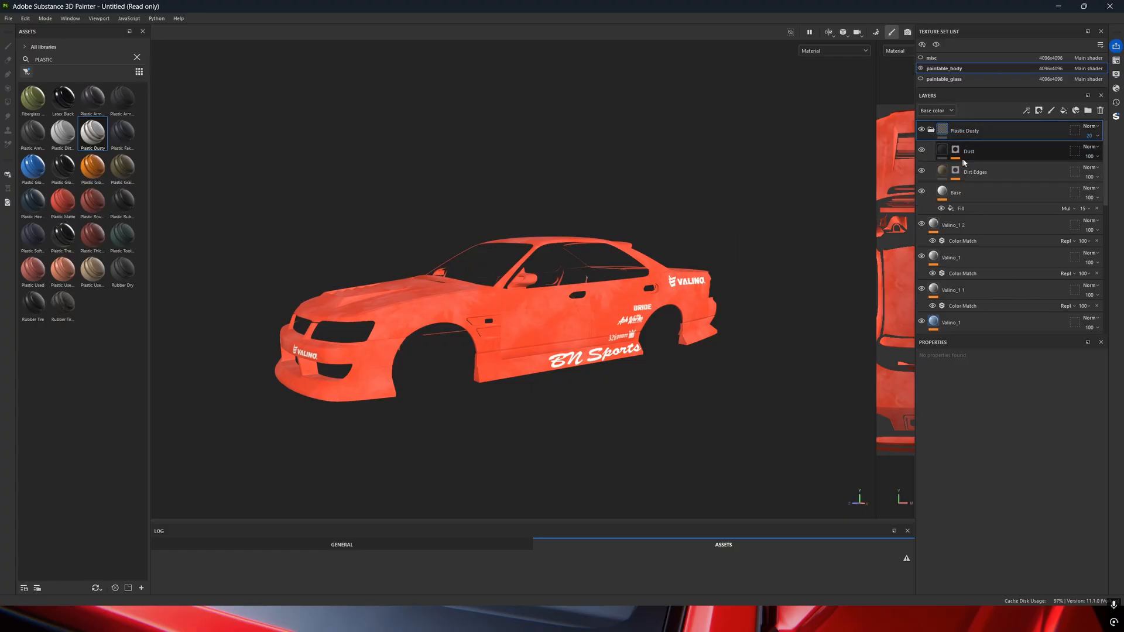
left_click(977, 151)
left_click(960, 155)
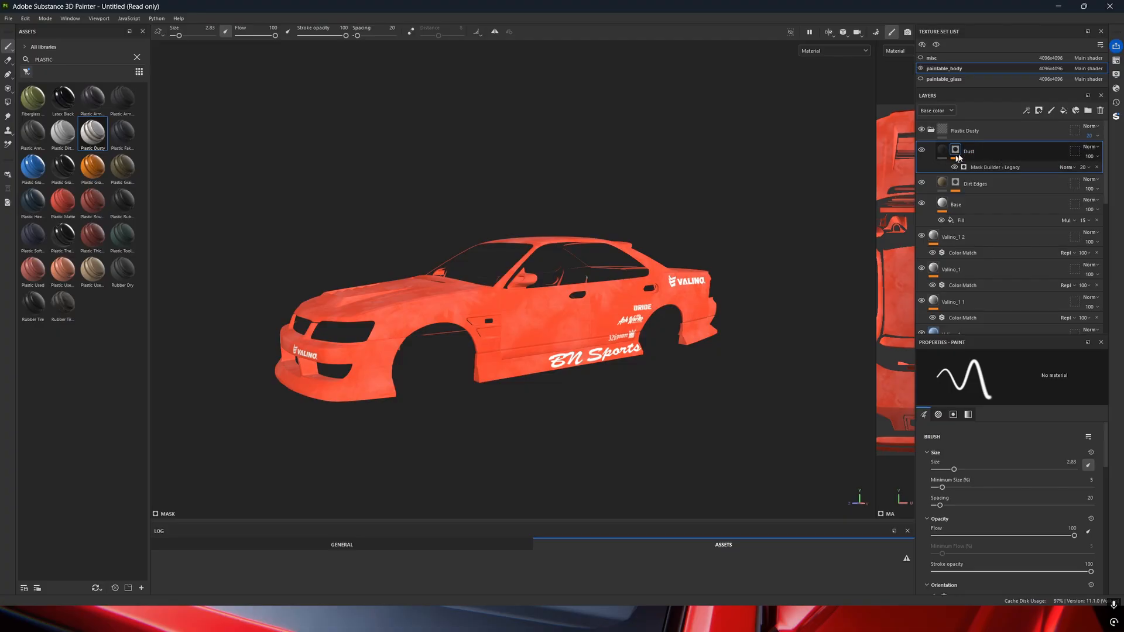
left_click(984, 169)
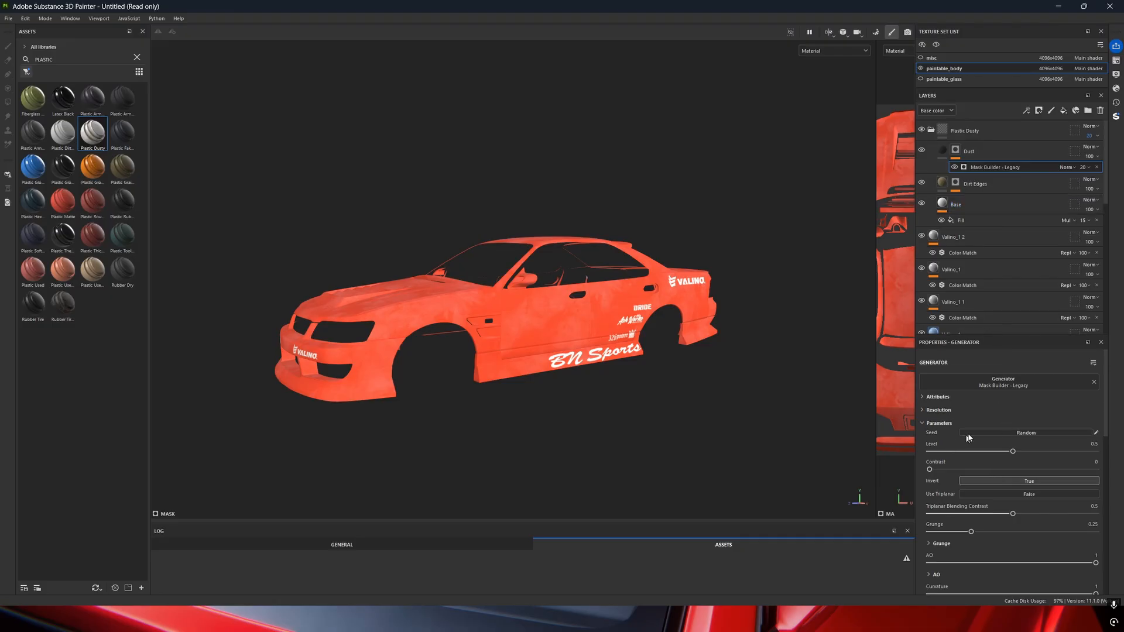
scroll(1008, 492, "down", 5)
scroll(1008, 491, "up", 5)
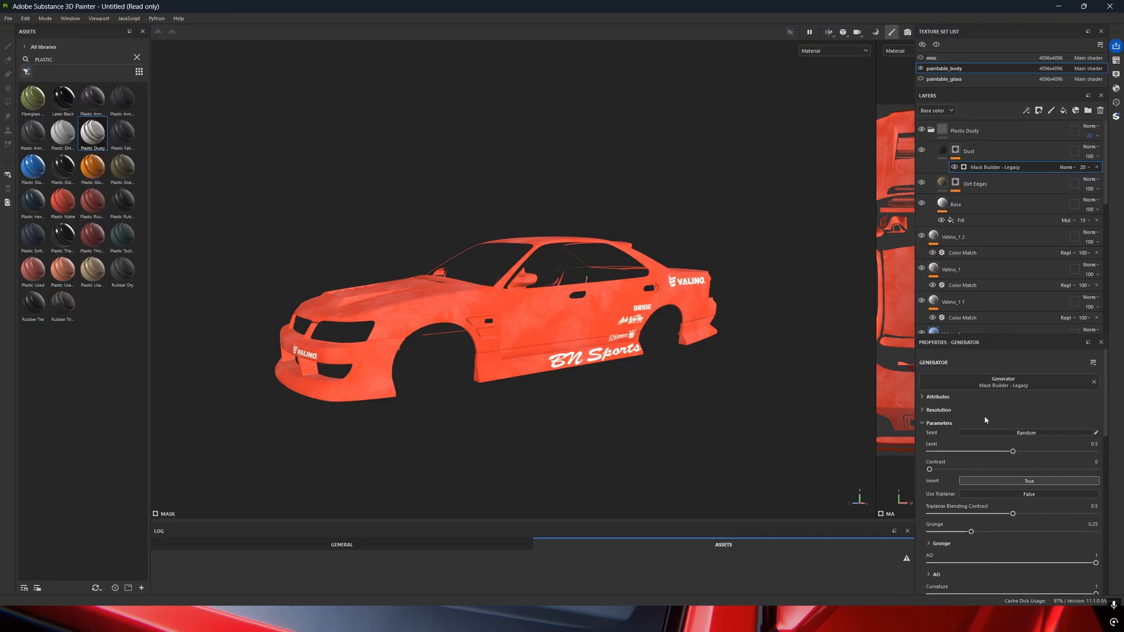
left_click(953, 184)
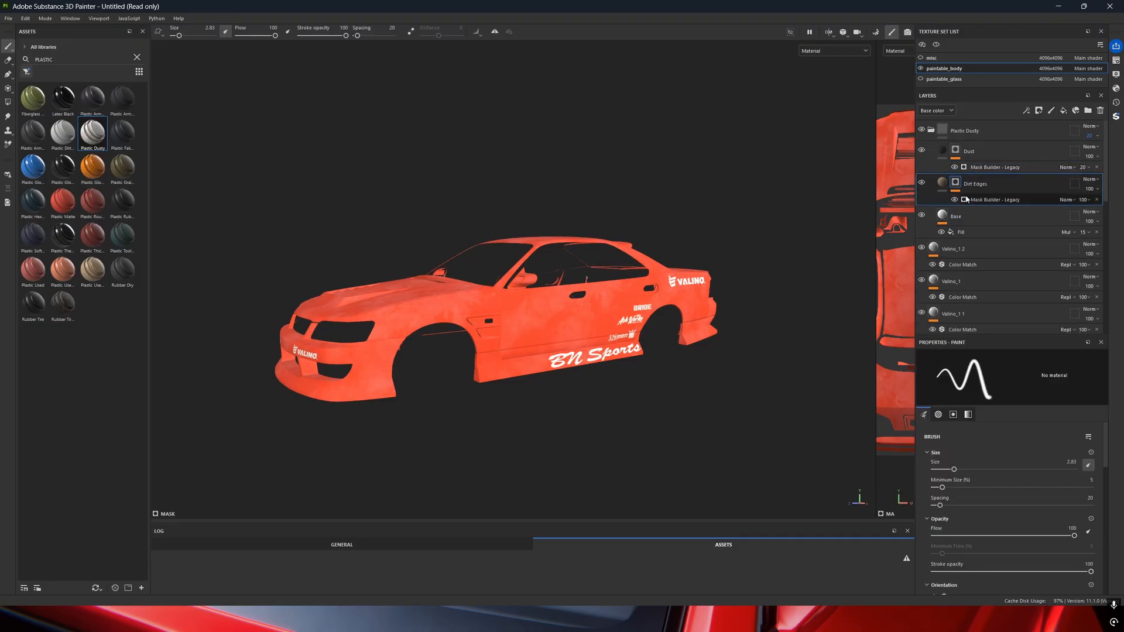
left_click(976, 200)
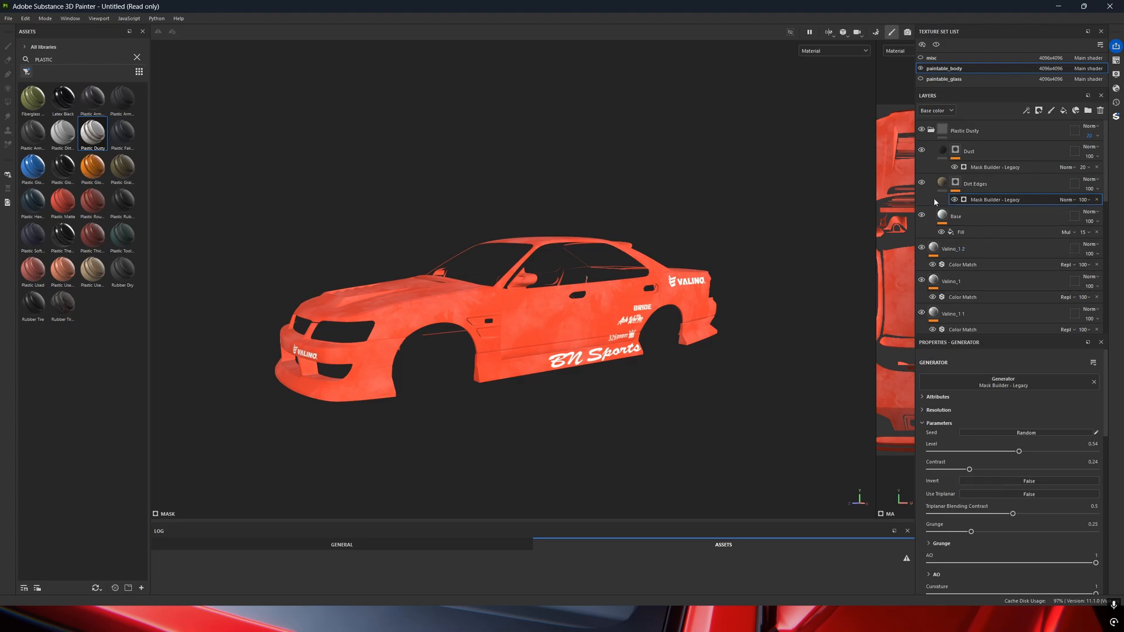
Try red FF0000 as the base color of Plastic Dusty's Base layer and check the tint on the car's front.
left_click(956, 216)
left_click(1017, 544)
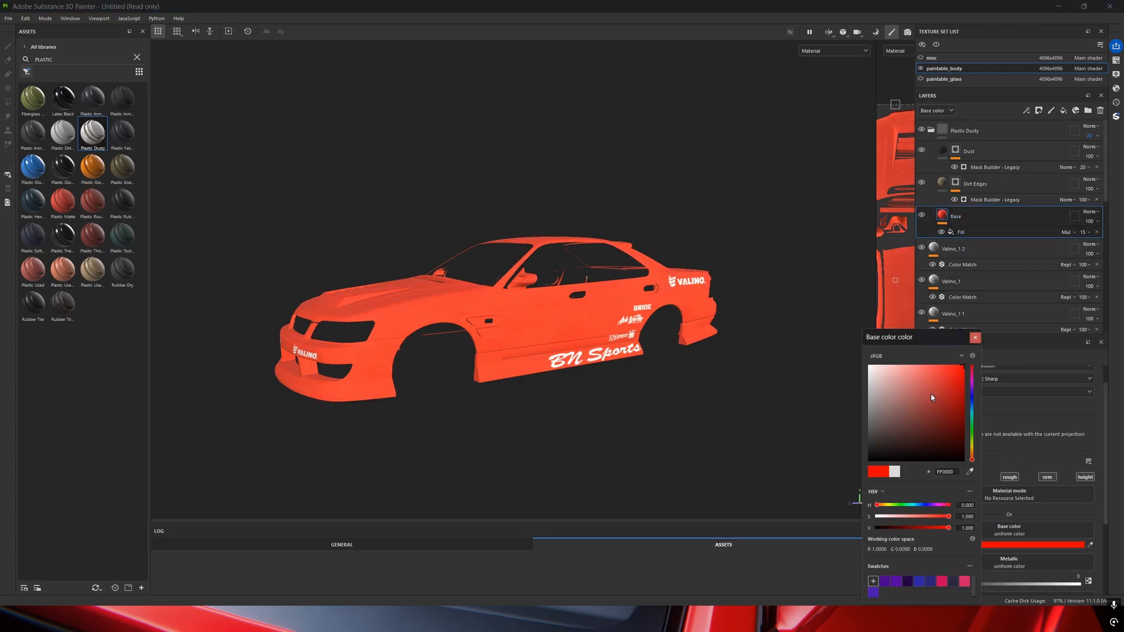
scroll(439, 300, "up", 5)
left_click_drag(442, 298, 625, 344, "alt")
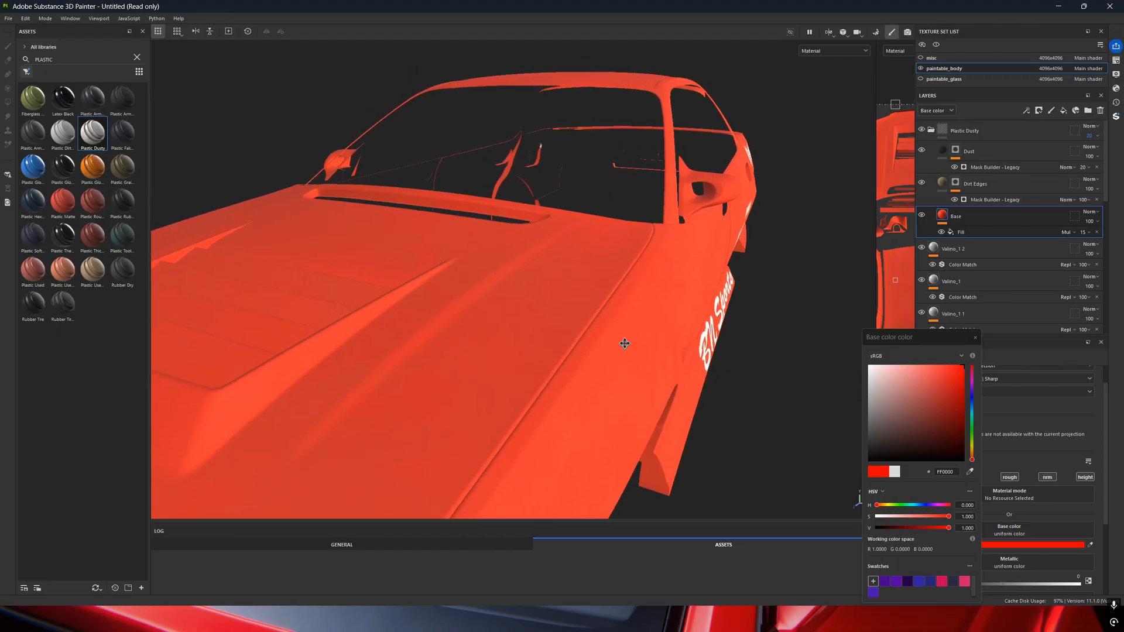
right_click_drag(625, 344, 507, 304, "alt")
mouse_move(507, 304)
left_mouse_down("alt")
mouse_move(507, 324)
mouse_move(494, 305)
left_mouse_up("alt")
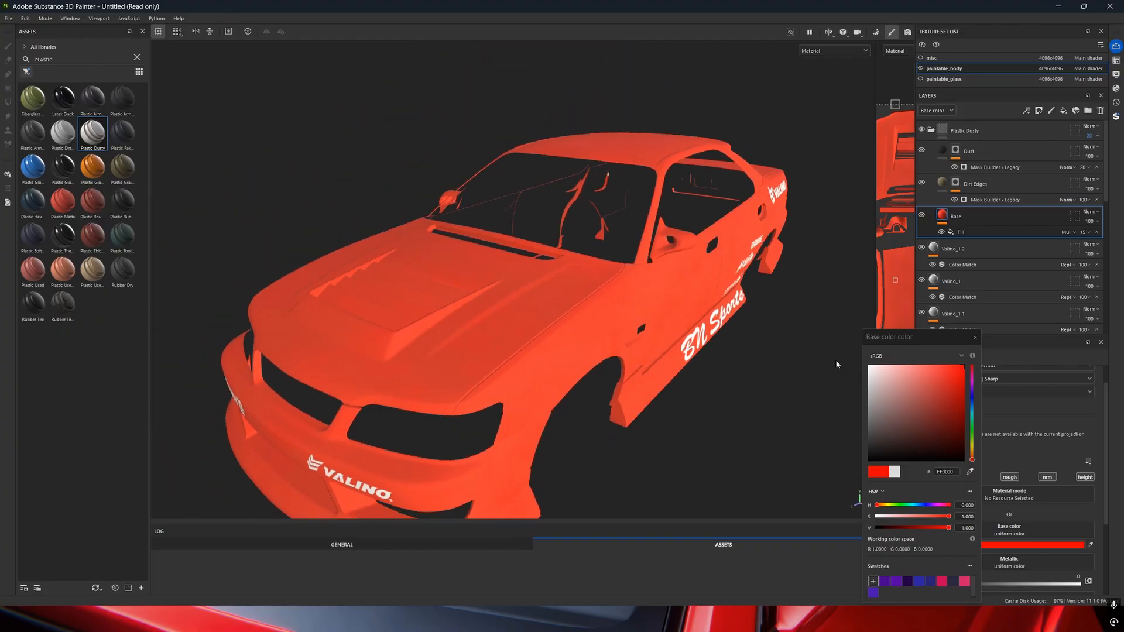
Try a neutral grey 818181 as the Base layer's base color and view the car from the side.
left_click_drag(936, 377, 655, 289)
middle_click_drag(655, 289, 642, 295, "alt")
left_click_drag(642, 295, 599, 334, "alt")
scroll(604, 284, "down", 4)
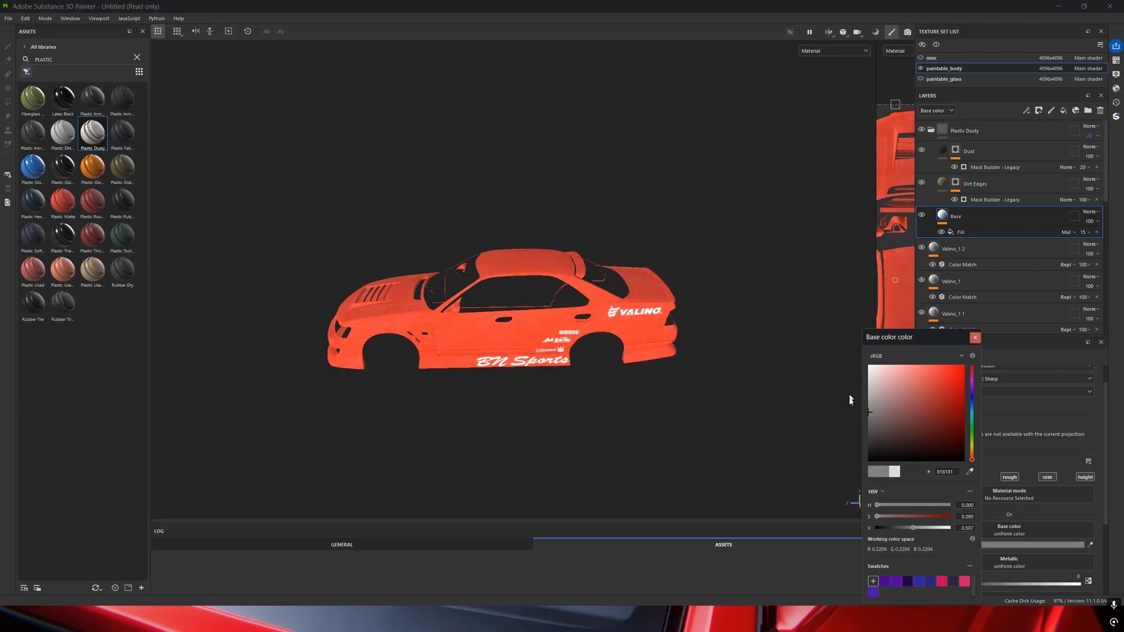
Try yellow FFD900 as the Base layer's base color and check how it tints the body.
left_click_drag(970, 417, 970, 447)
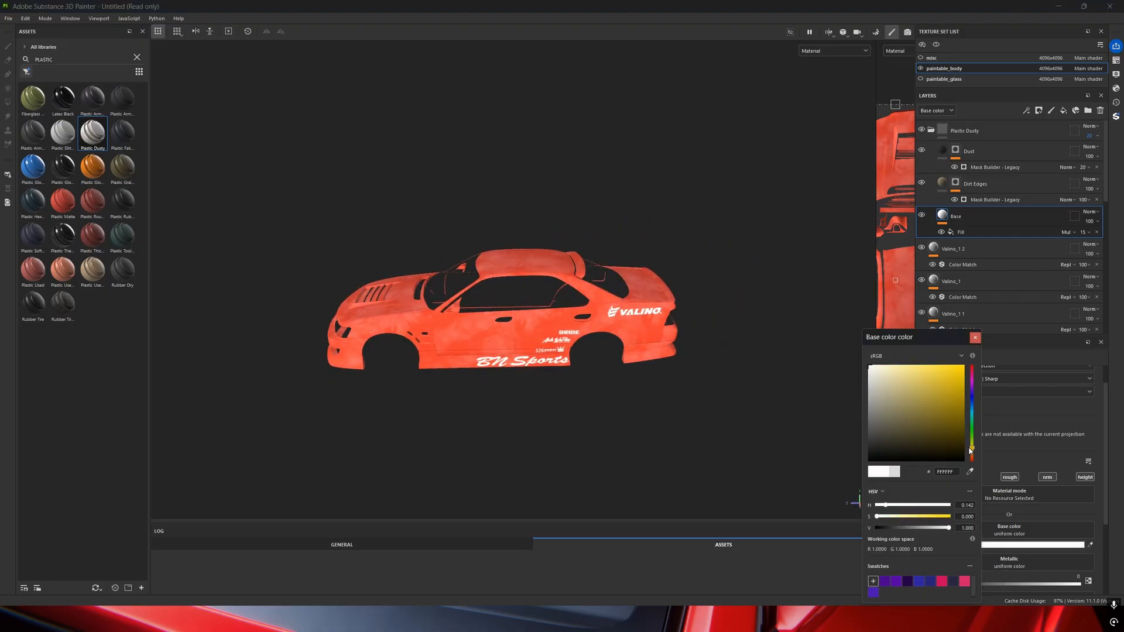
left_click(963, 366)
left_click_drag(515, 305, 638, 283, "alt")
scroll(556, 319, "up", 3)
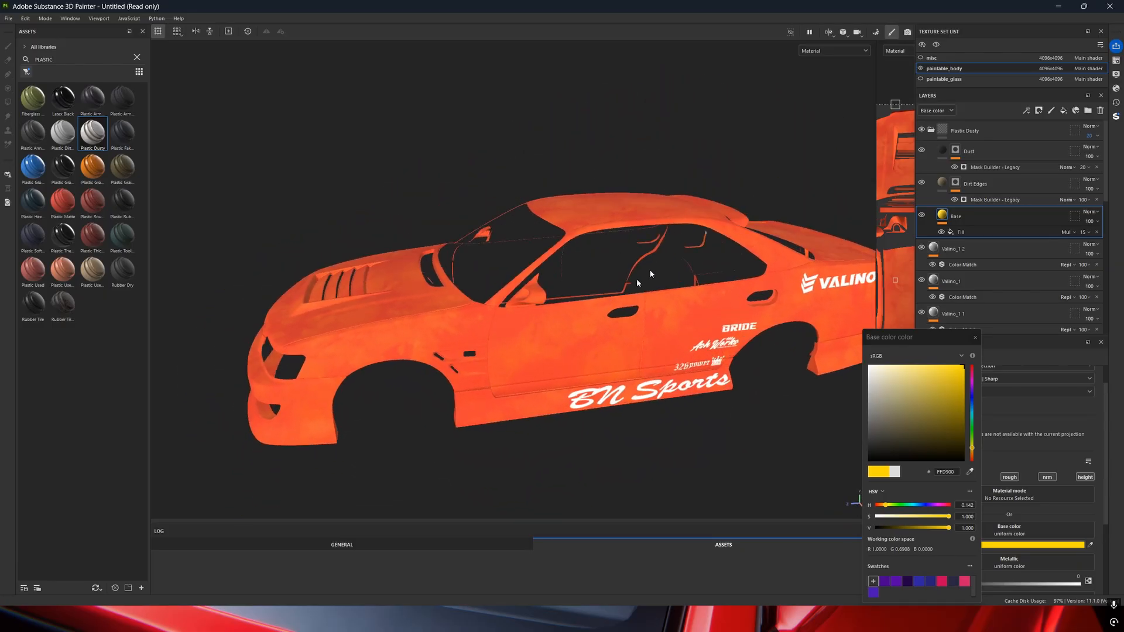
Collapse the Plastic Dusty group, give its Base layer a pale peach base color, and check the finish from the front.
left_click(930, 129)
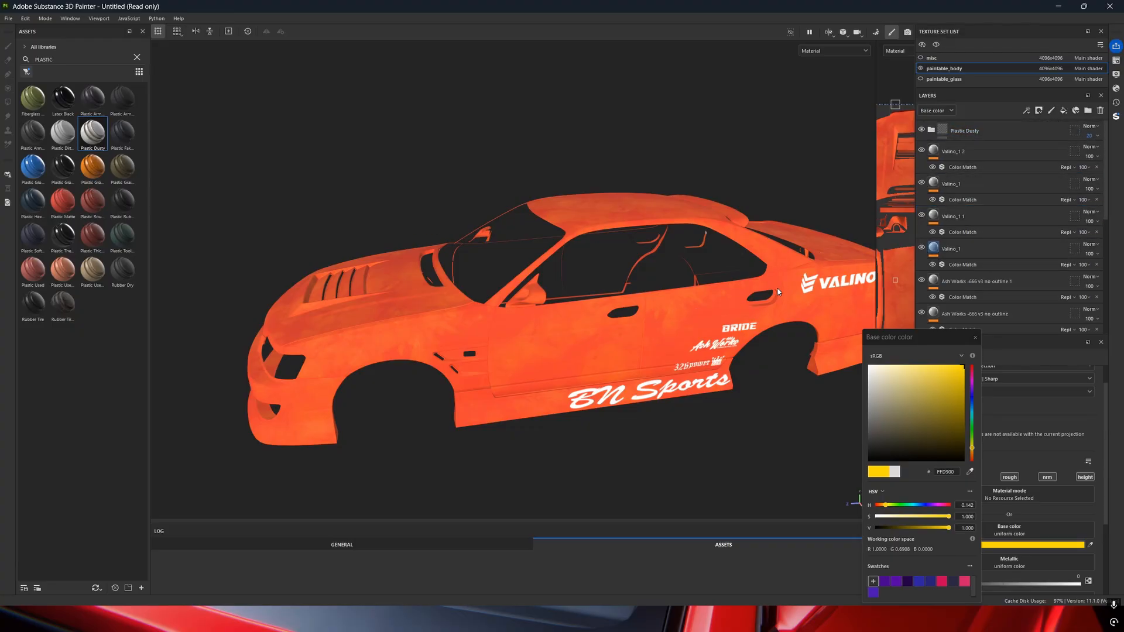
left_click_drag(605, 338, 555, 291, "alt")
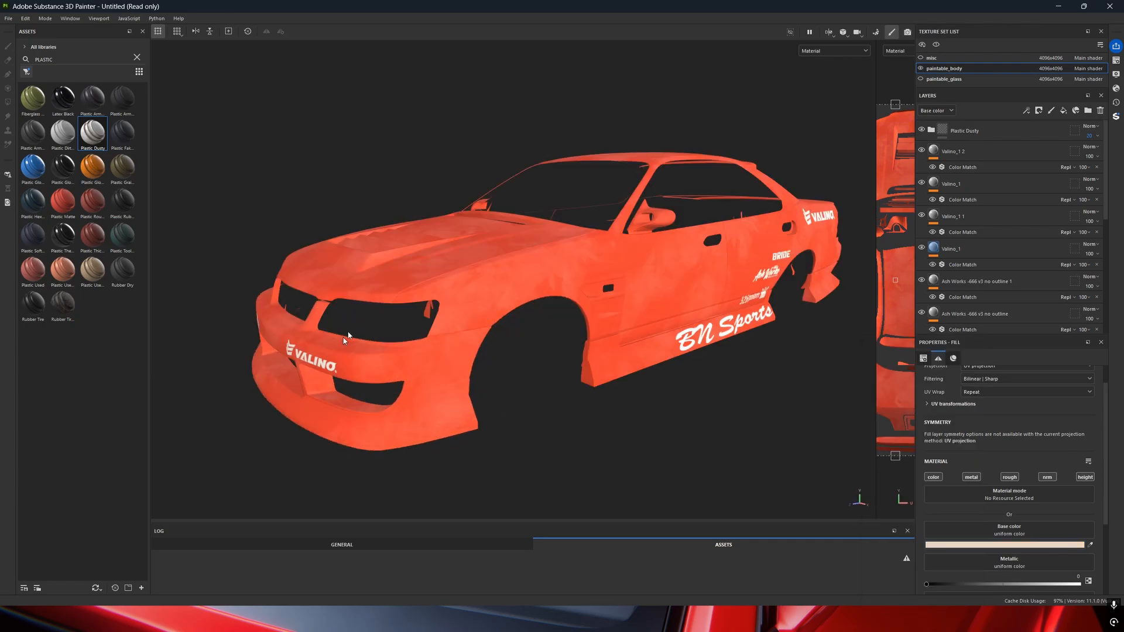
left_click_drag(481, 243, 373, 369, "alt")
Check the livery_template_build output folder and export only the paintable_body base color map as an 8-bit PNG.
left_click(8, 18)
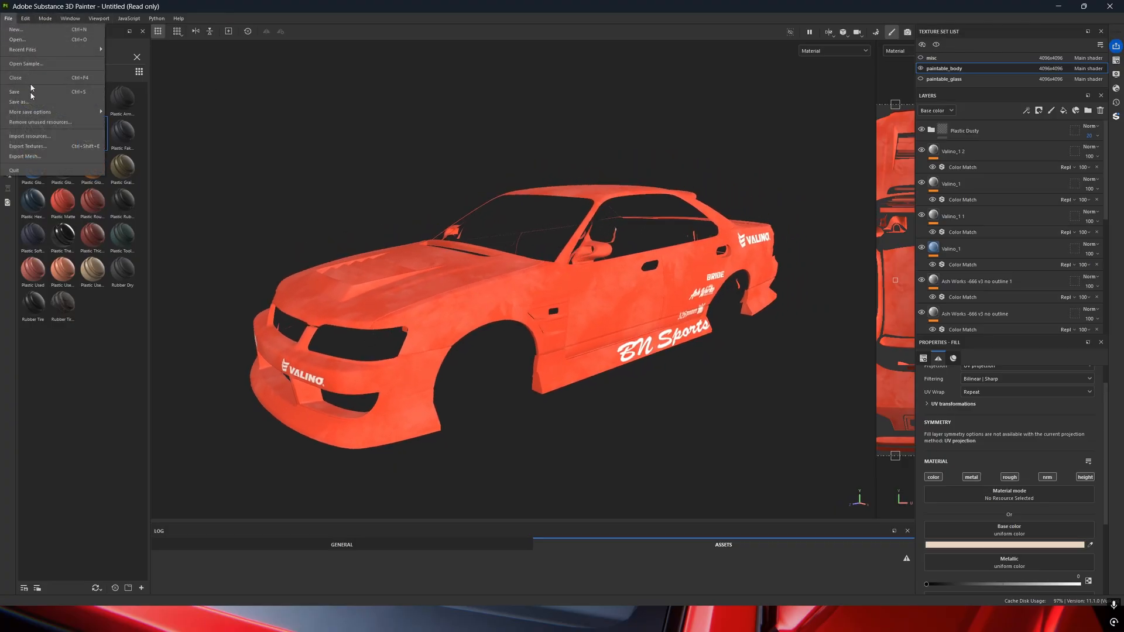
left_click(36, 147)
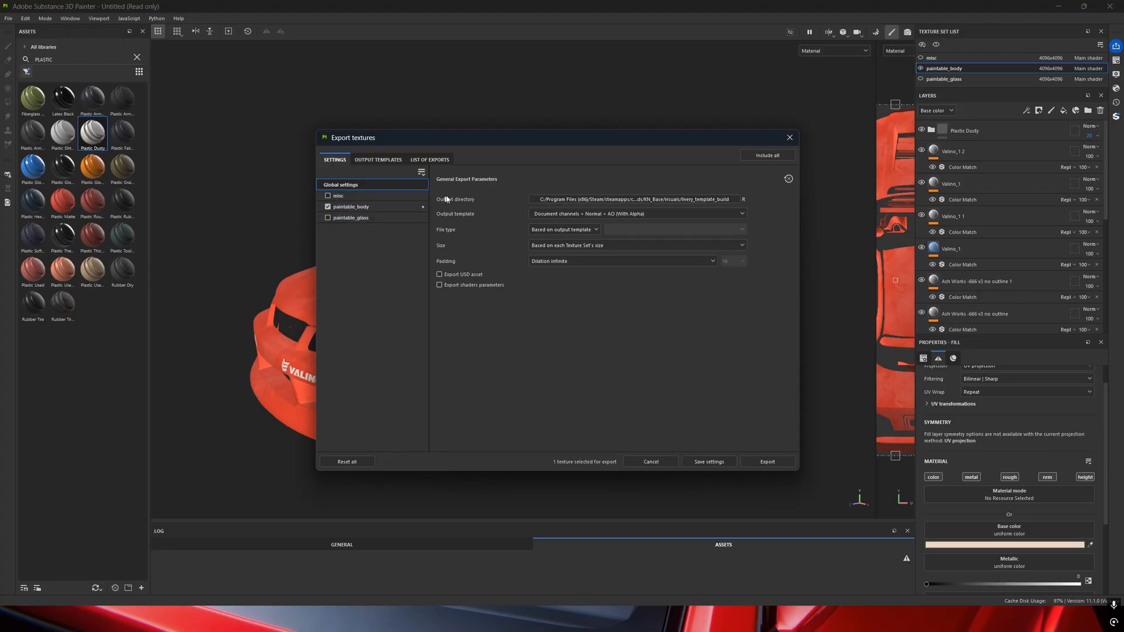
left_click(581, 199)
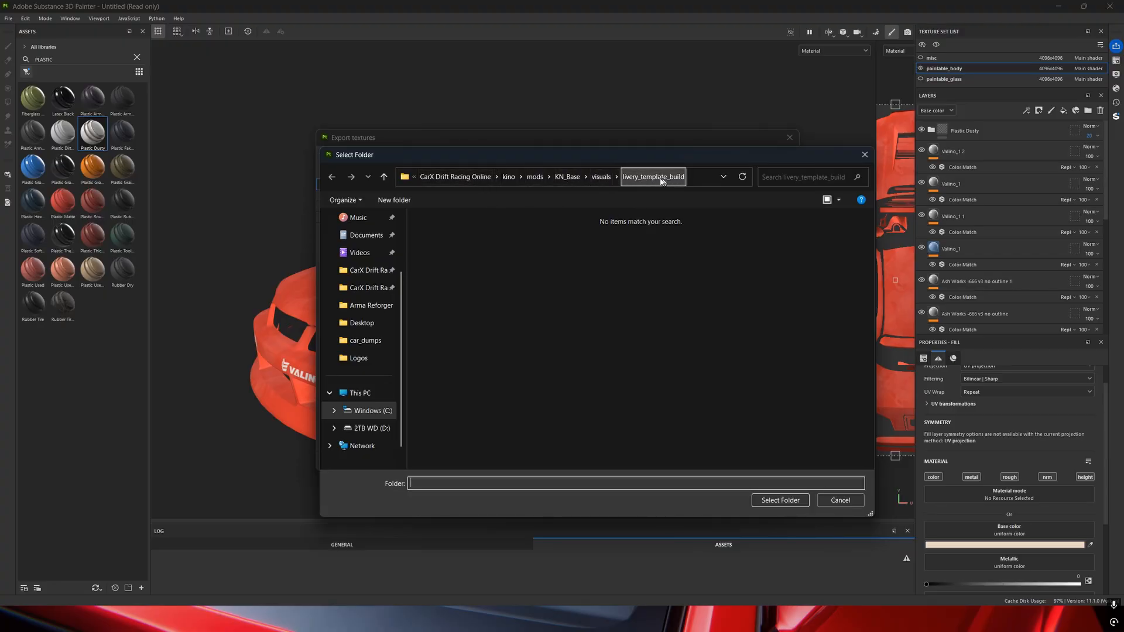
left_click(865, 154)
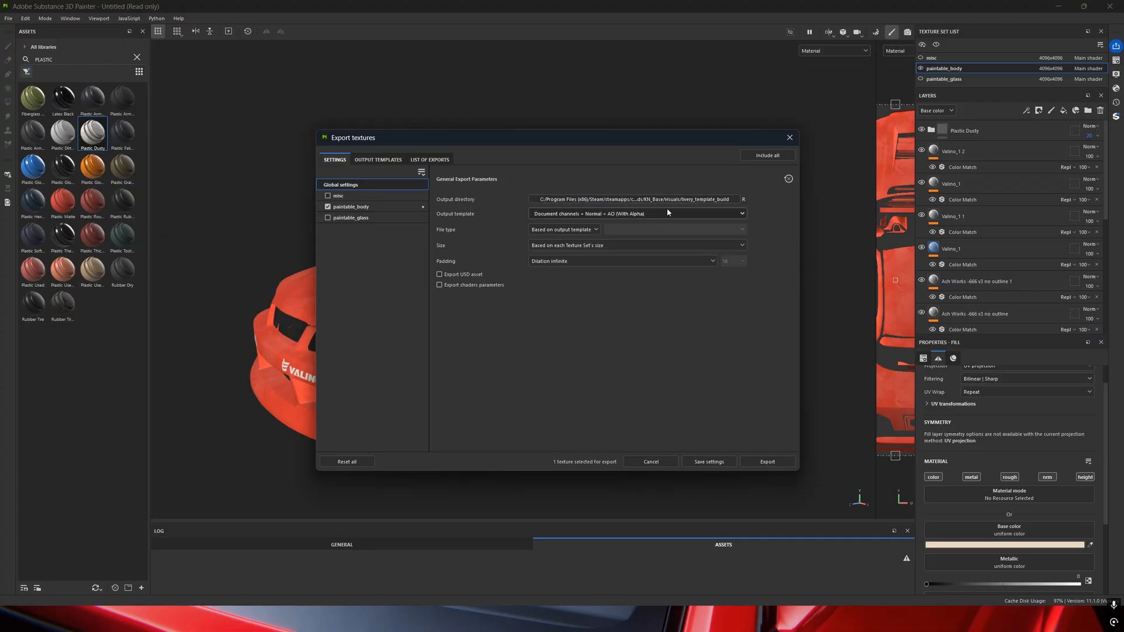
left_click(347, 208)
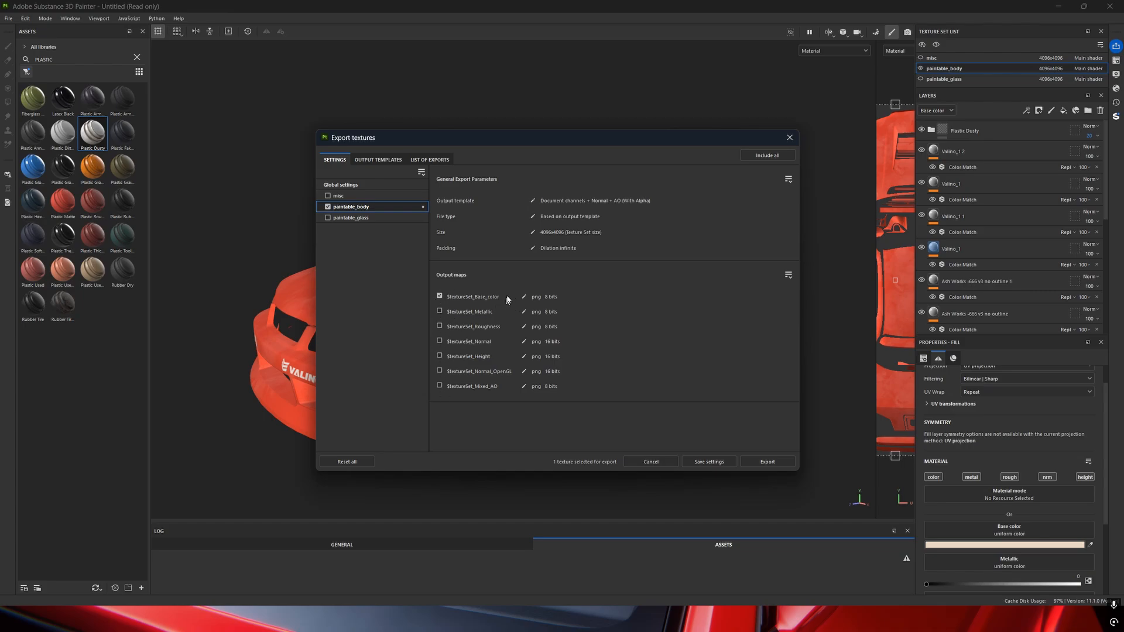
left_click(750, 462)
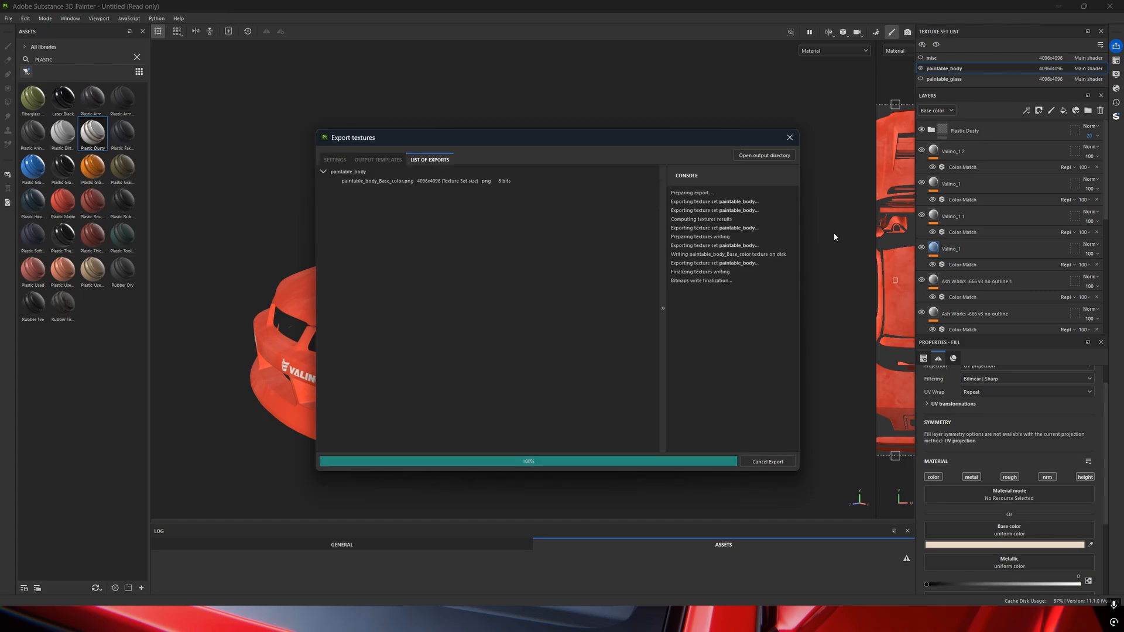
left_click(792, 138)
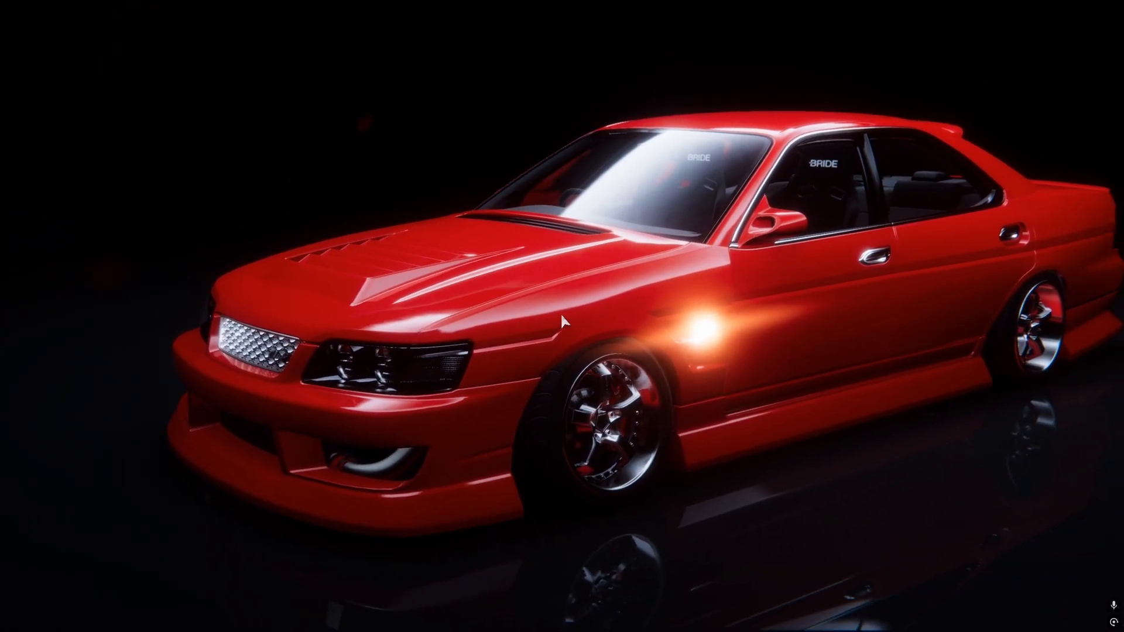
Switch to CarX Drift Racing Online and set the body texture to paintable_body_Base_color in the Kino livery template constructor.
key("Insert")
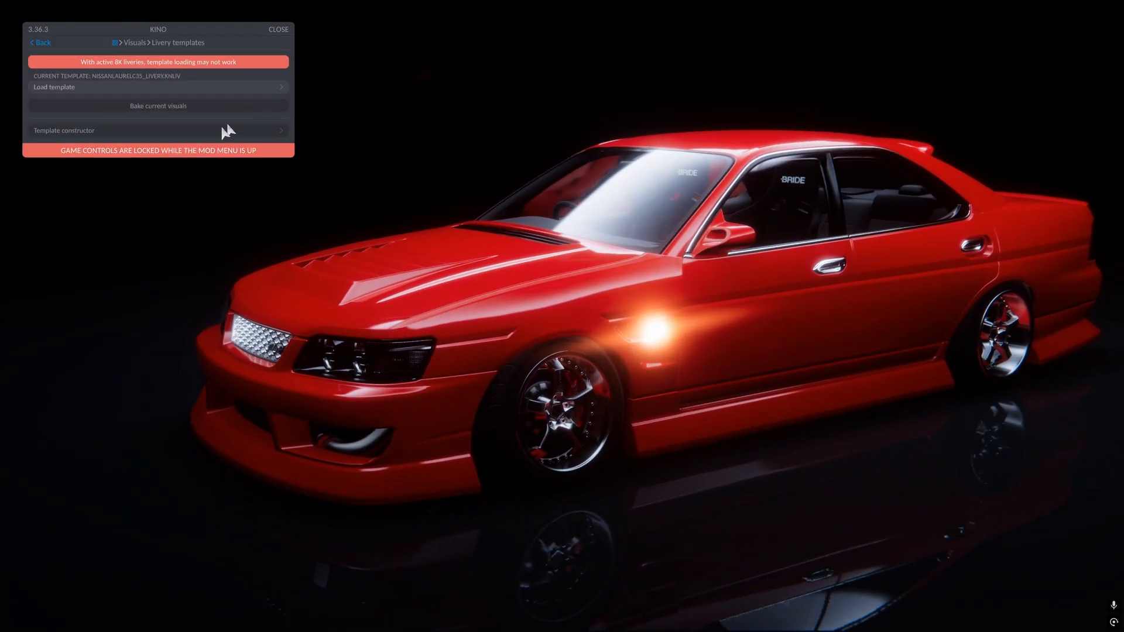
left_click(86, 130)
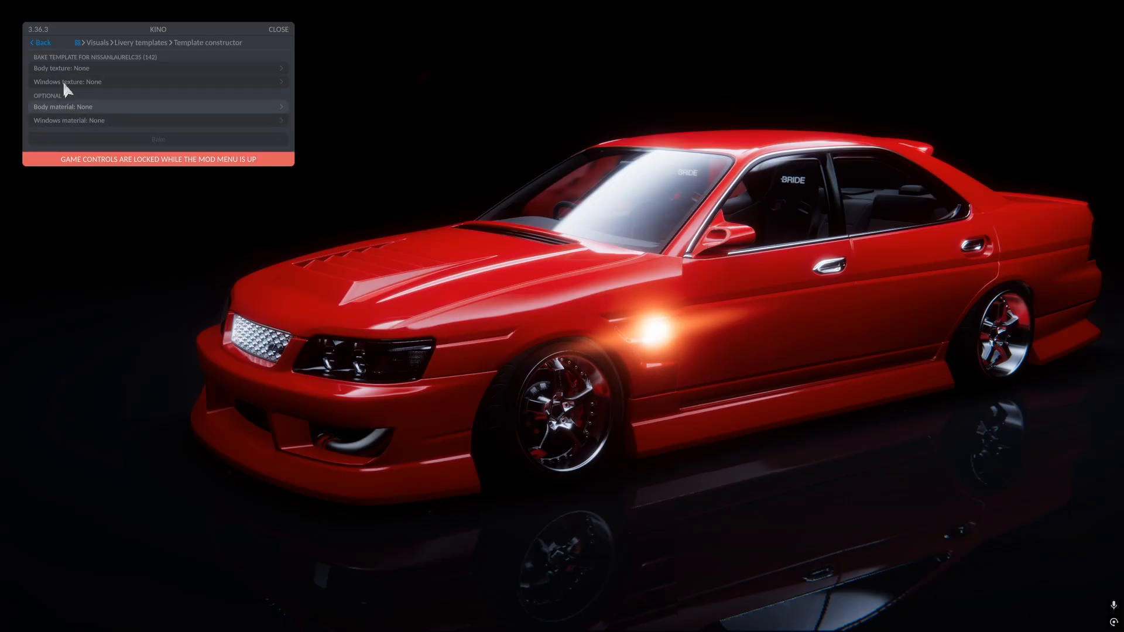
left_click(34, 44)
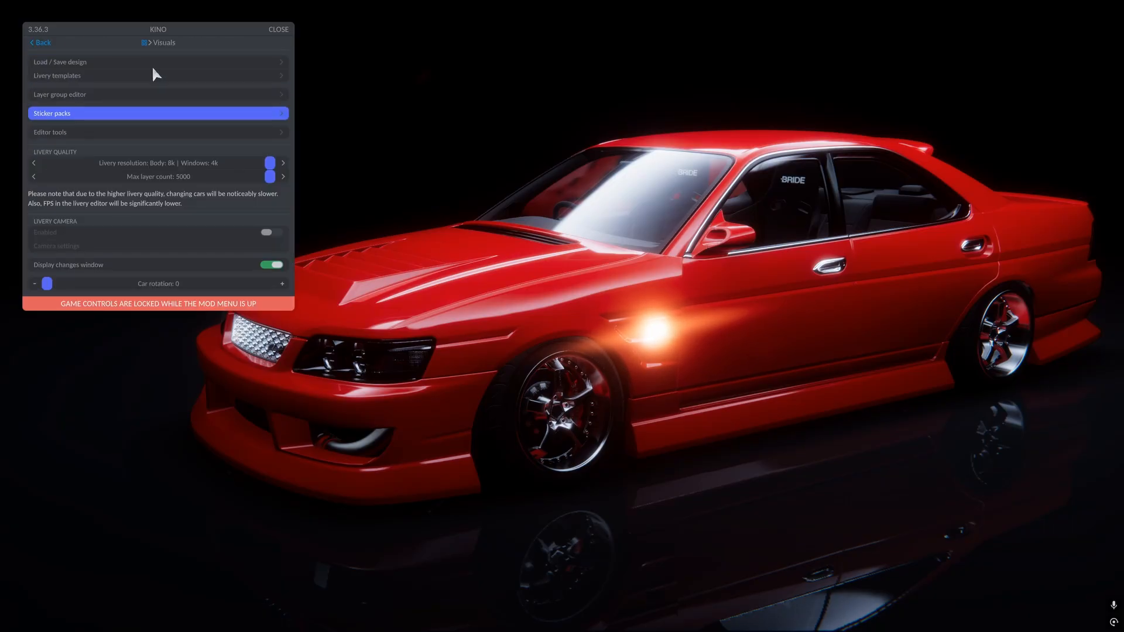
left_click(65, 76)
left_click(111, 131)
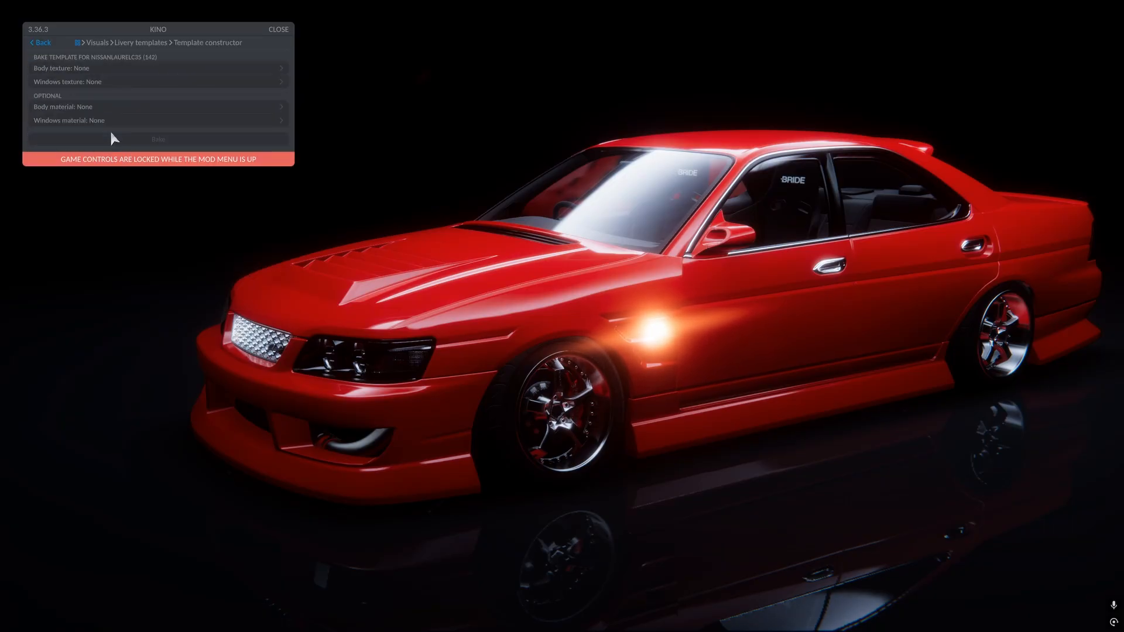
left_click(94, 69)
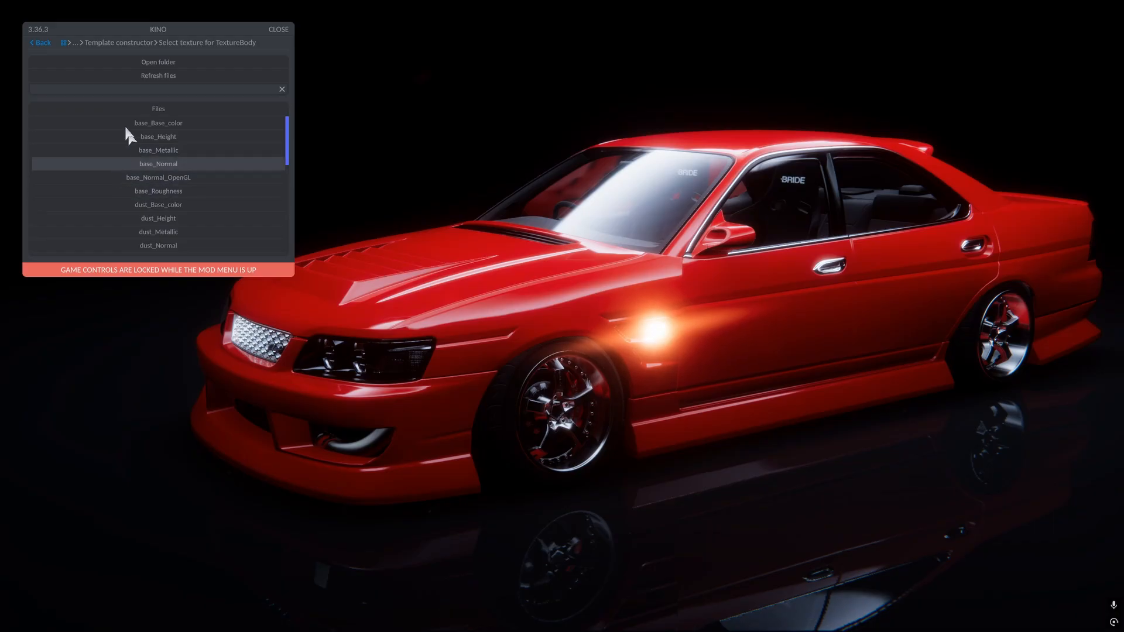
scroll(170, 197, "down", 6)
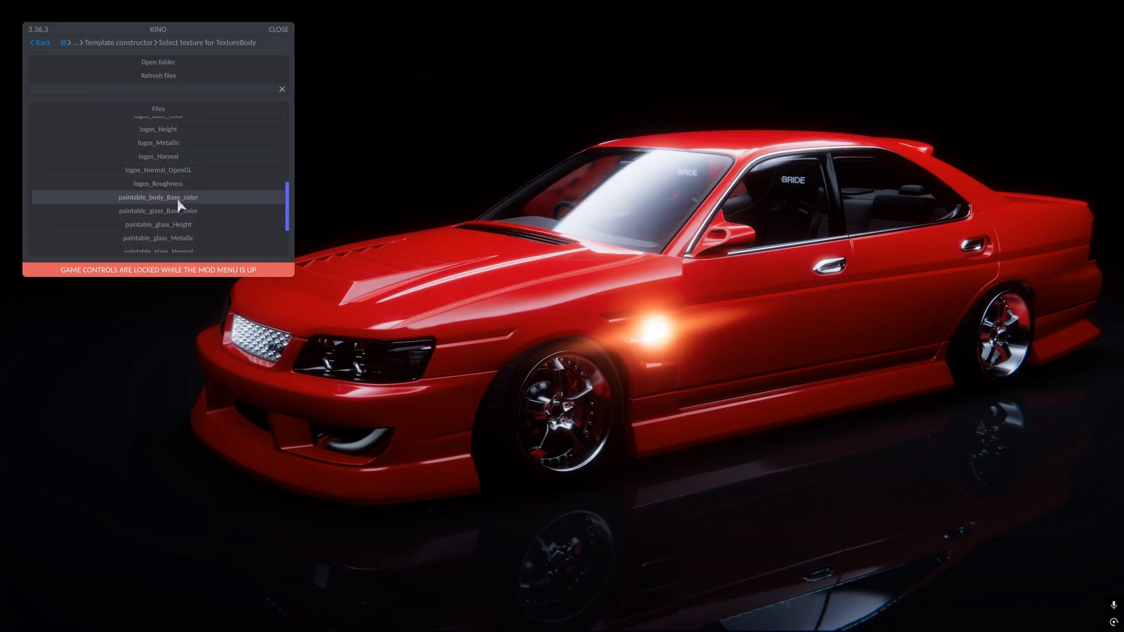
left_click(169, 198)
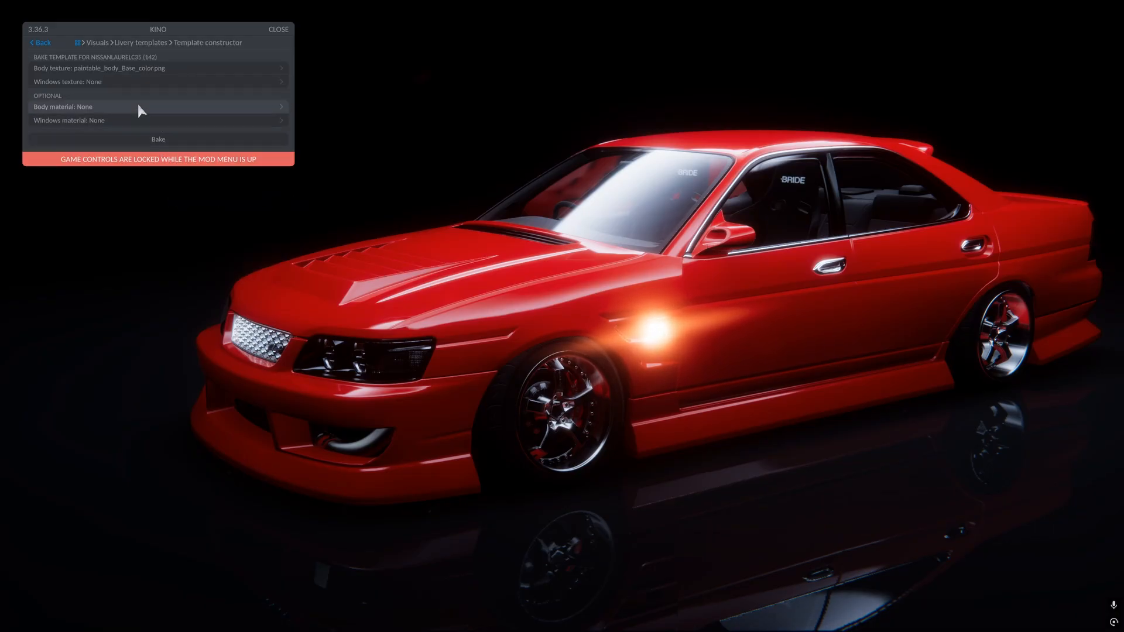
Set the template's optional body material to the super matte texture.
left_click(86, 109)
scroll(164, 180, "down", 3)
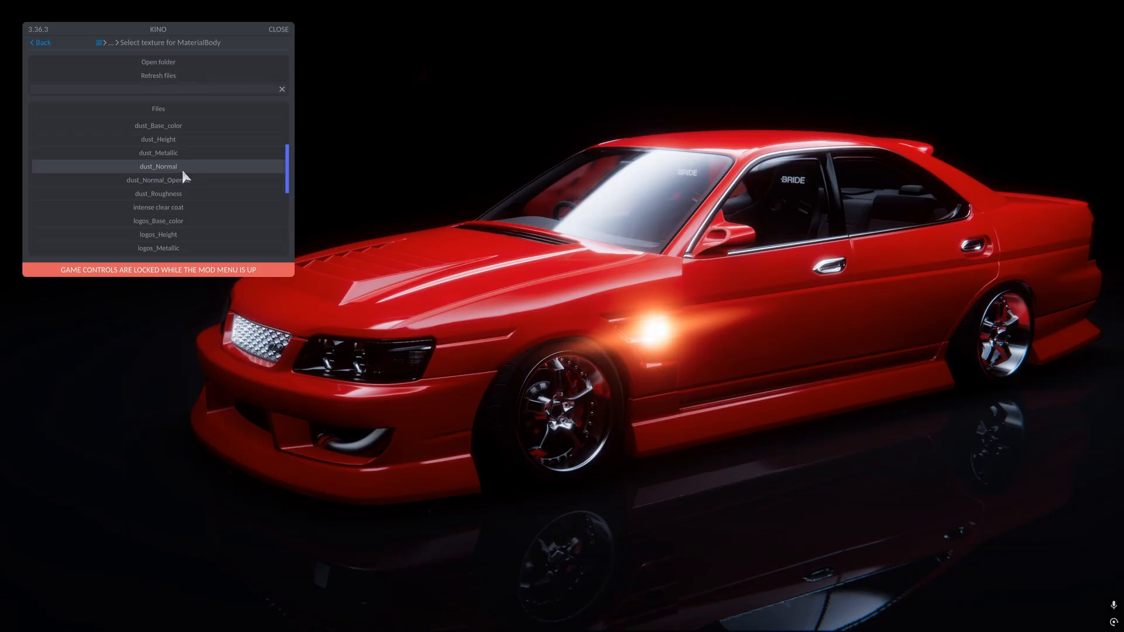
scroll(188, 176, "down", 10)
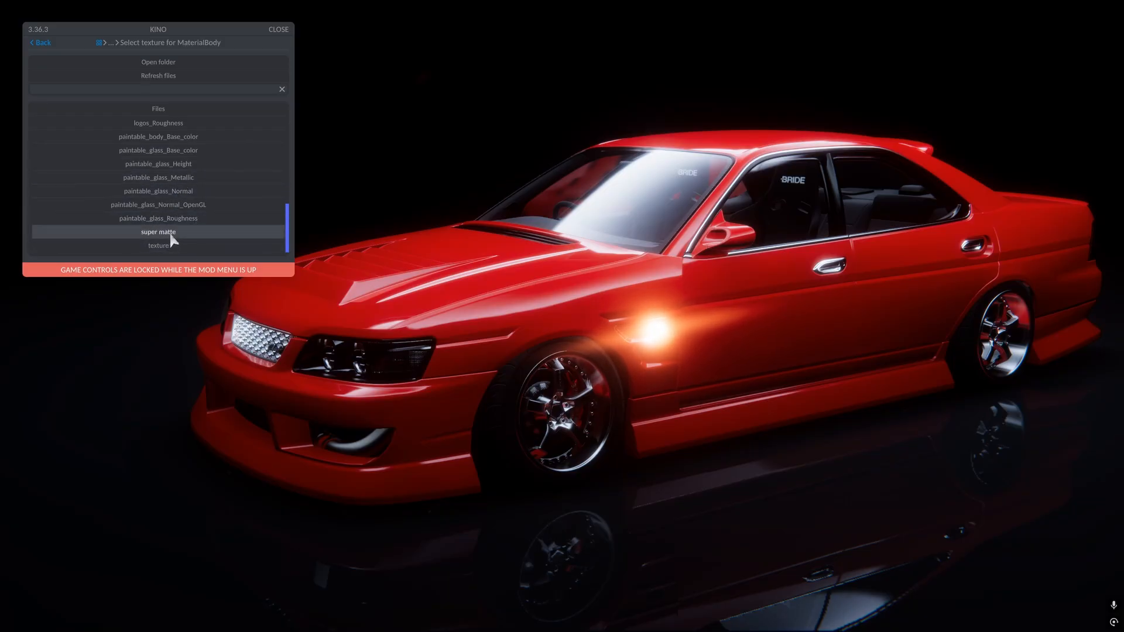
left_click(165, 232)
Bake the livery template and save it as nissanlaurelc35_livery1.
left_click(156, 138)
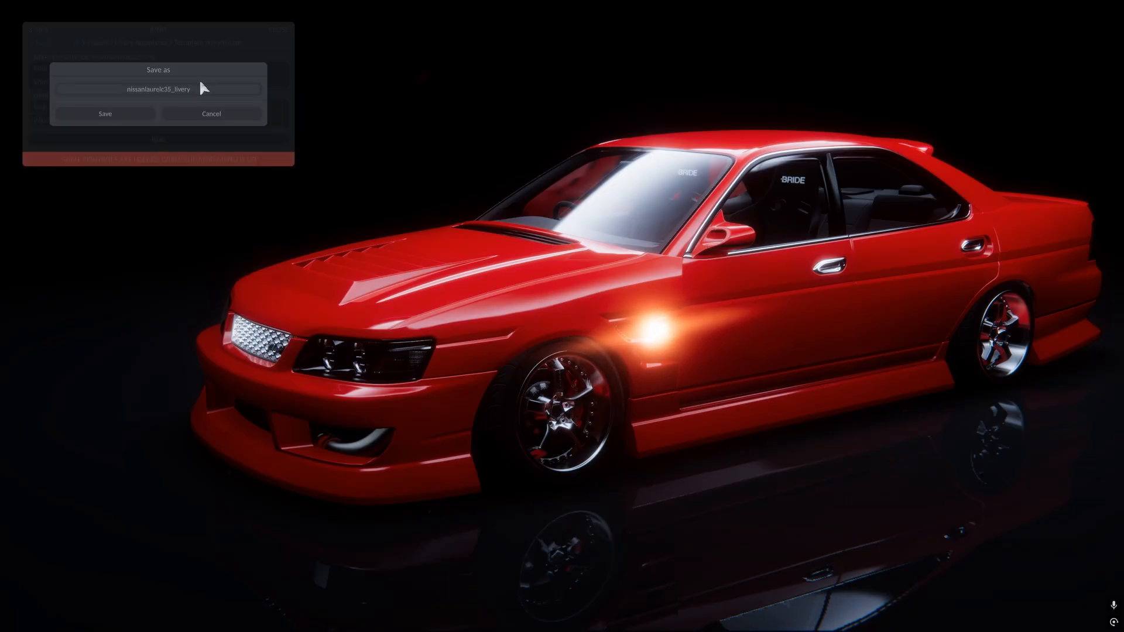
type("1")
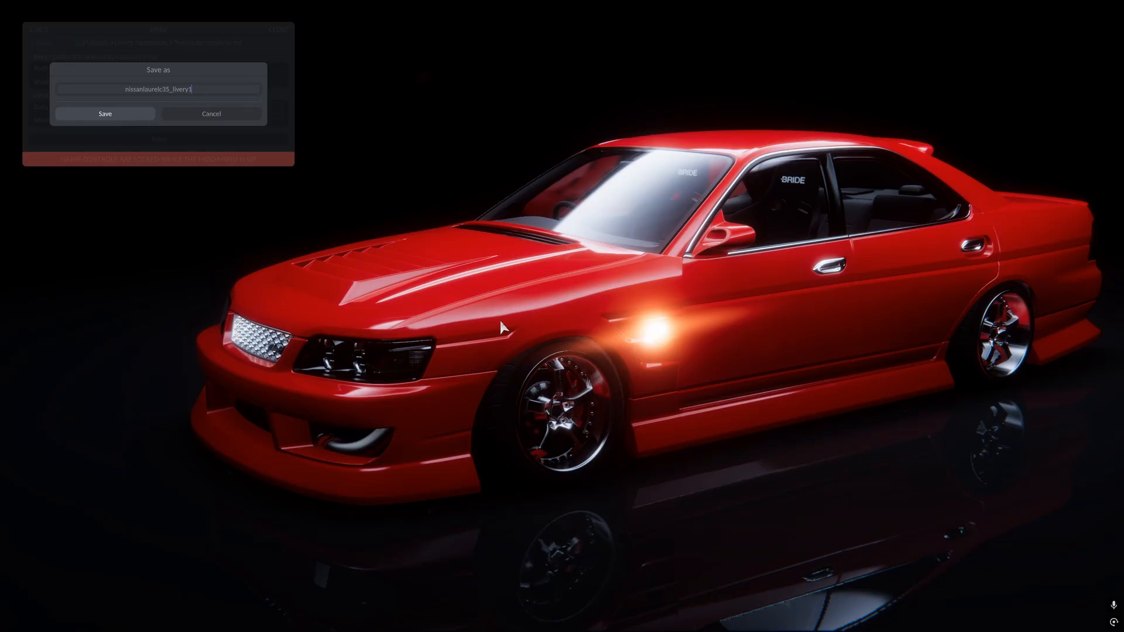
key("Return")
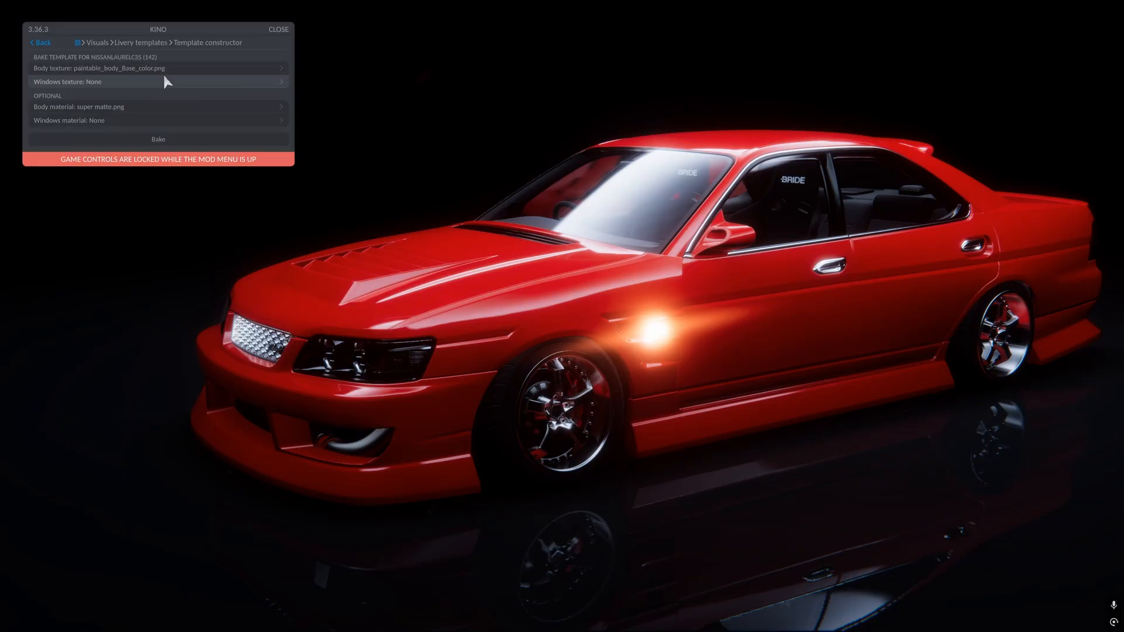
Load the nissanlaurelc35_livery1 template onto the car and close the mod menu.
left_click(44, 42)
left_click(107, 86)
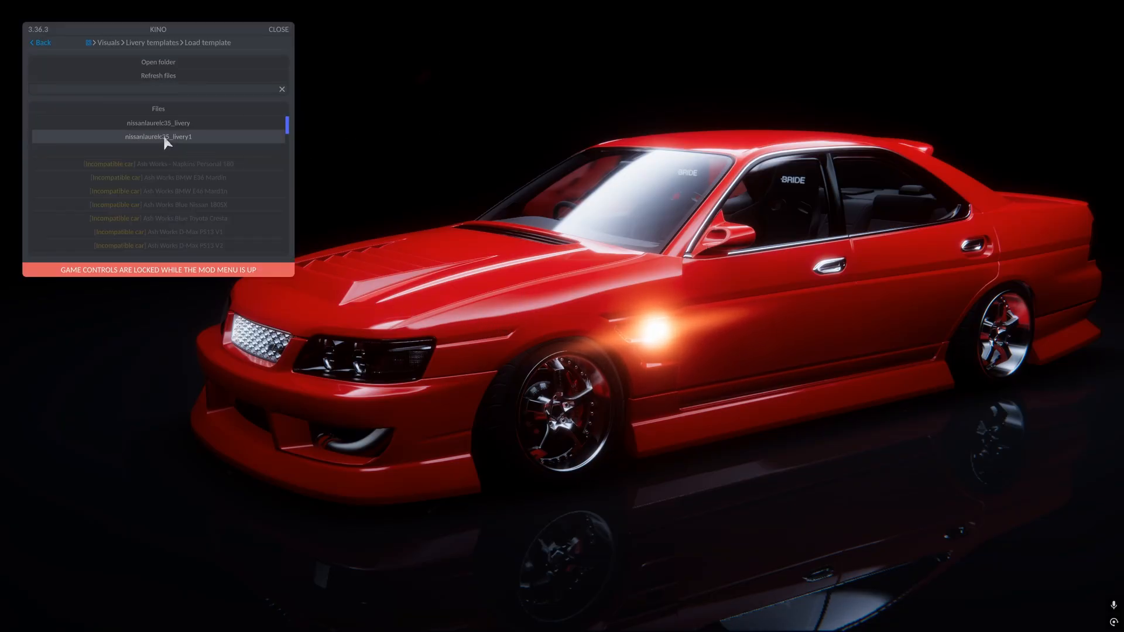
left_click(188, 138)
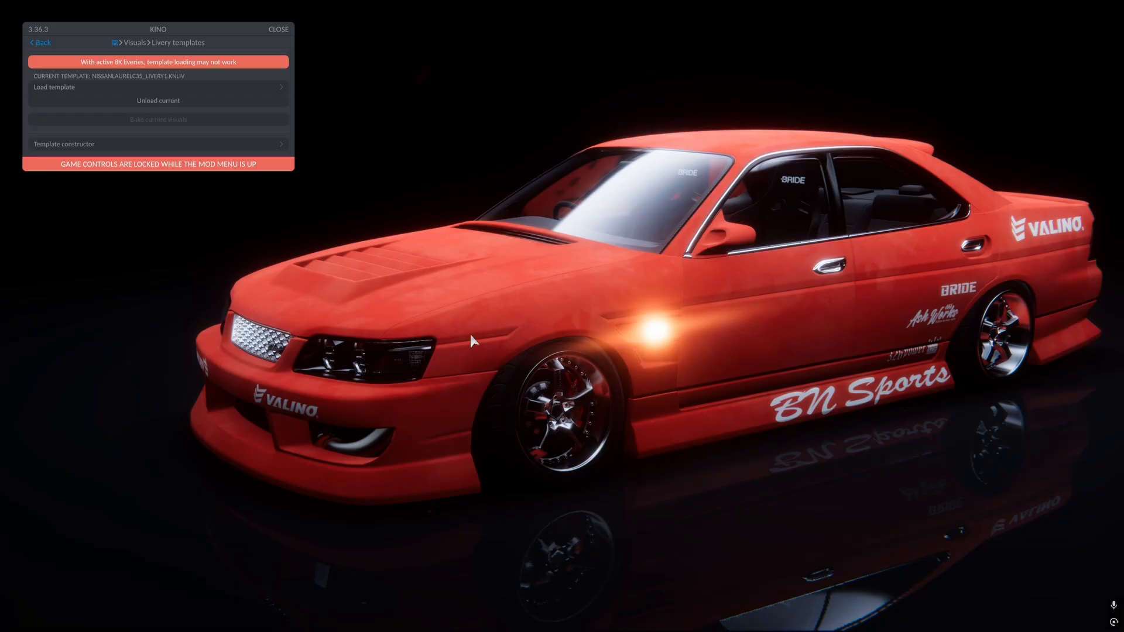
key("Escape")
Inspect the loaded livery's finish and logos up close on the roof, side and trunk of the car.
left_click_drag(478, 334, 561, 315)
scroll(560, 316, "up", 5)
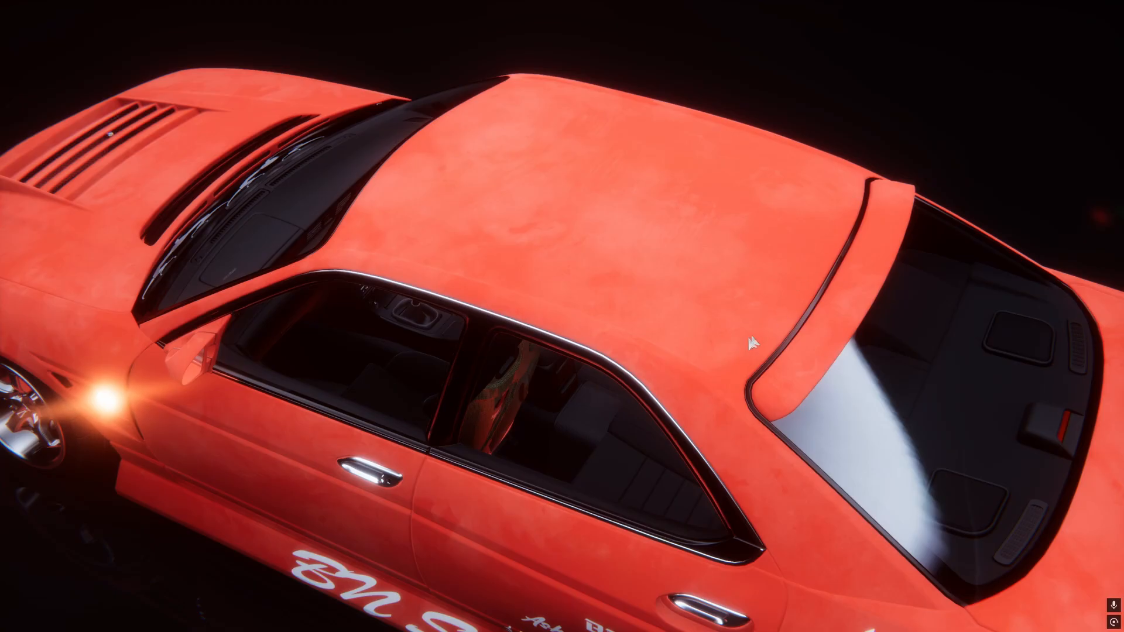
left_click_drag(752, 343, 560, 315)
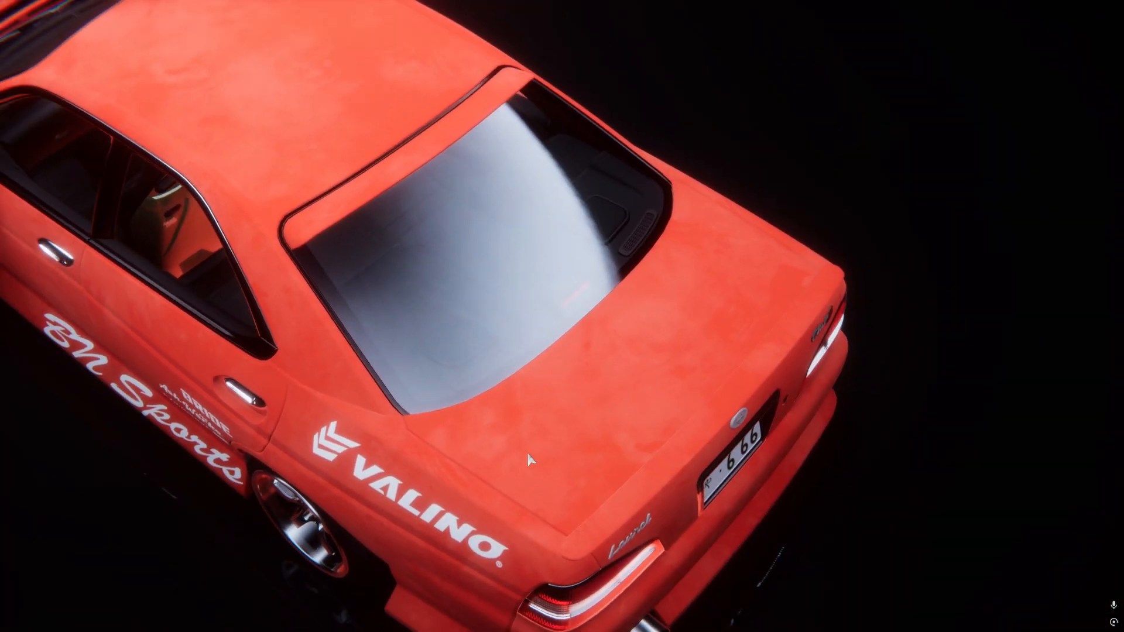